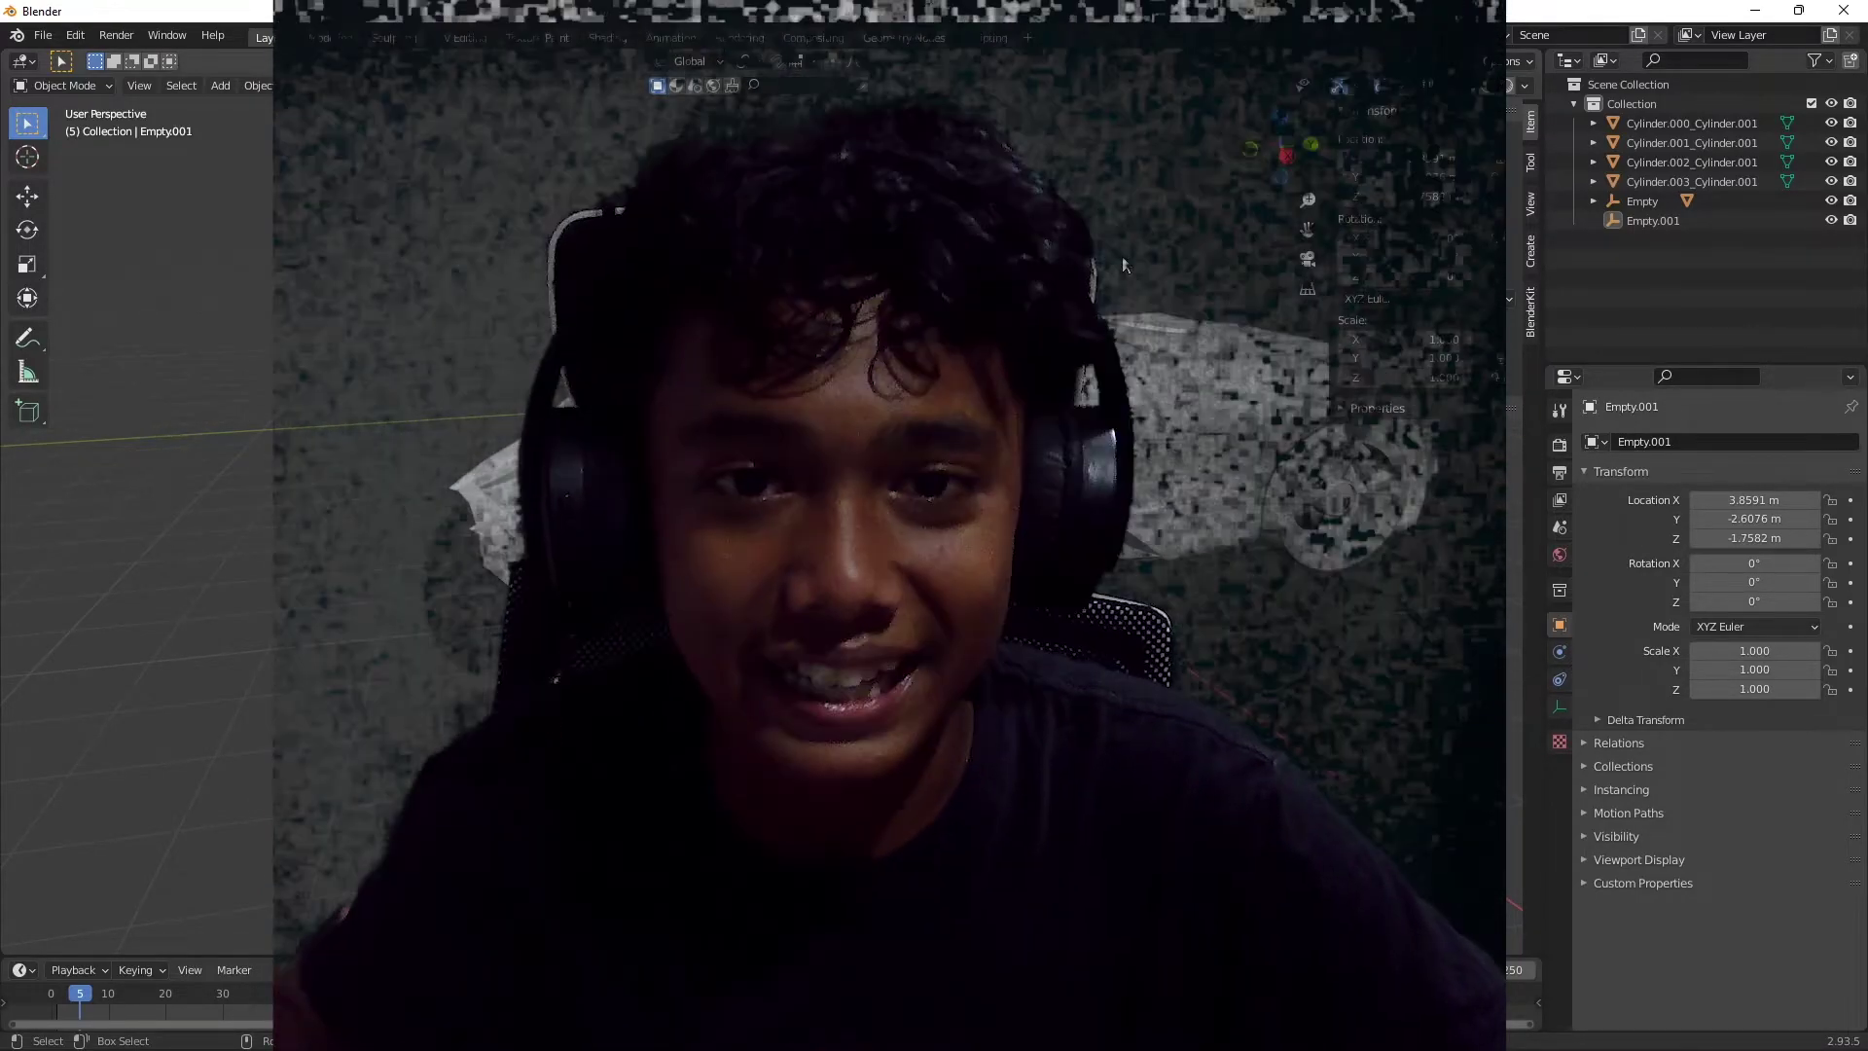
# Delete the two existing empties: the control empty and the front-wheel empty.
pyautogui.click(1167, 370)
pyautogui.press('g')
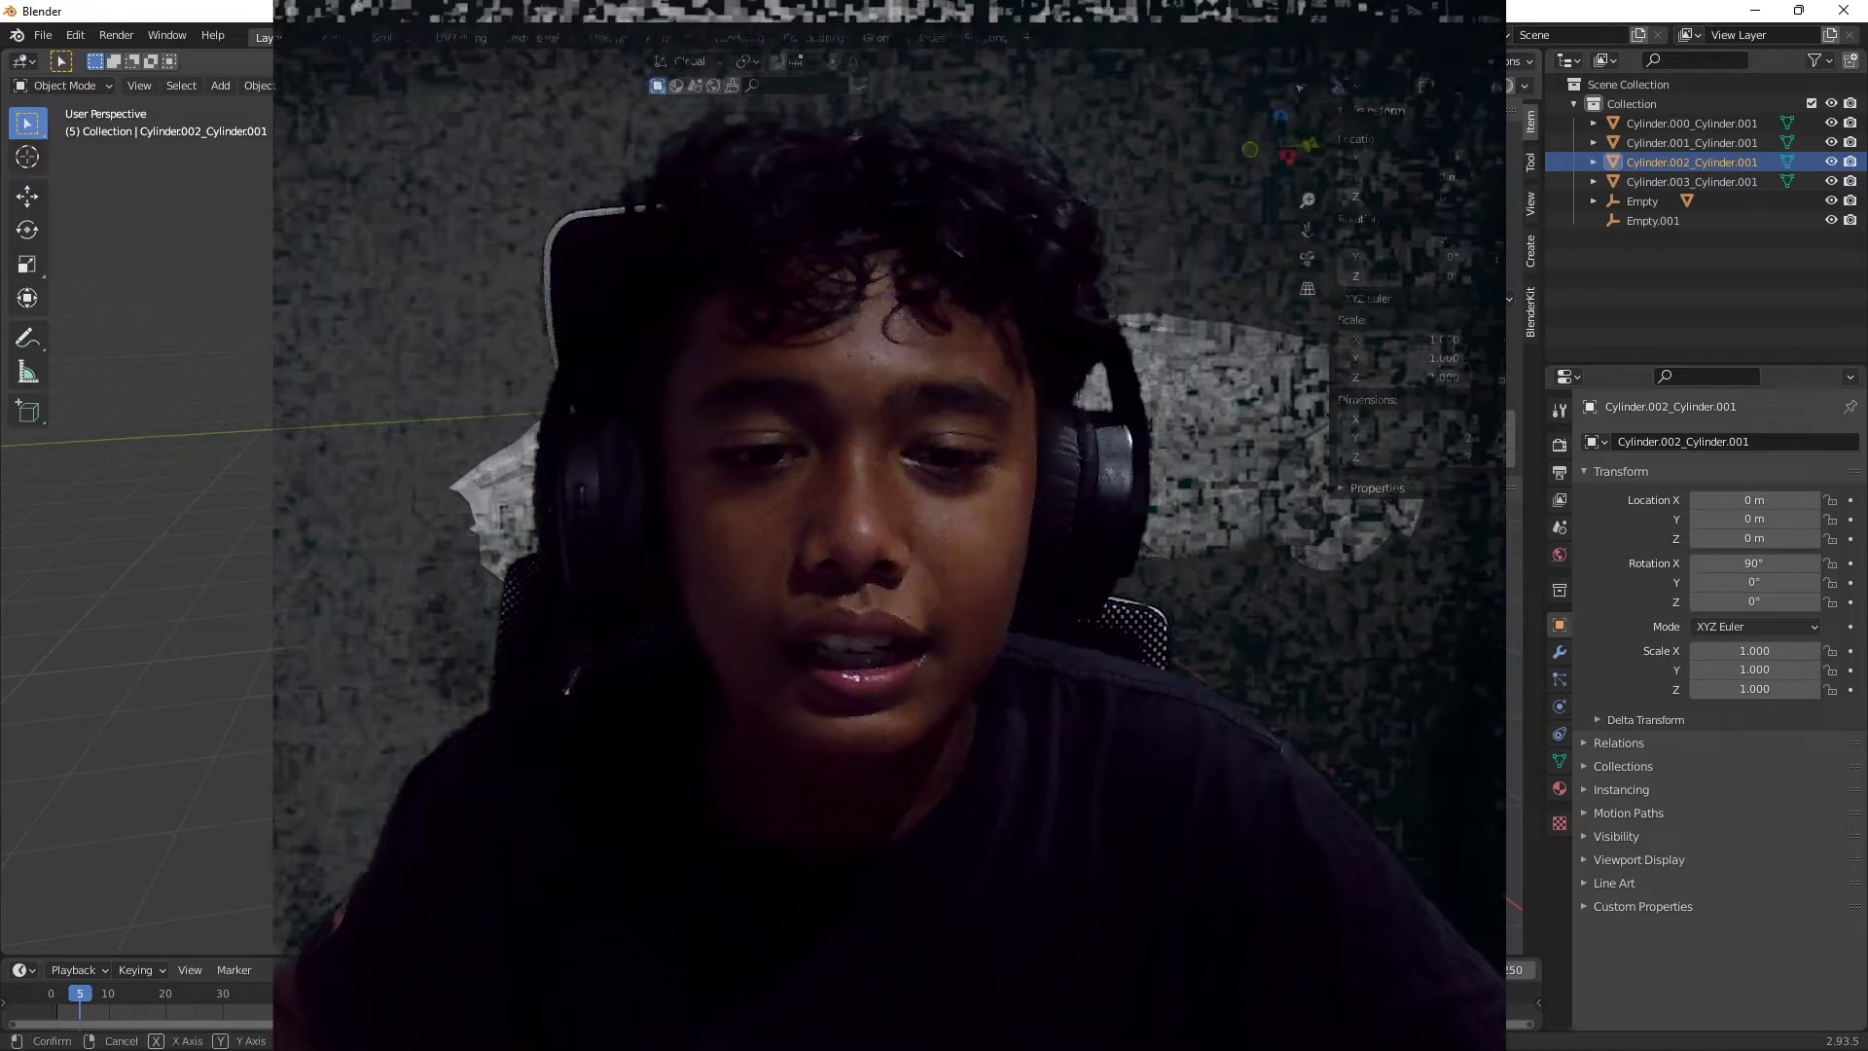
pyautogui.press('Escape')
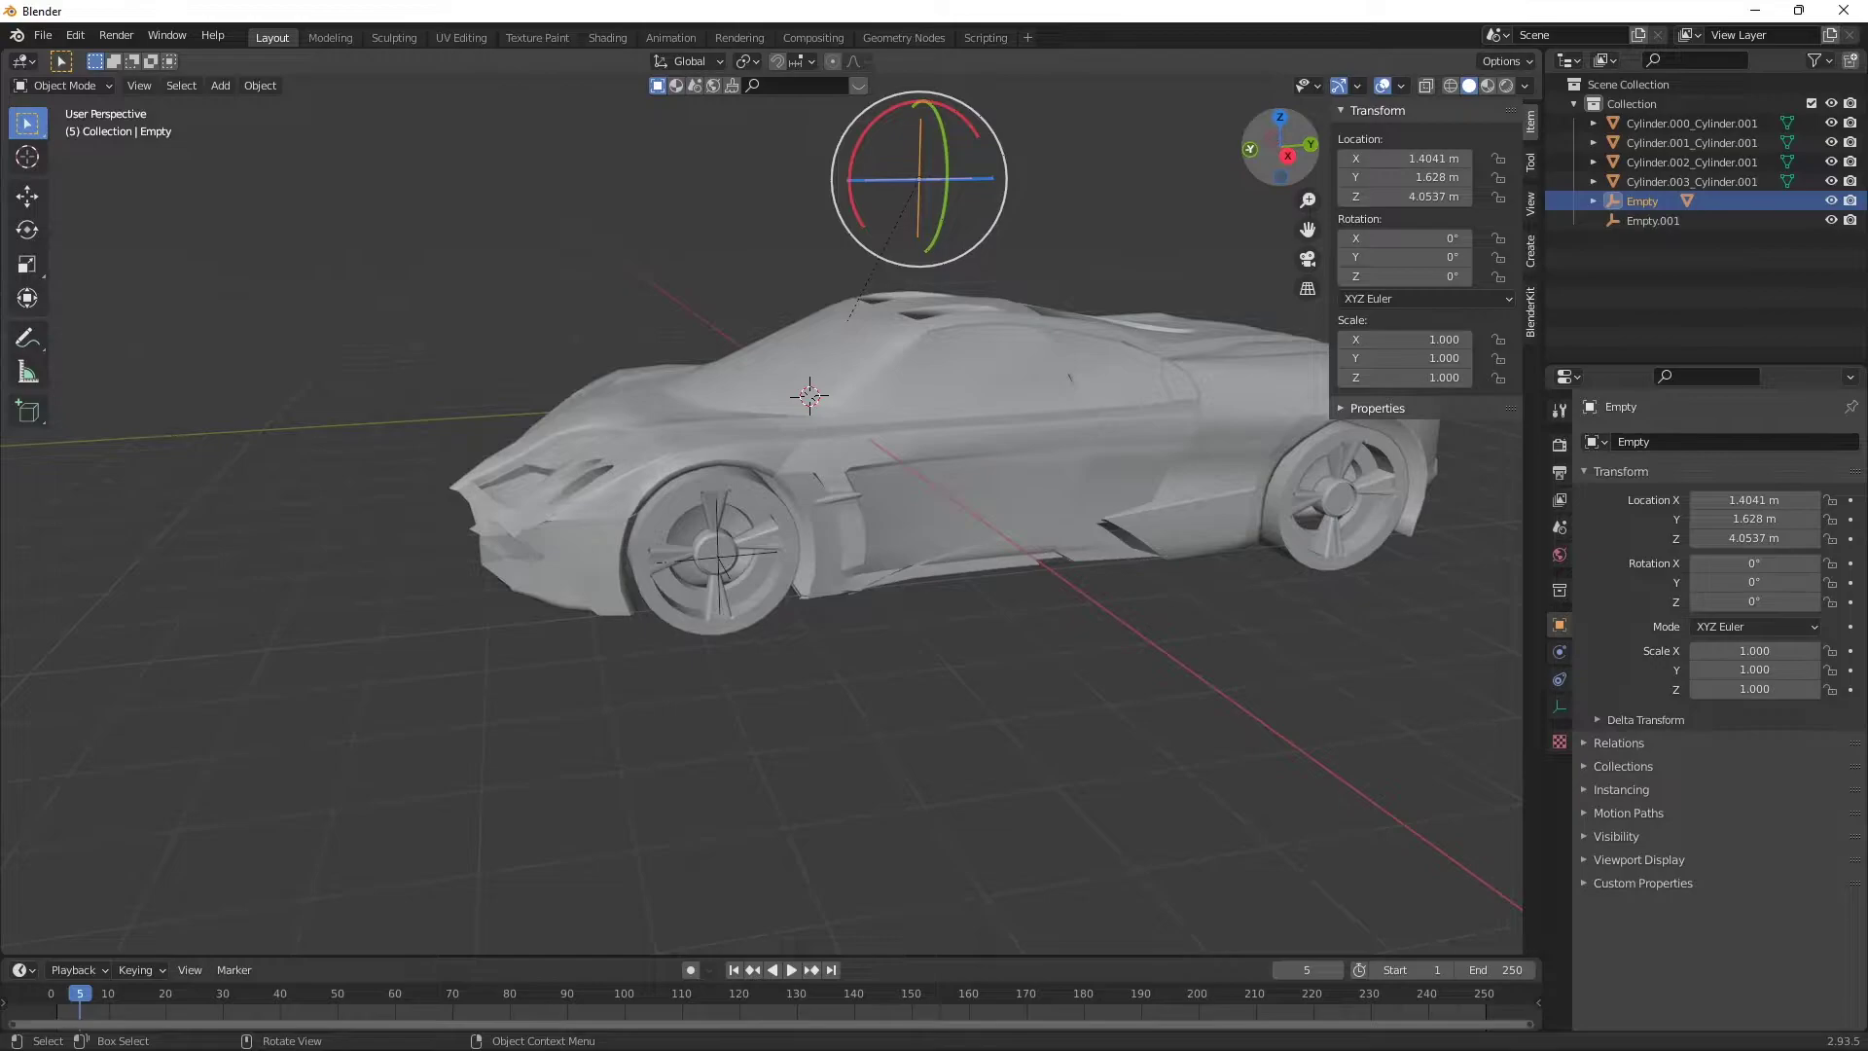
pyautogui.moveTo(946, 352); pyautogui.dragTo(945, 352, button='middle')
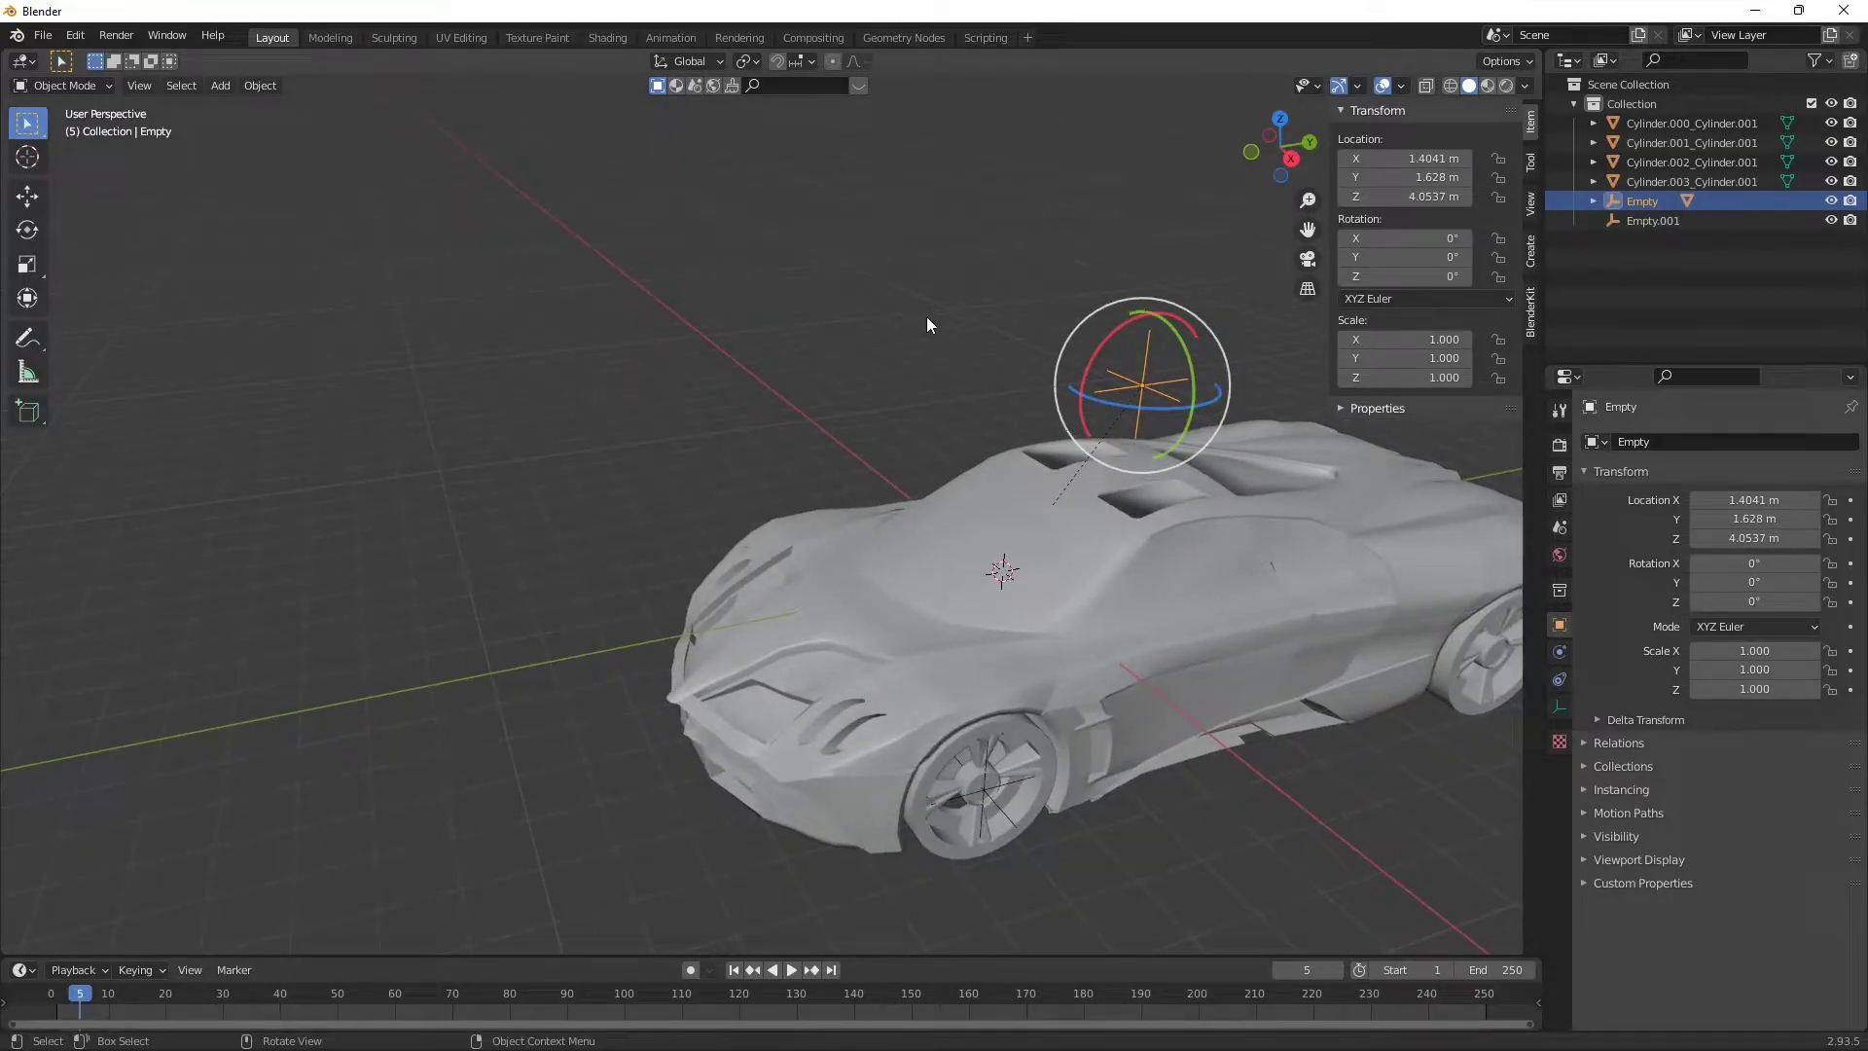
pyautogui.press('Delete')
pyautogui.click(989, 797)
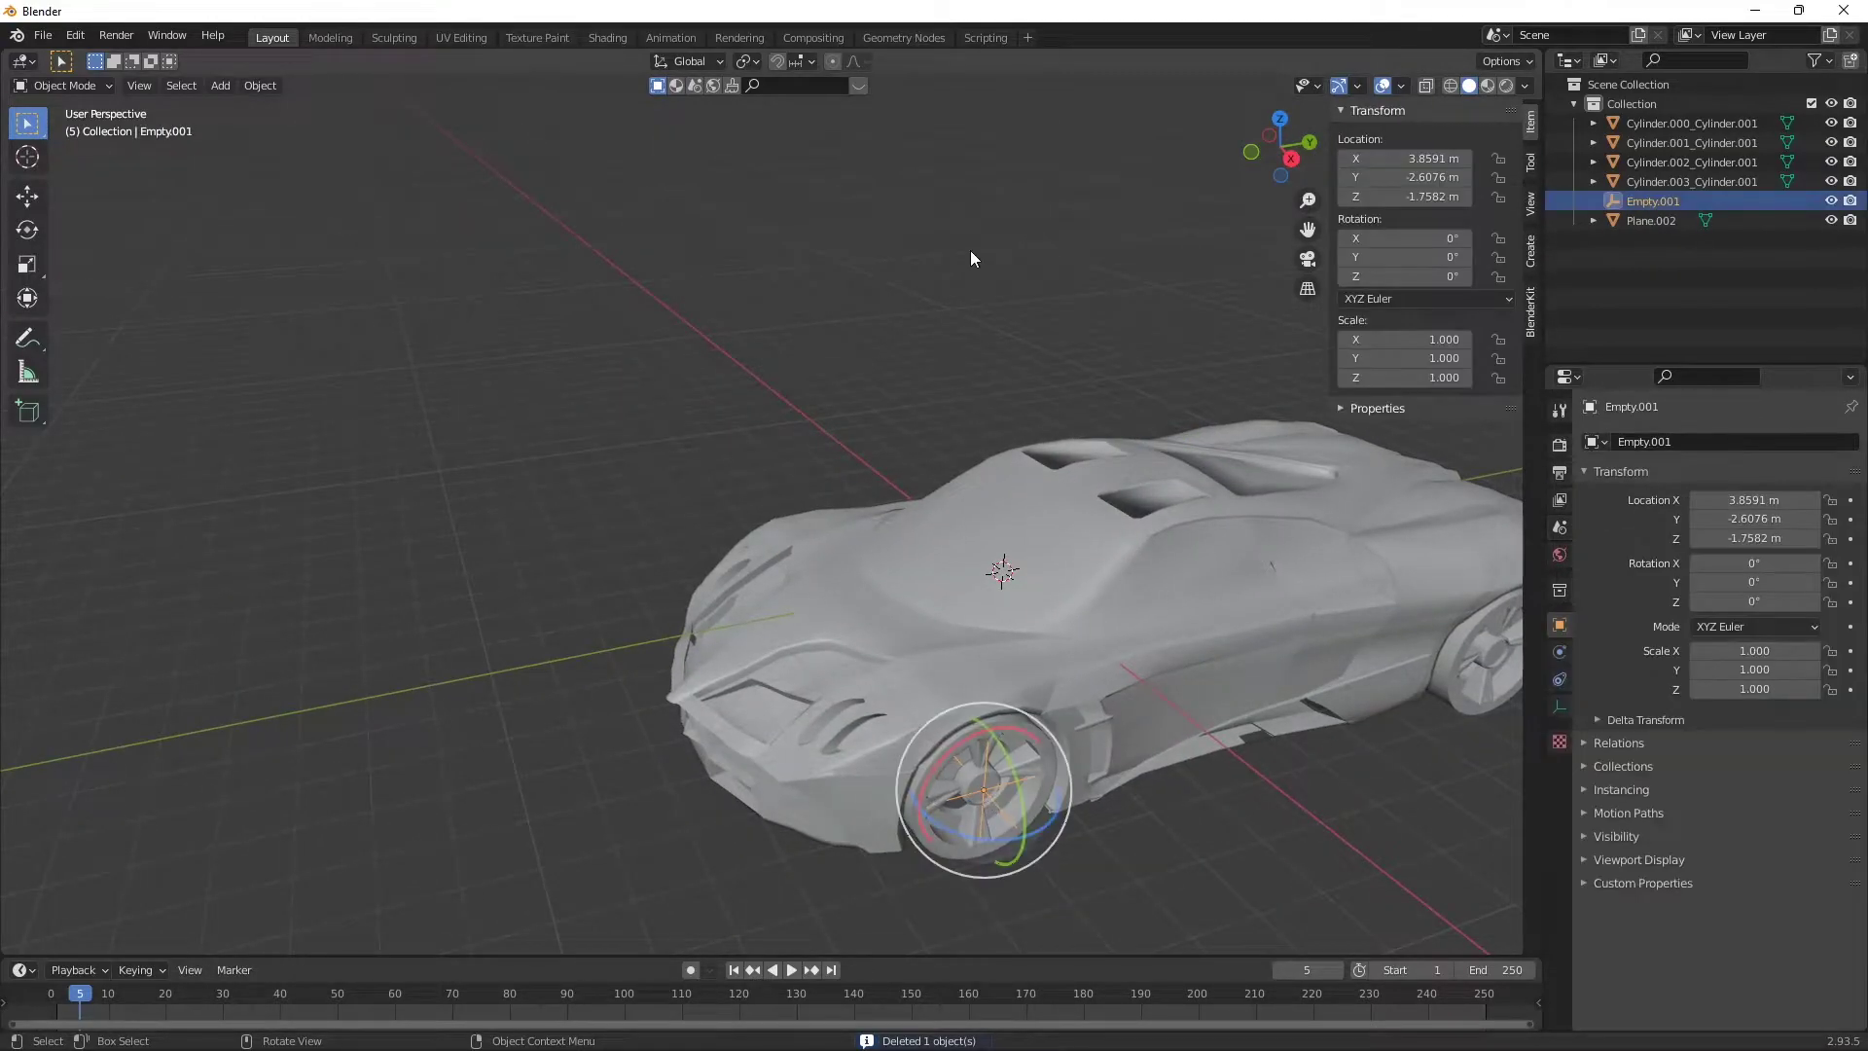
pyautogui.press('Delete')
# Orbit to a side view of the car and bring up the Add menu.
pyautogui.scroll(-2, 978, 226)
pyautogui.scroll(2, 1234, 172)
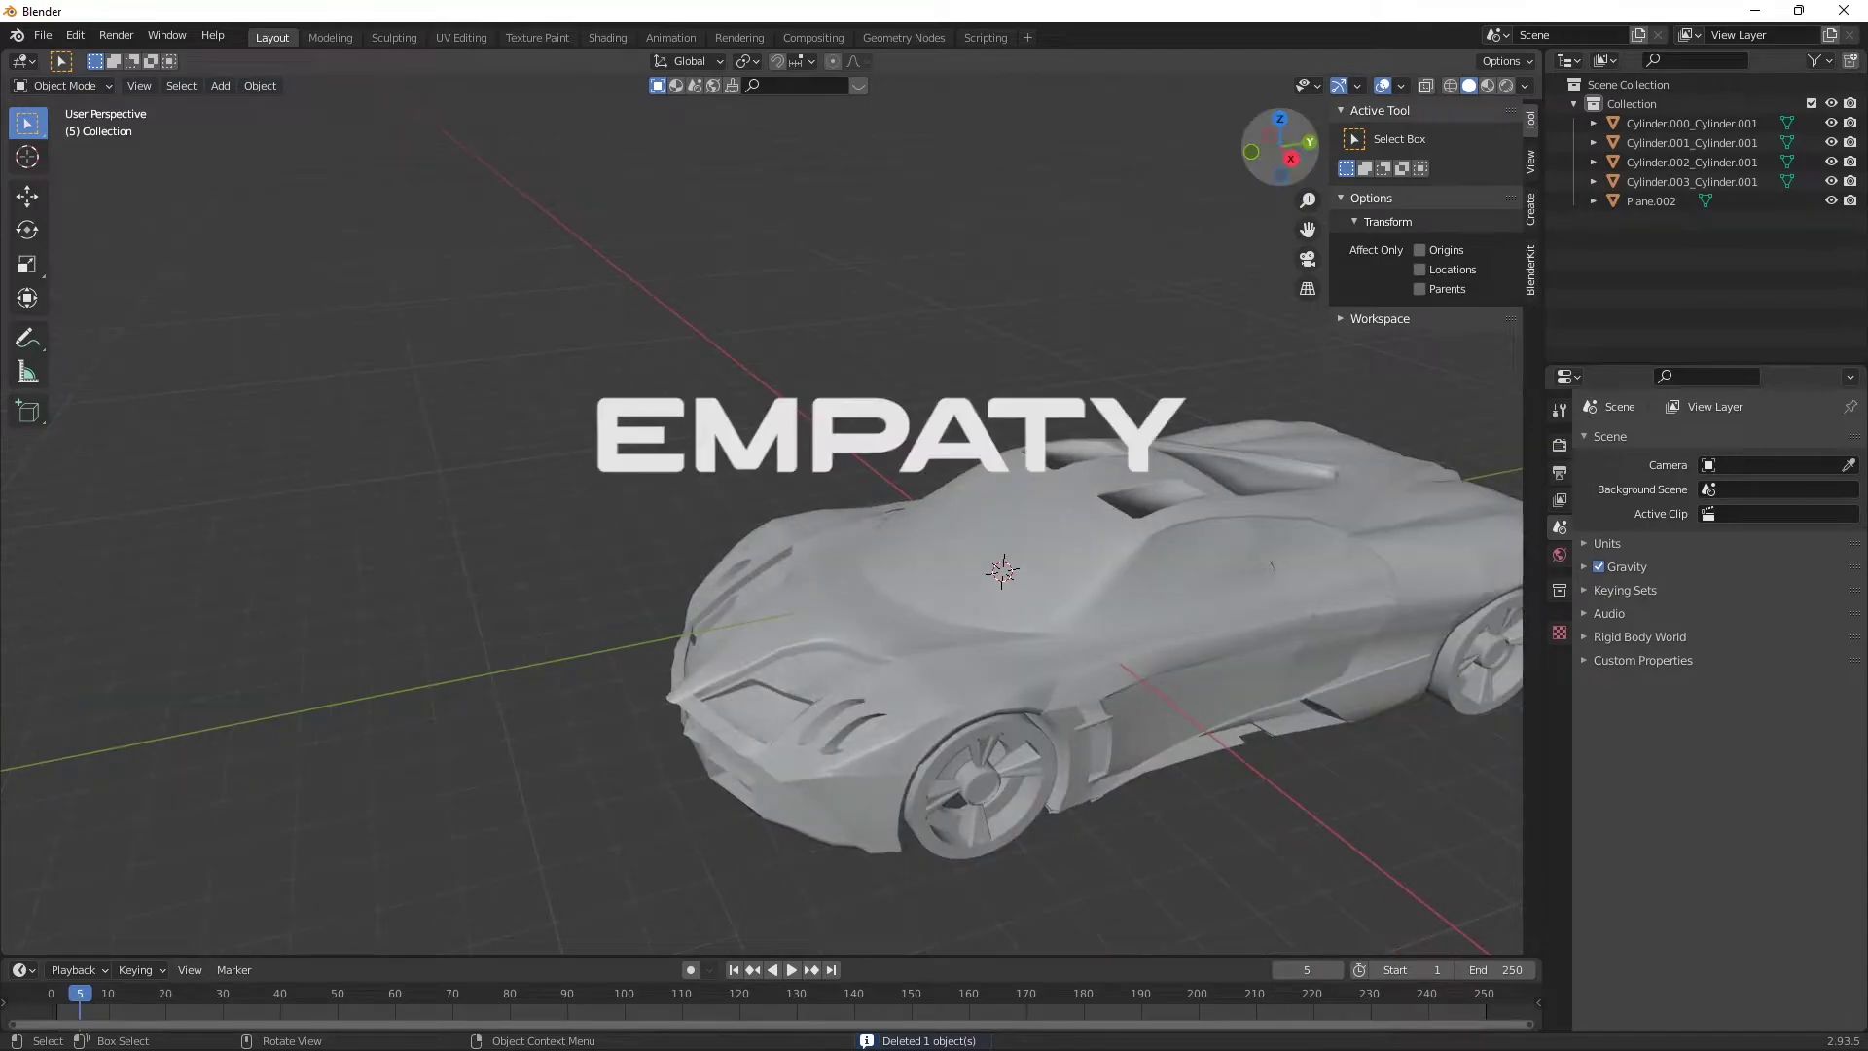
pyautogui.moveTo(1311, 136); pyautogui.dragTo(1221, 161)
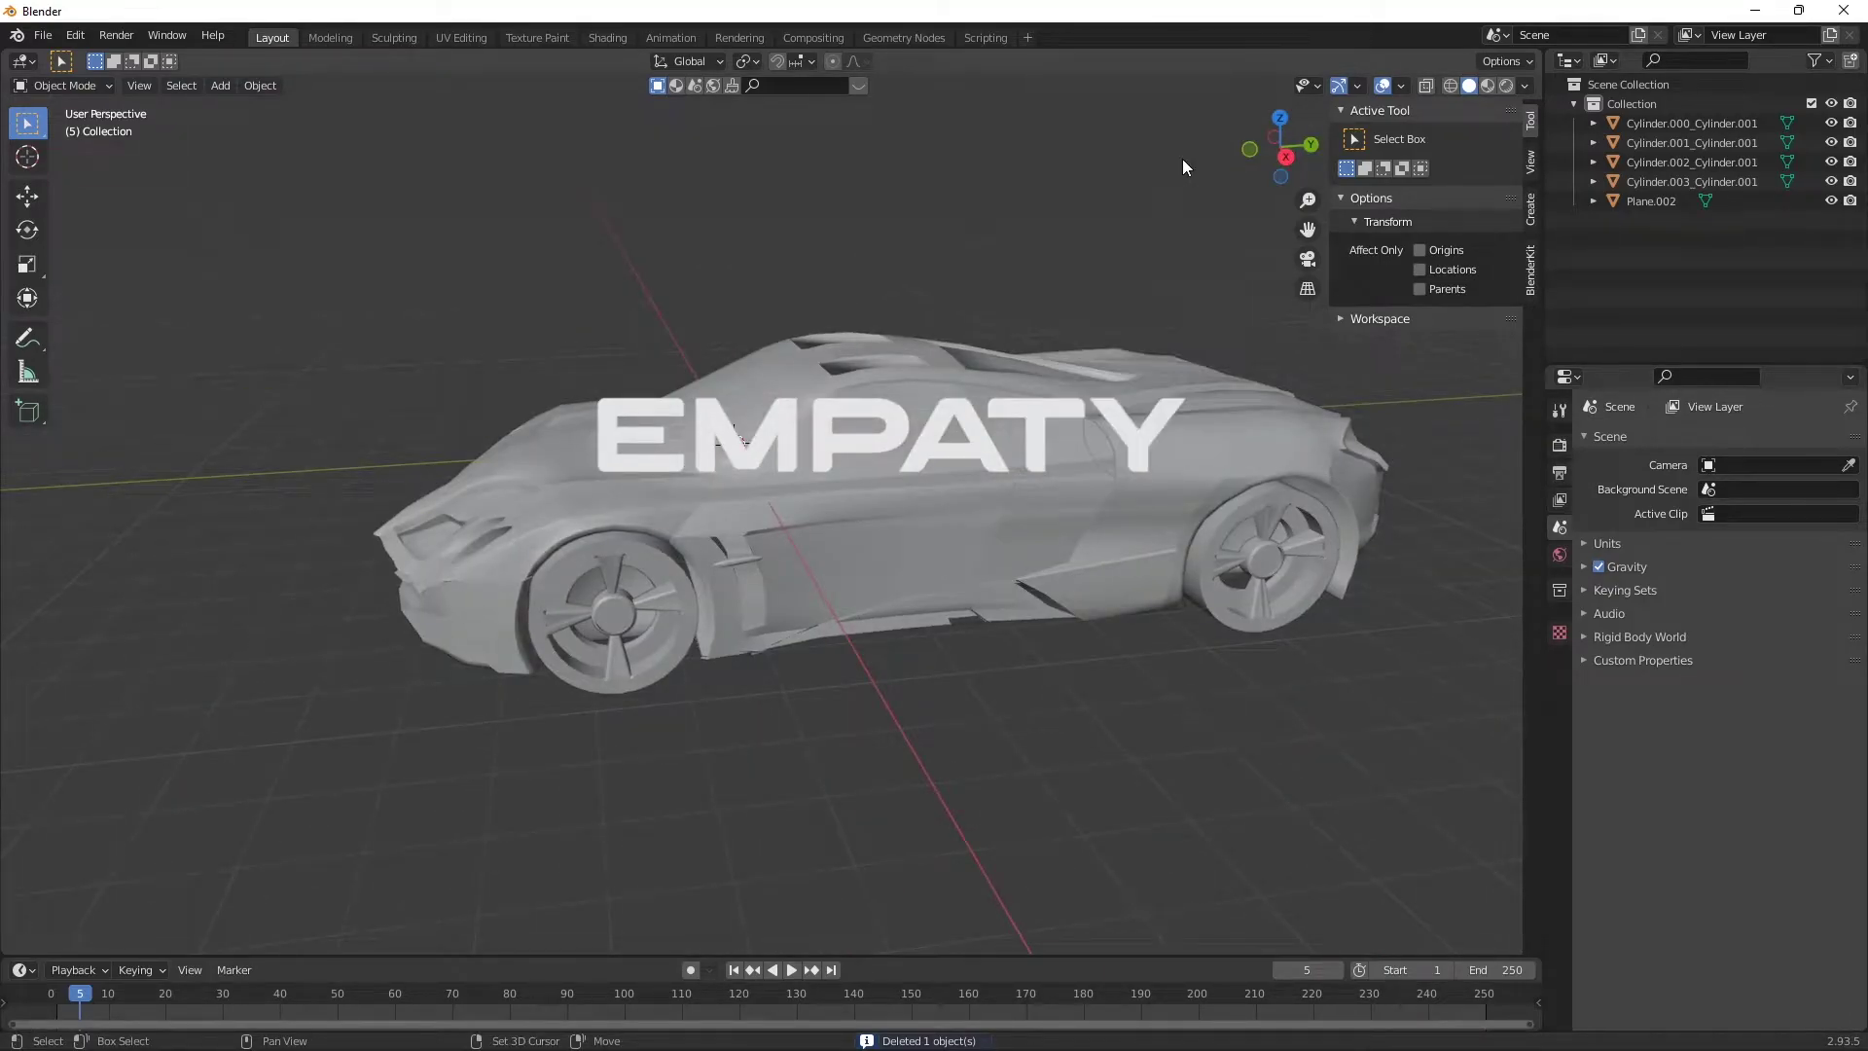
pyautogui.hotkey('shift', 'a')
pyautogui.moveTo(613, 344)
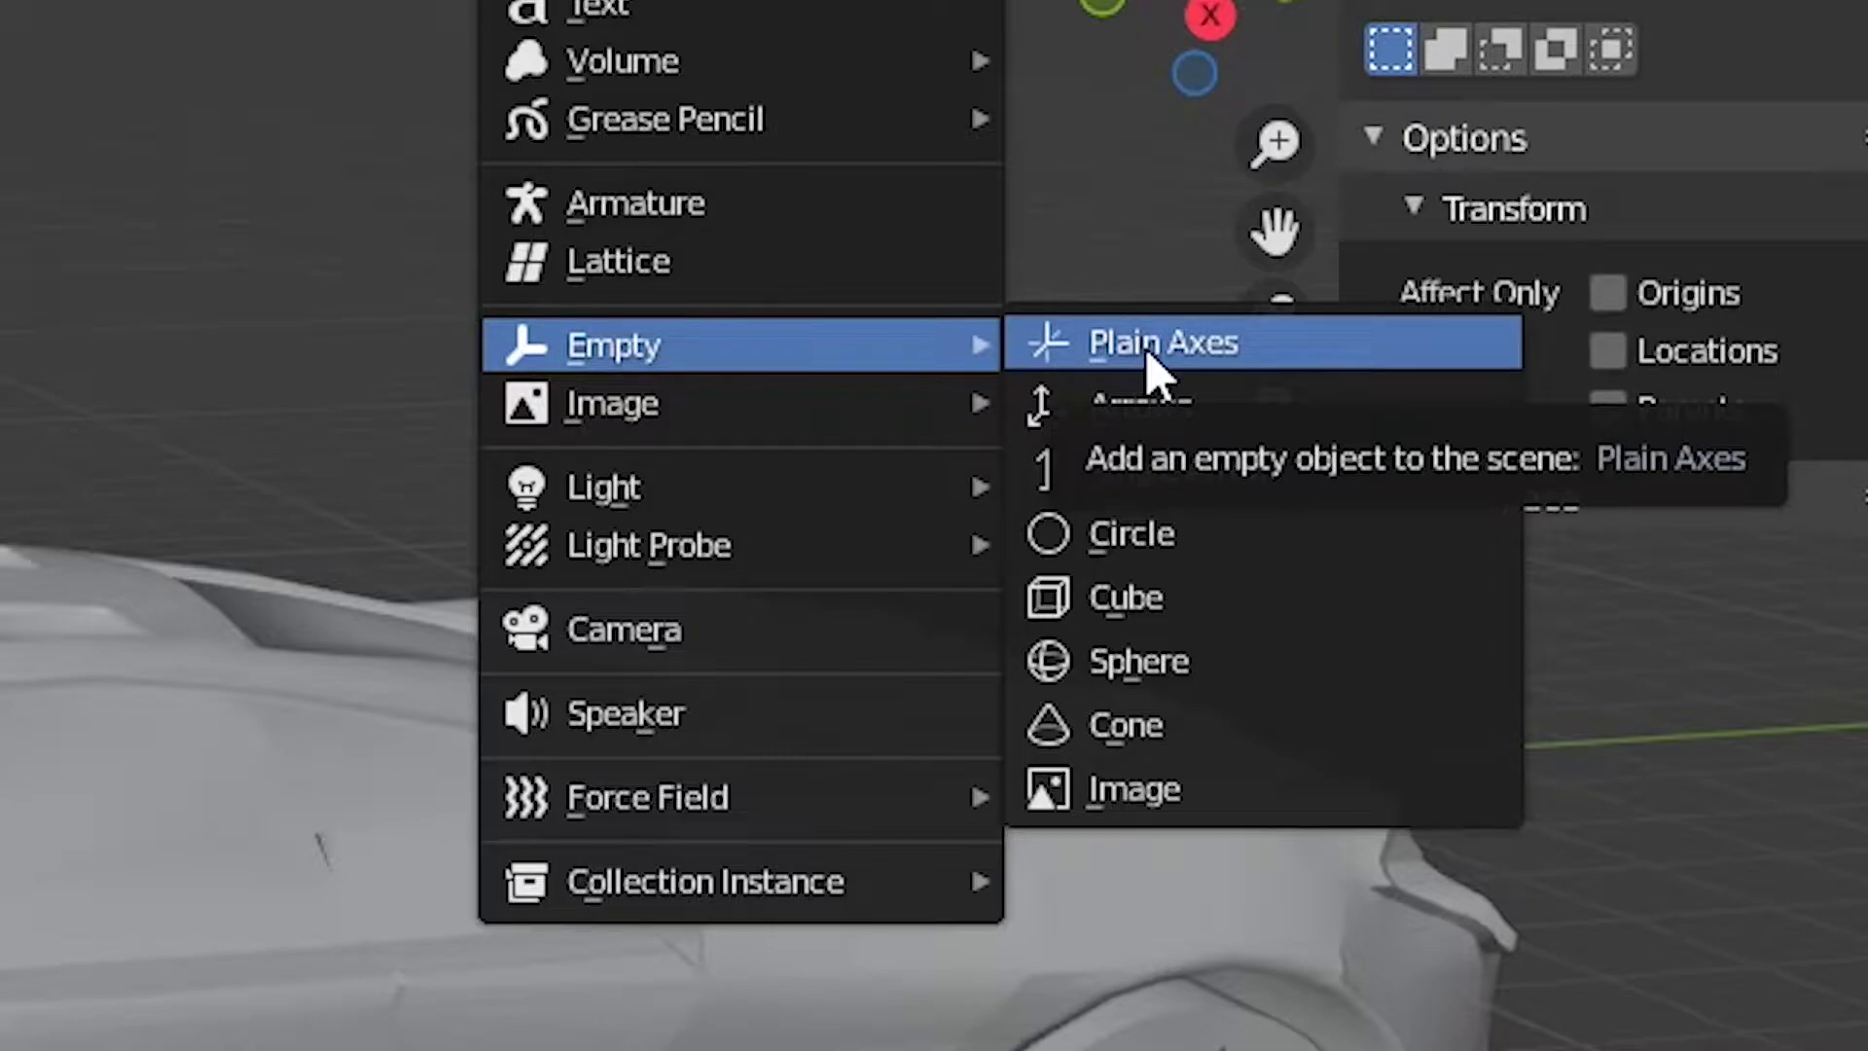
# Add a Plain Axes empty above the roof, then select the car body with the empty active.
pyautogui.click(1148, 360)
pyautogui.press('g')
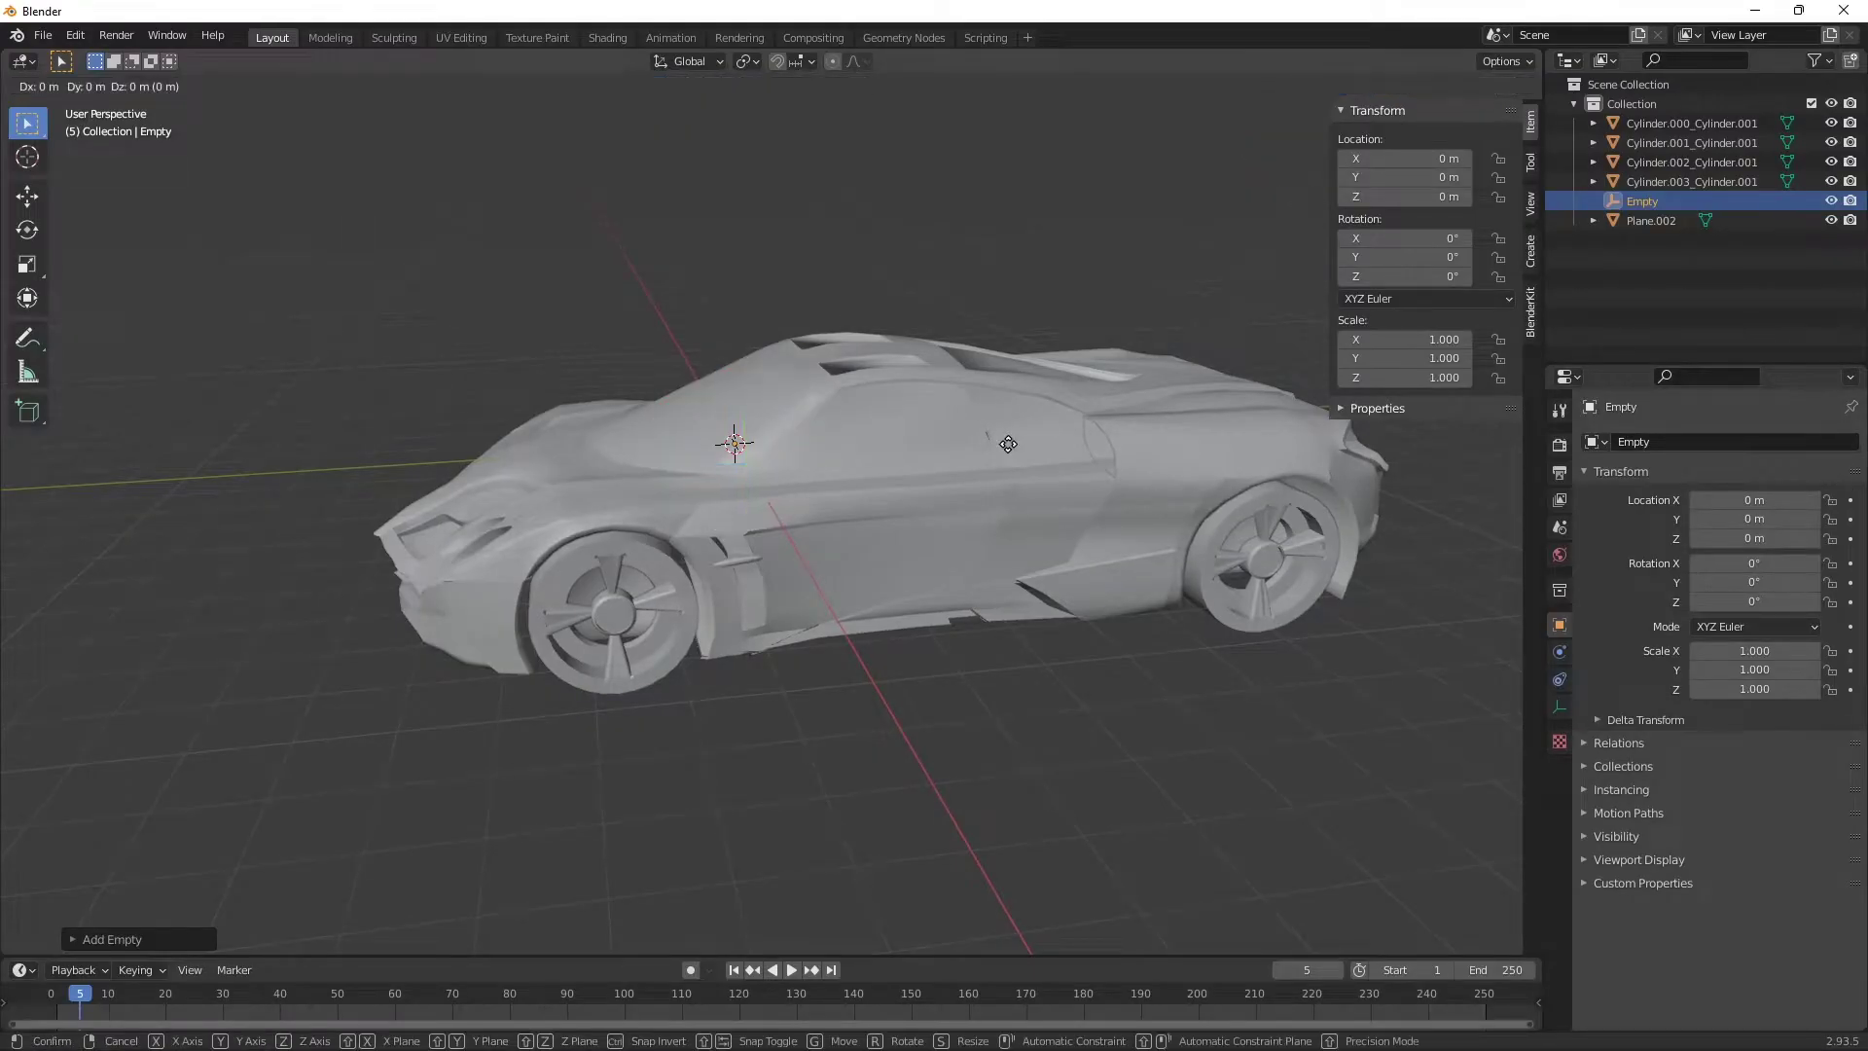
pyautogui.press('z')
pyautogui.press('z')
pyautogui.press('z')
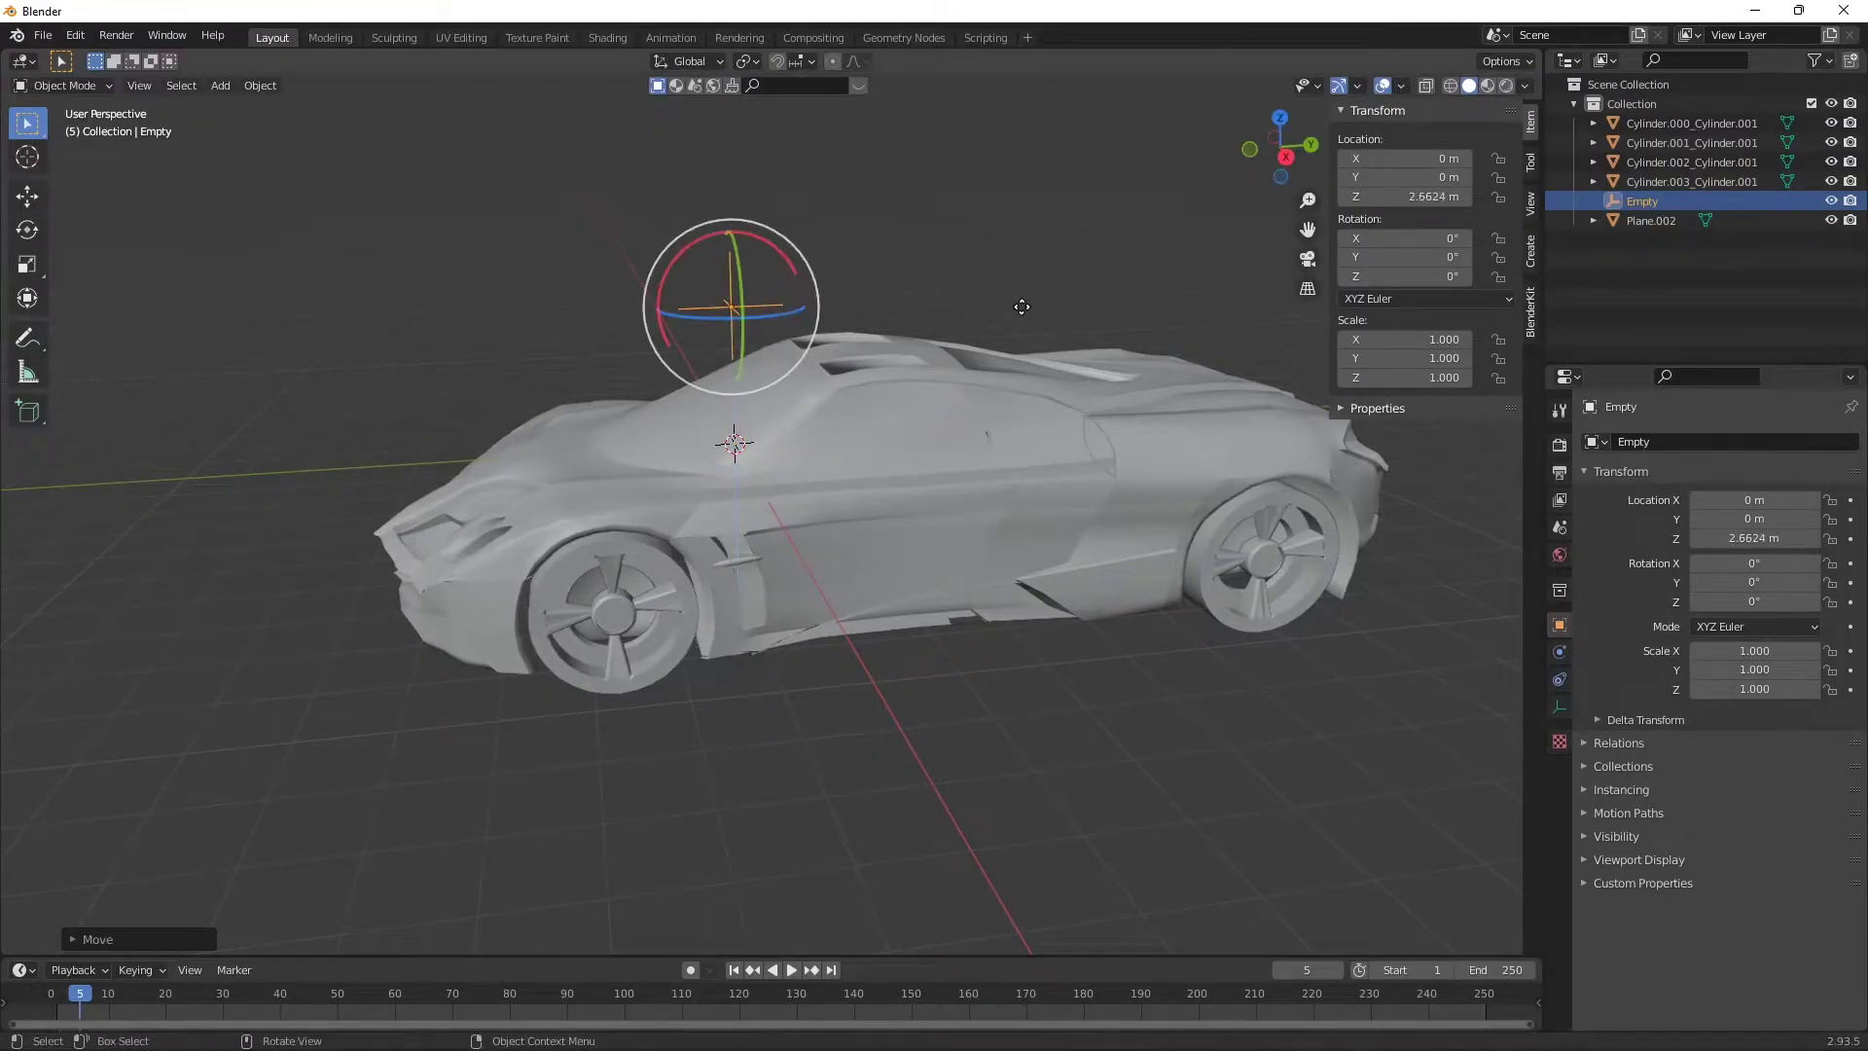
pyautogui.click(1141, 306)
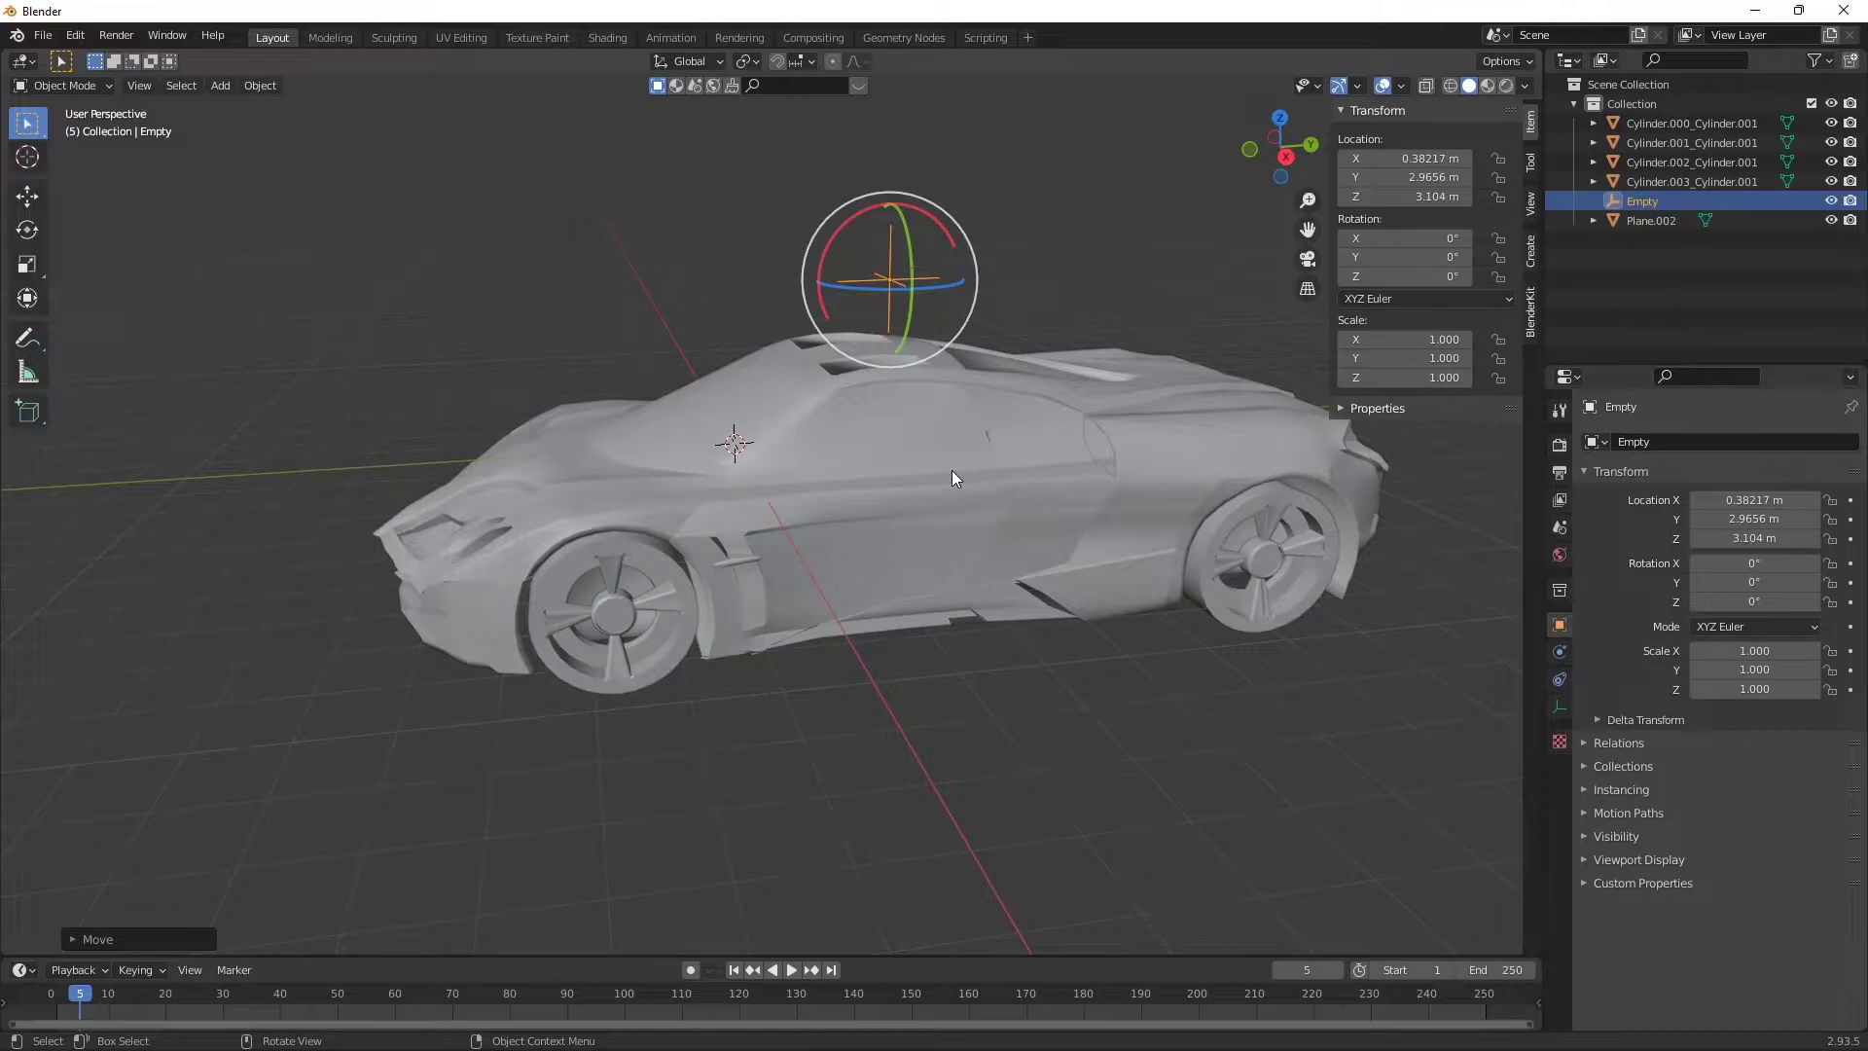
pyautogui.click(949, 470)
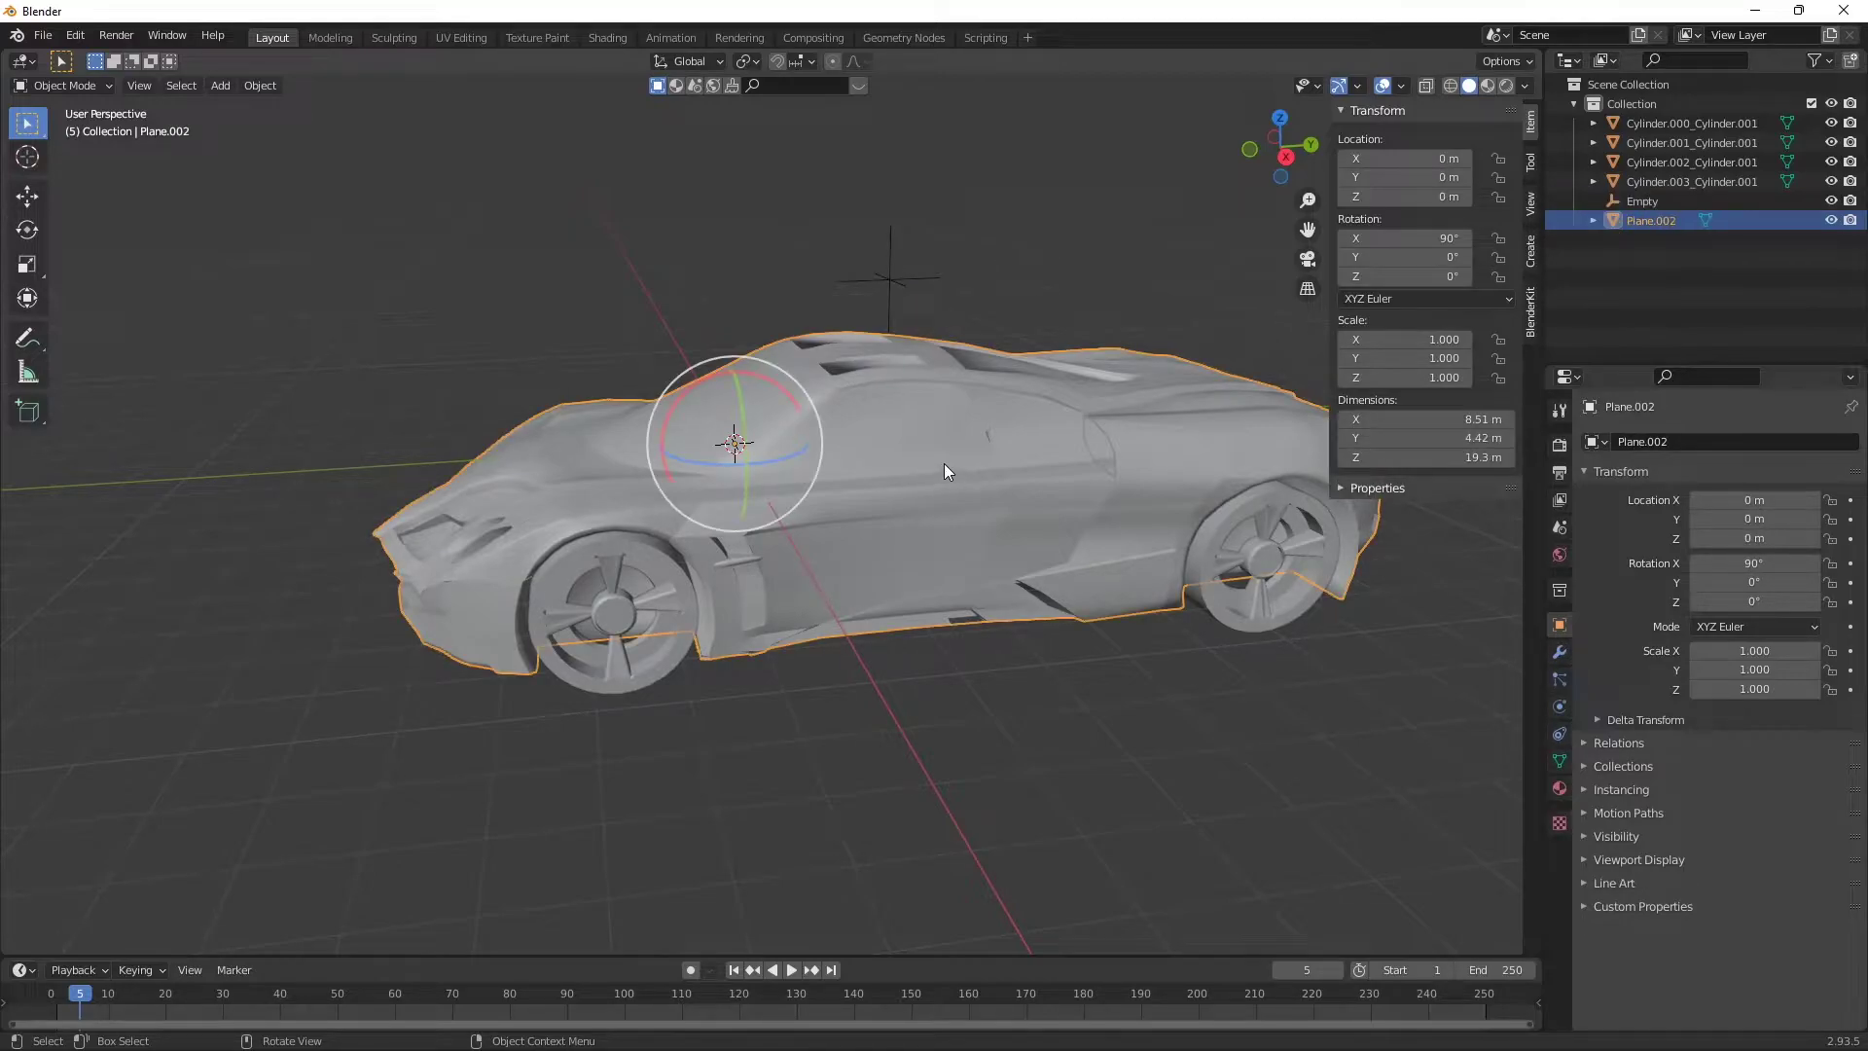
pyautogui.keyDown('shift'); pyautogui.click(891, 277); pyautogui.keyUp('shift')
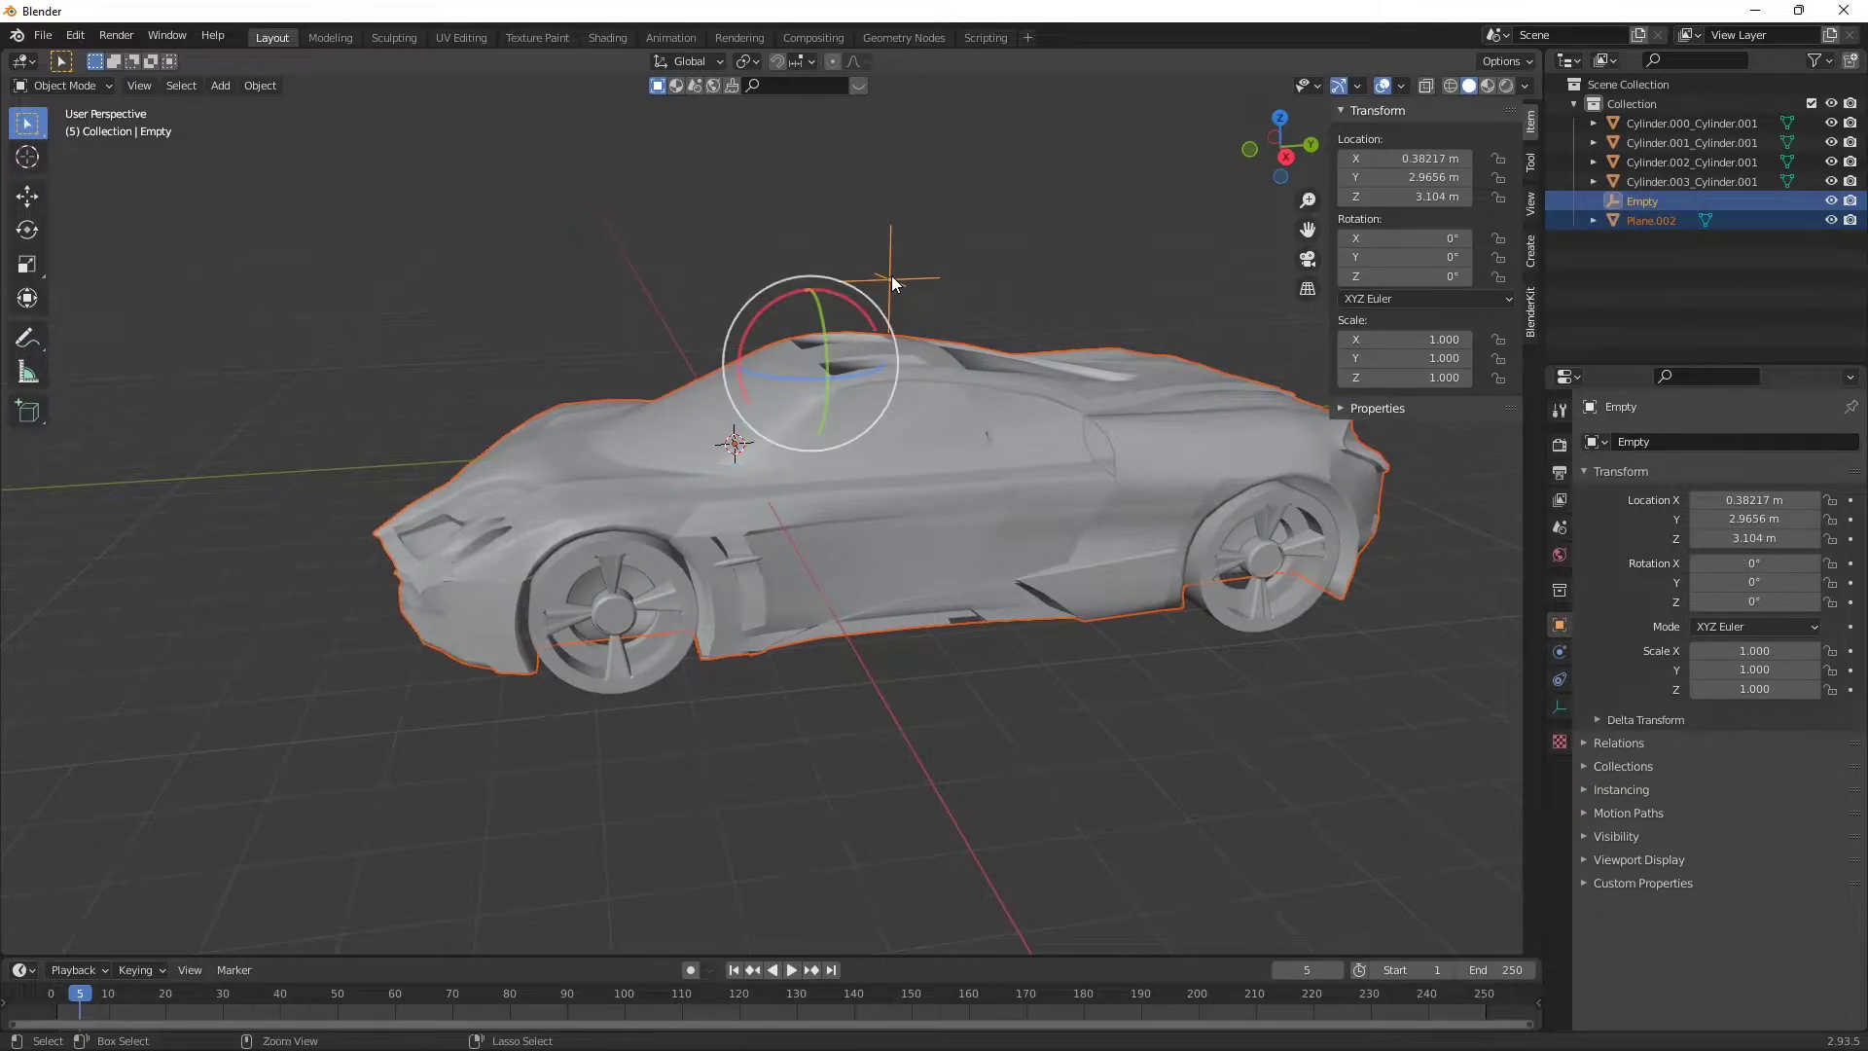
# Parent the car body to the empty with Object (Keep Transform), then test-move the empty.
pyautogui.hotkey('ctrl', 'p')
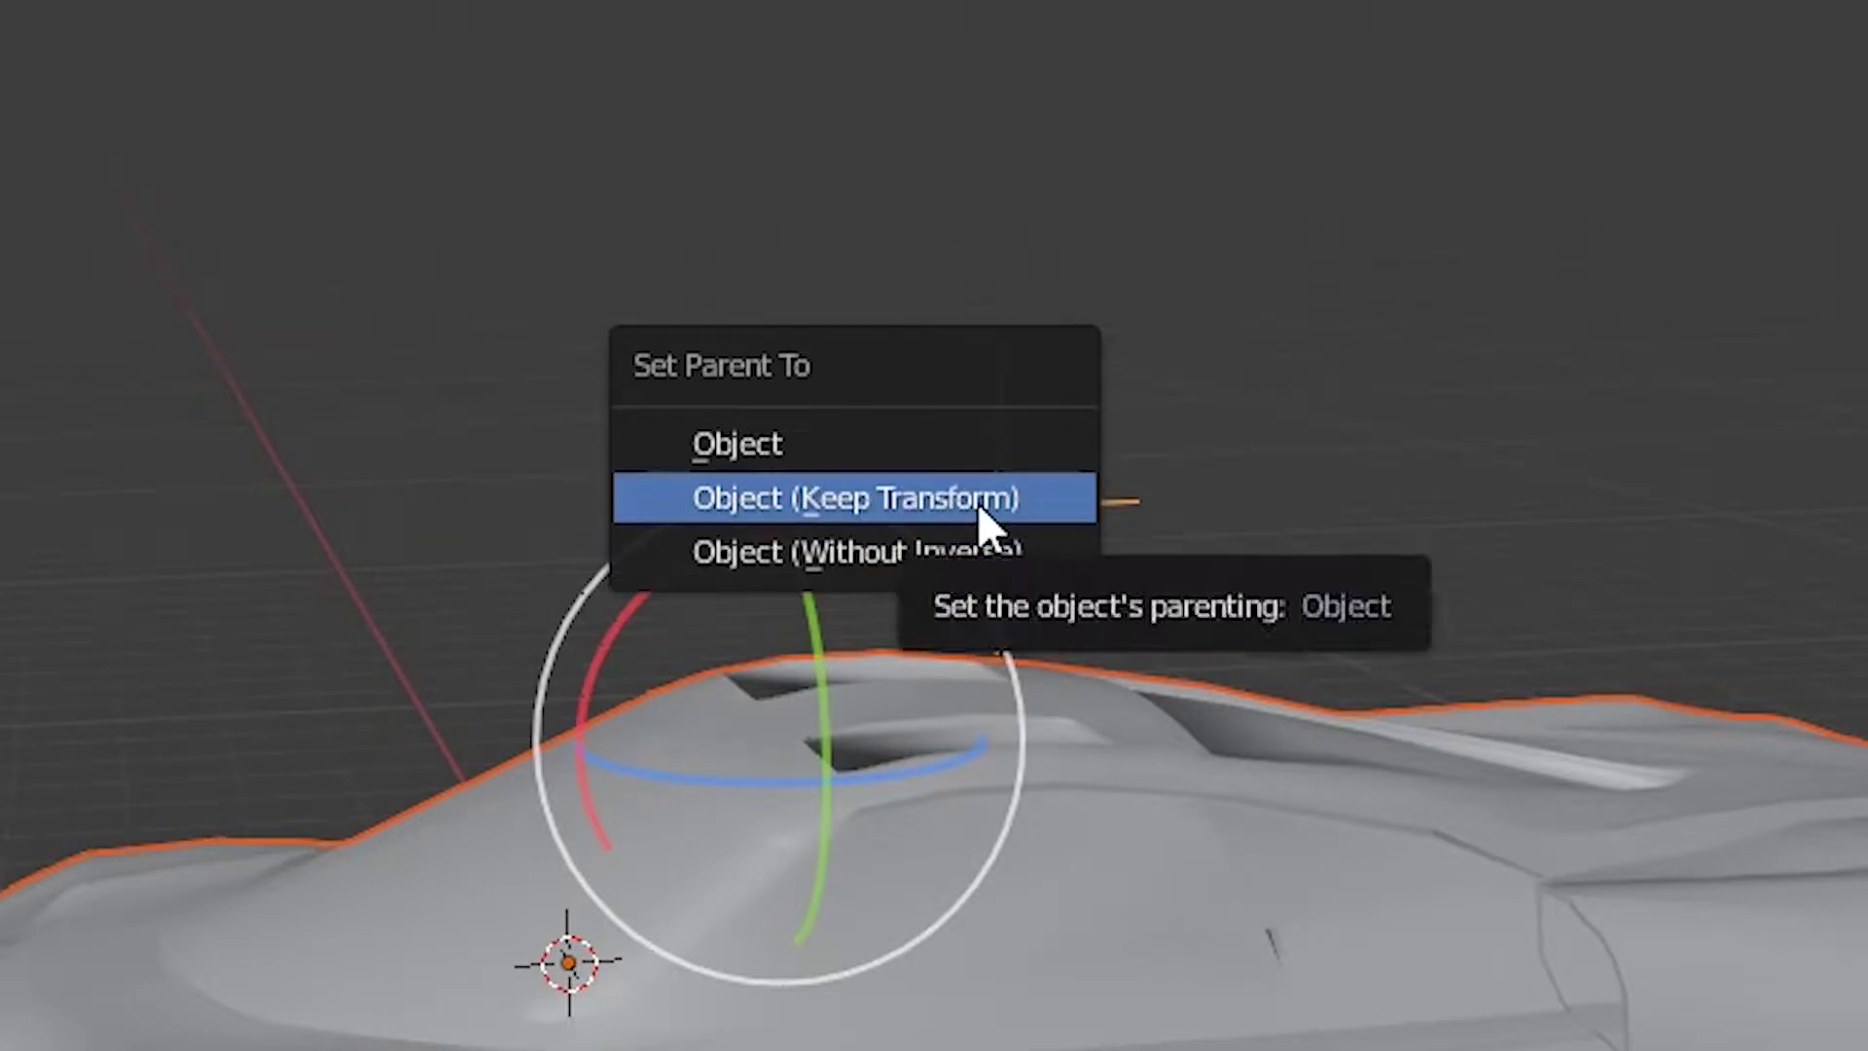
pyautogui.click(978, 504)
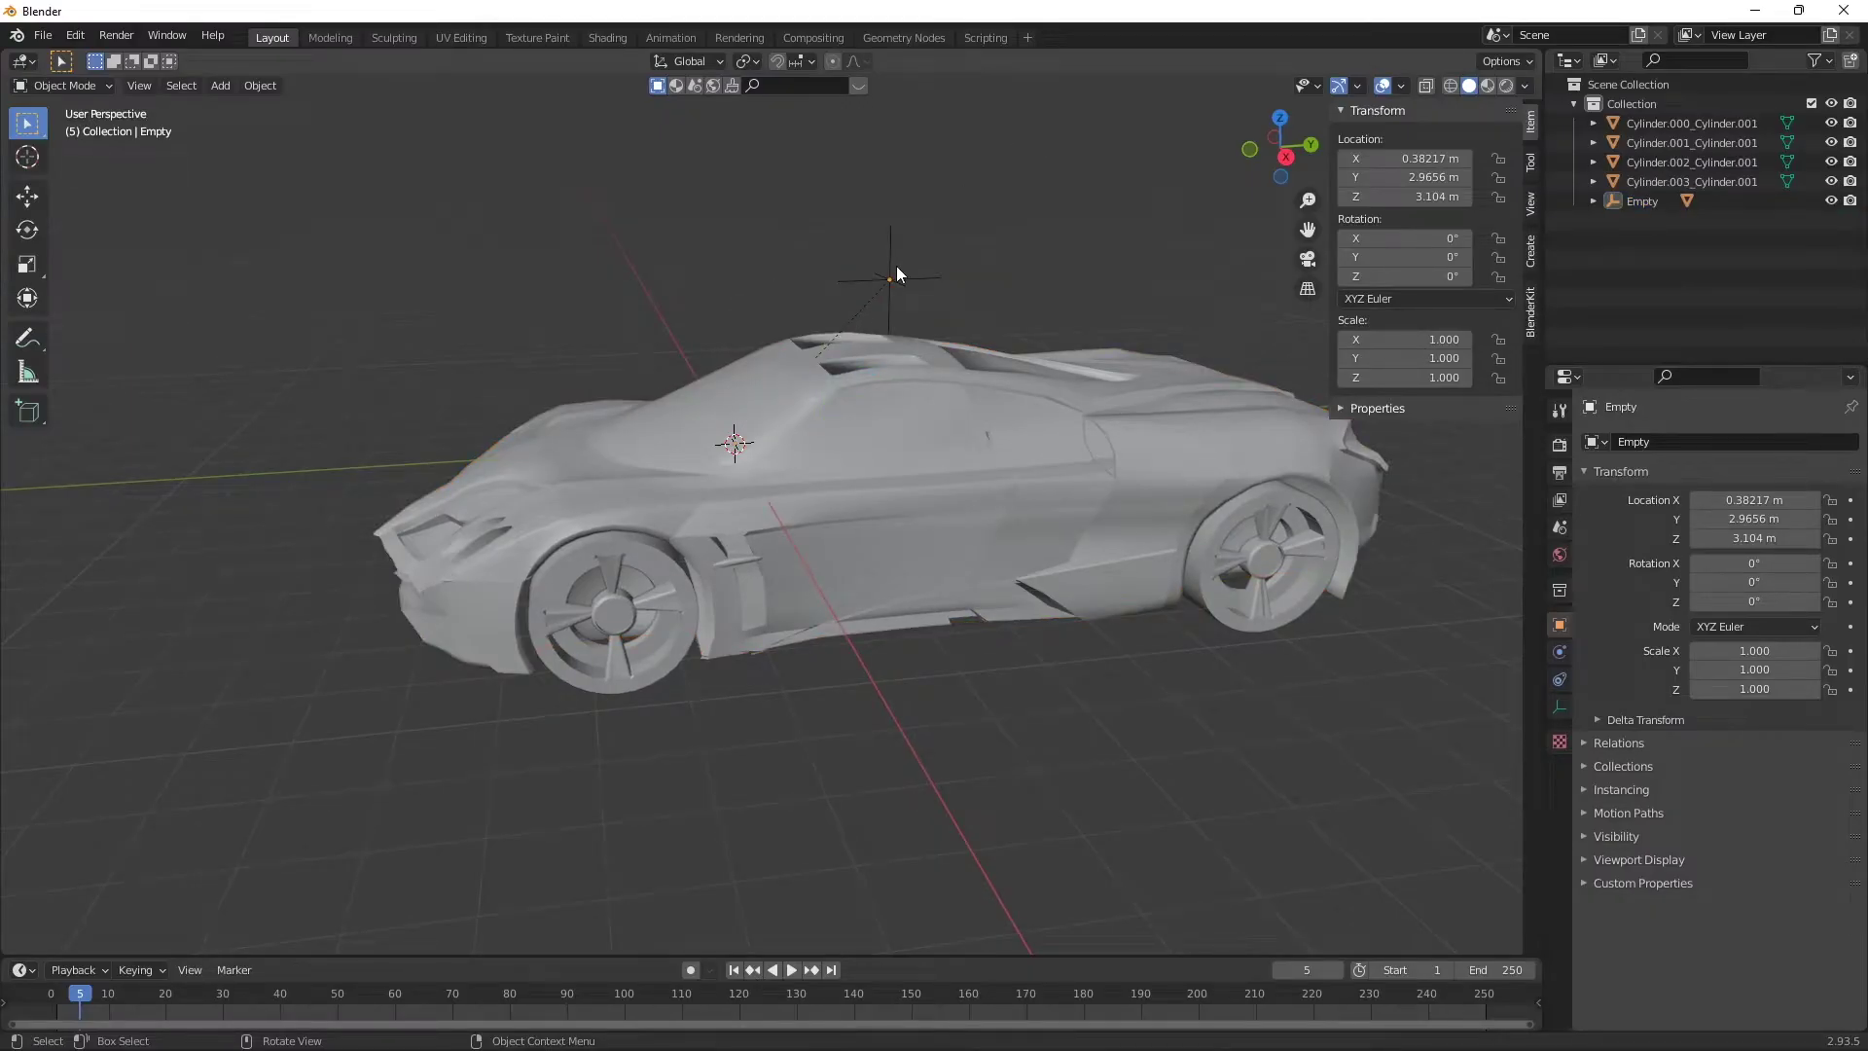
pyautogui.click(896, 265)
pyautogui.press('g')
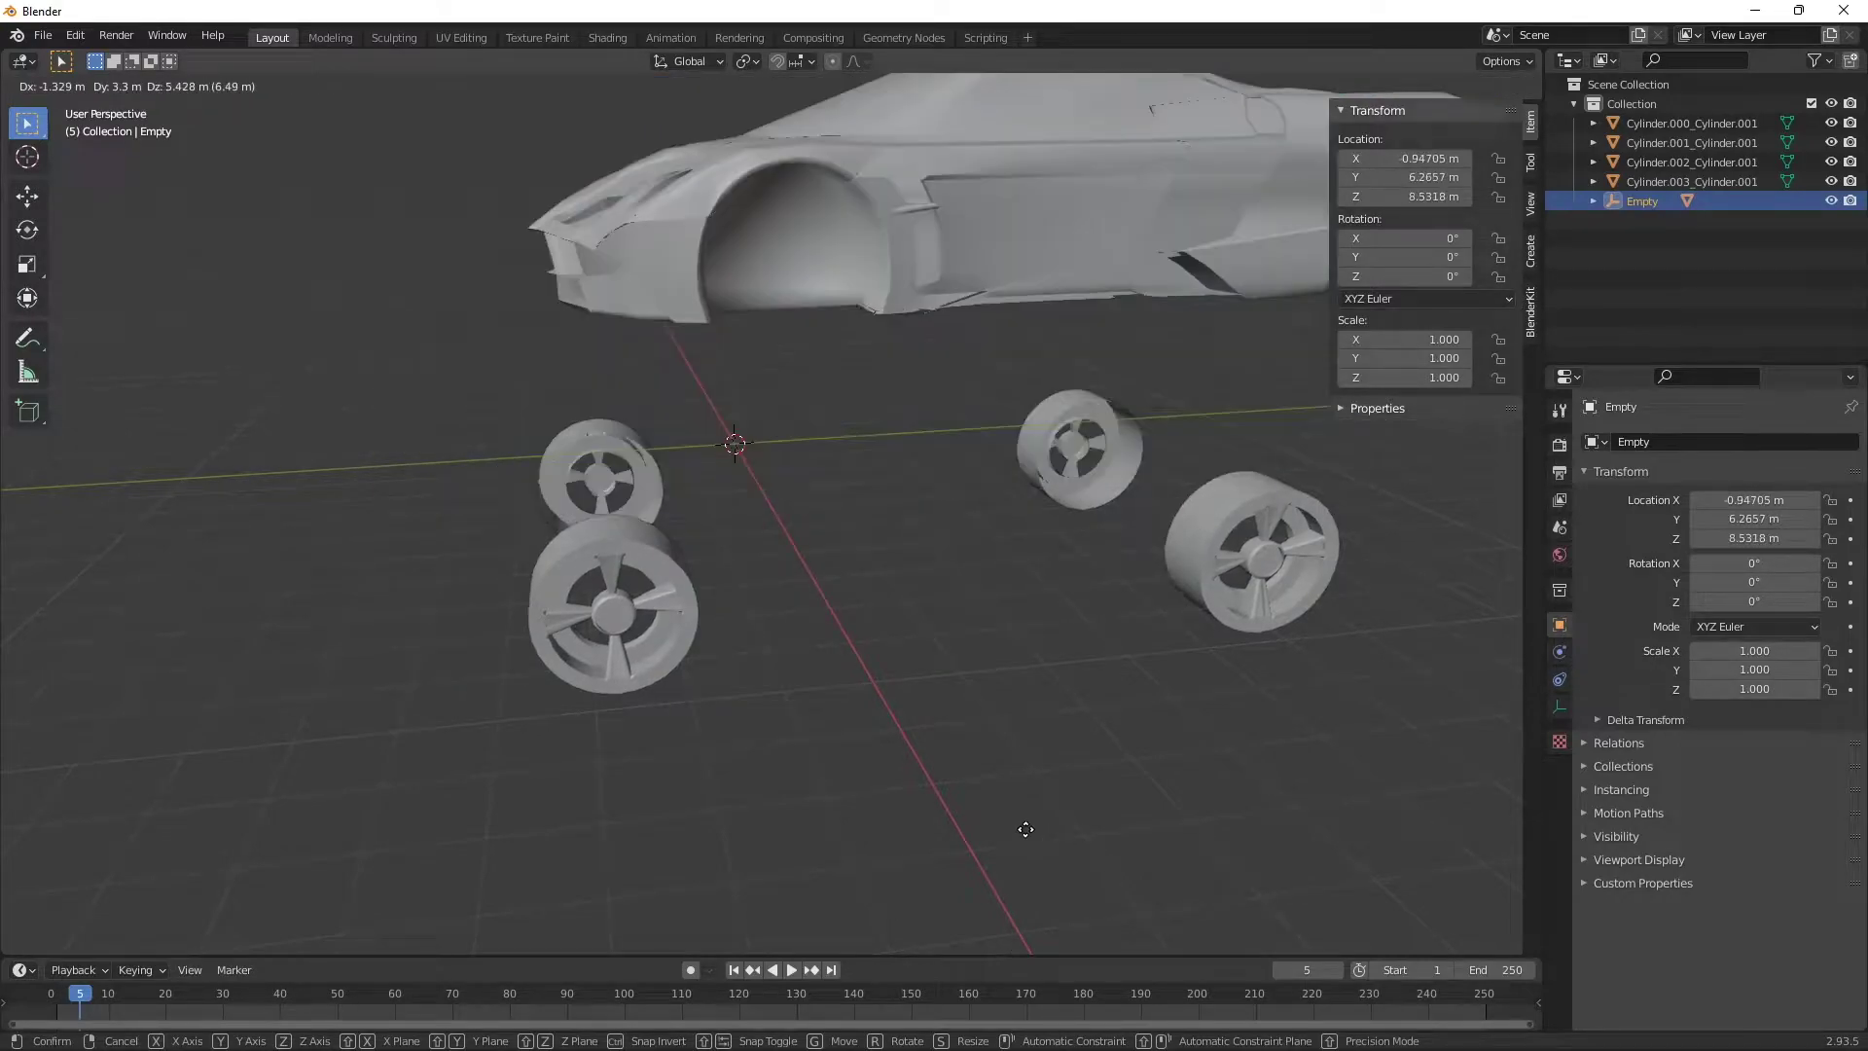
pyautogui.press('Escape')
pyautogui.click(671, 256)
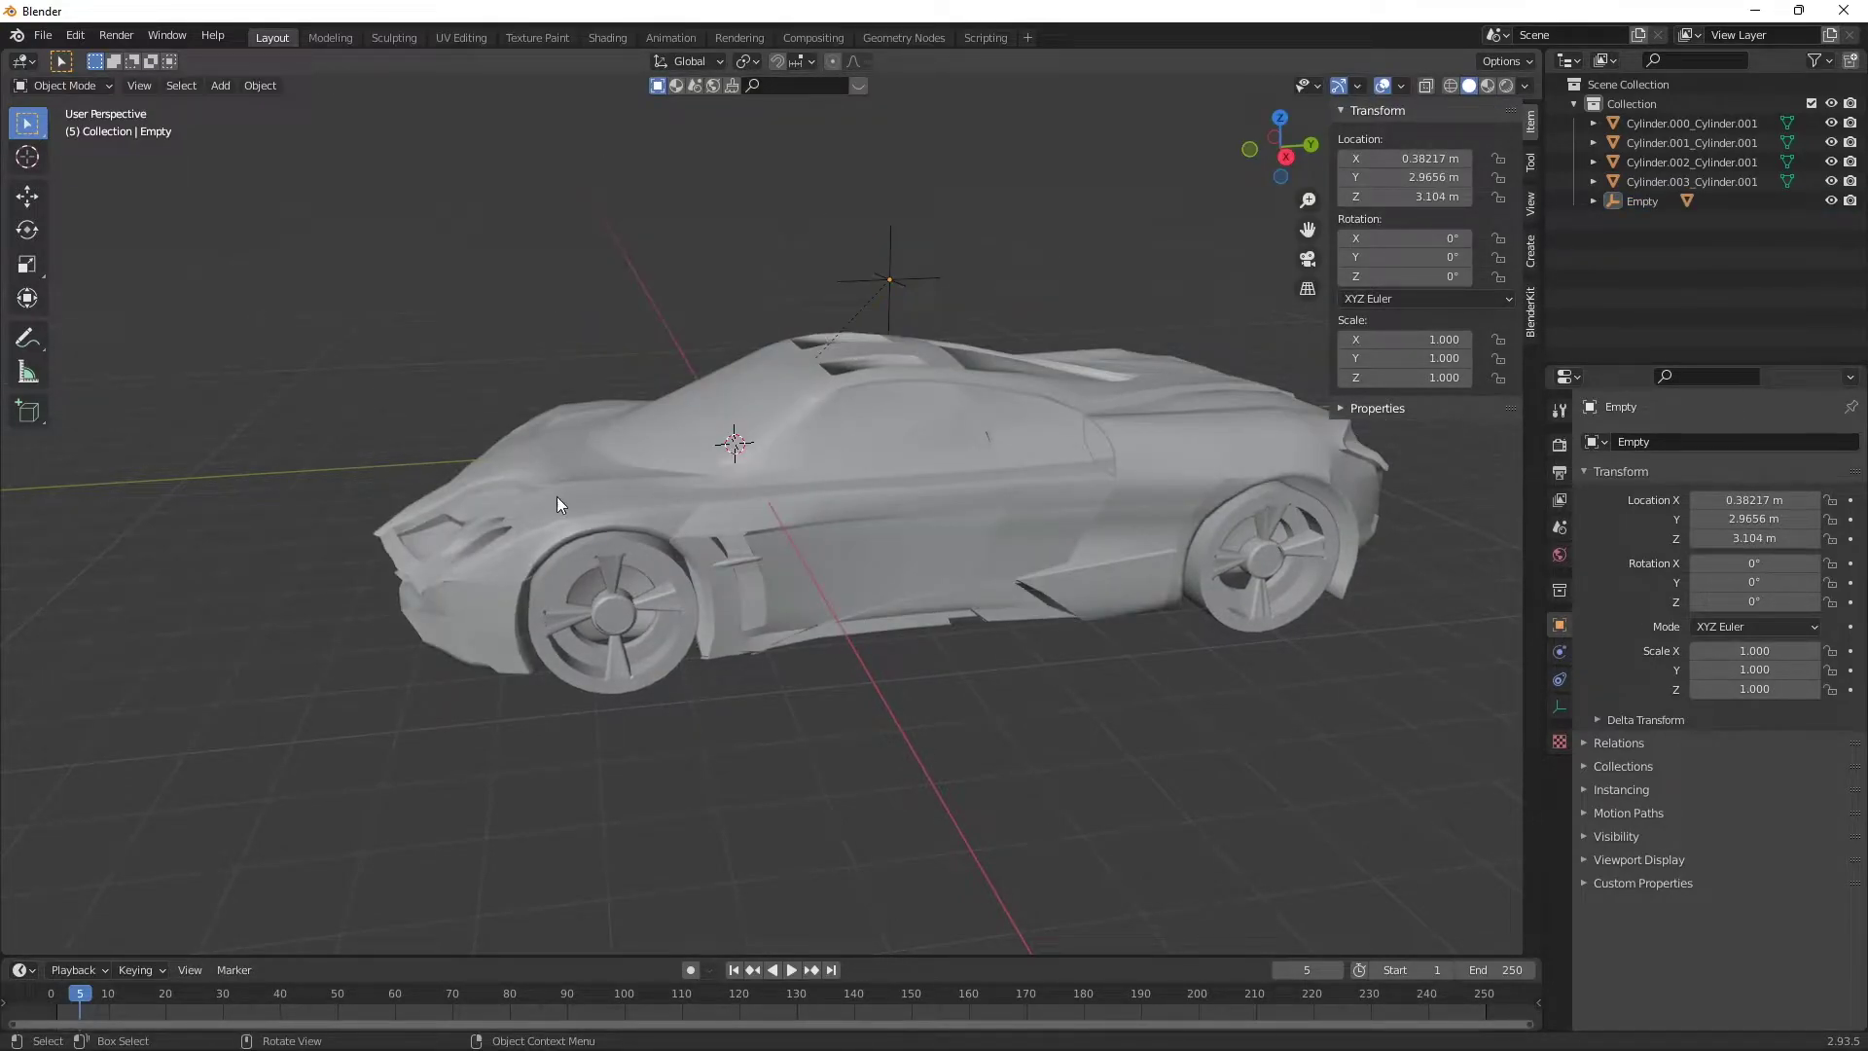
pyautogui.scroll(5, 732, 452)
pyautogui.scroll(-4, 955, 294)
# Fly in to the front wheel, test-shift it twice, and undo each move.
pyautogui.hotkey('shift', '`')
pyautogui.press('w')
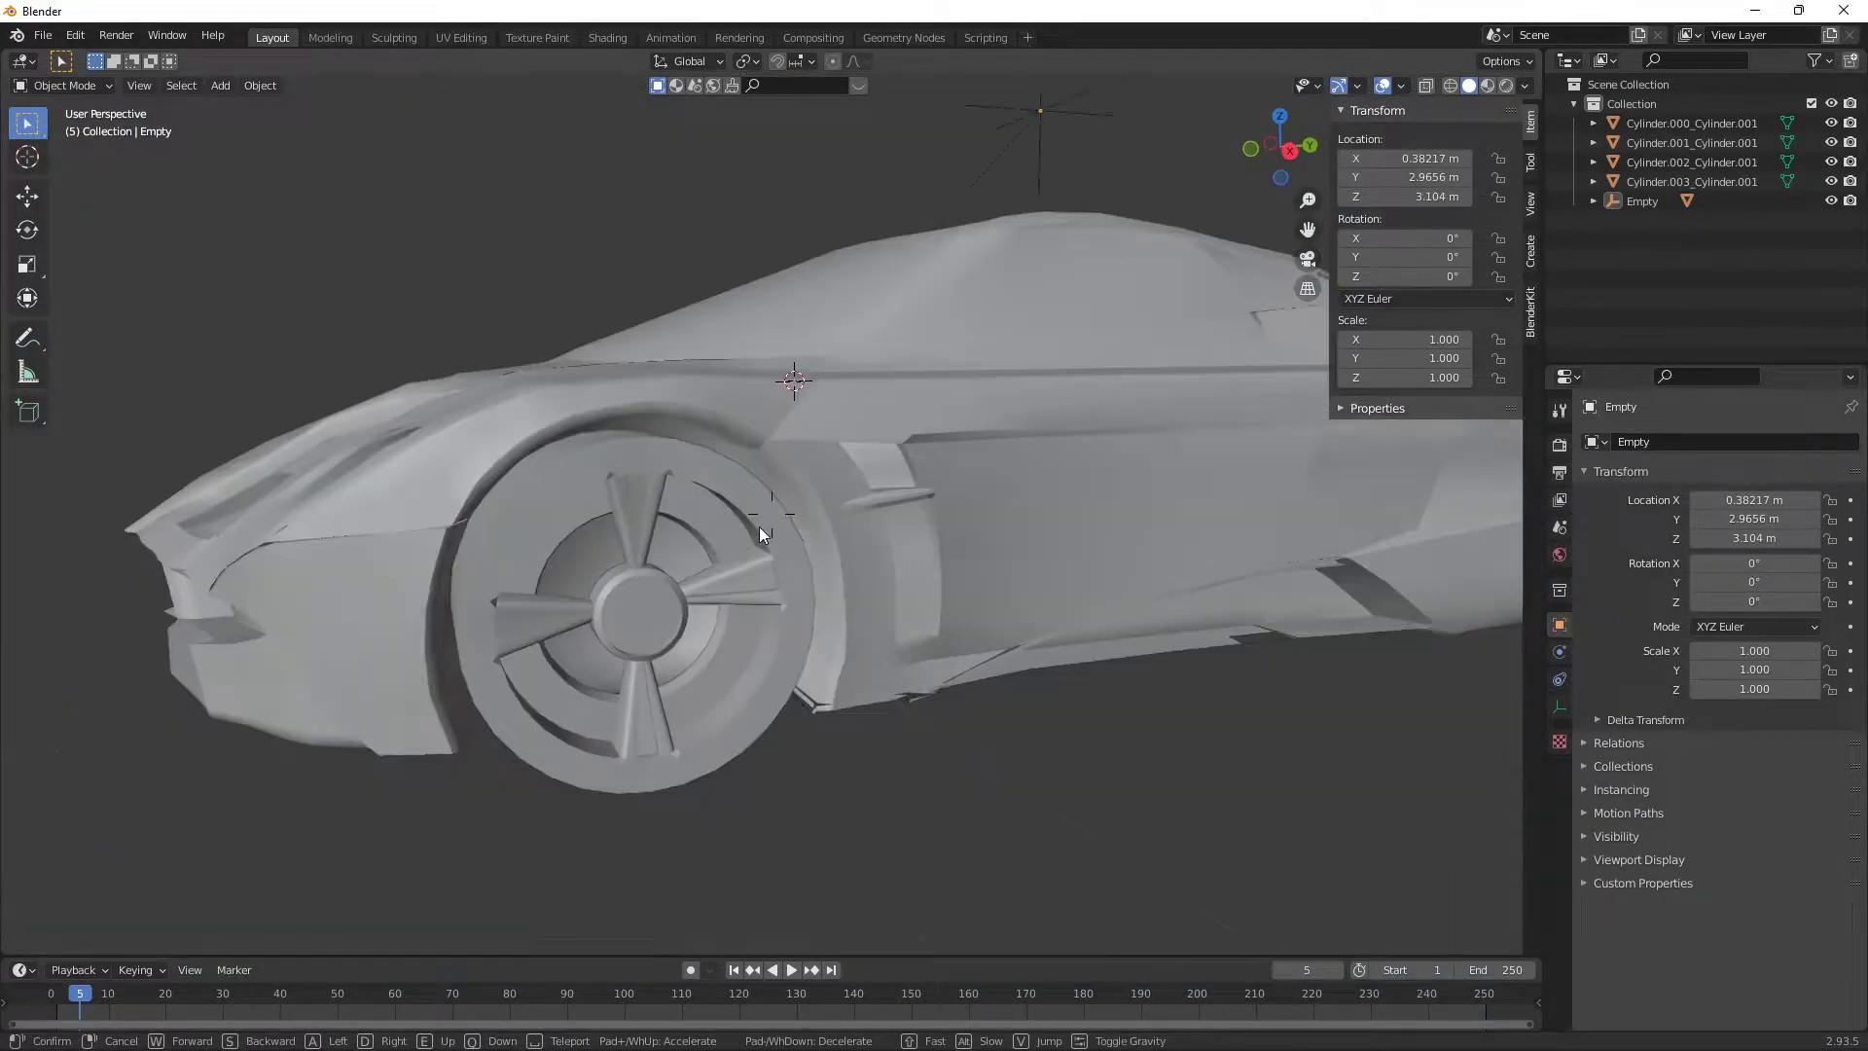
pyautogui.click(759, 527)
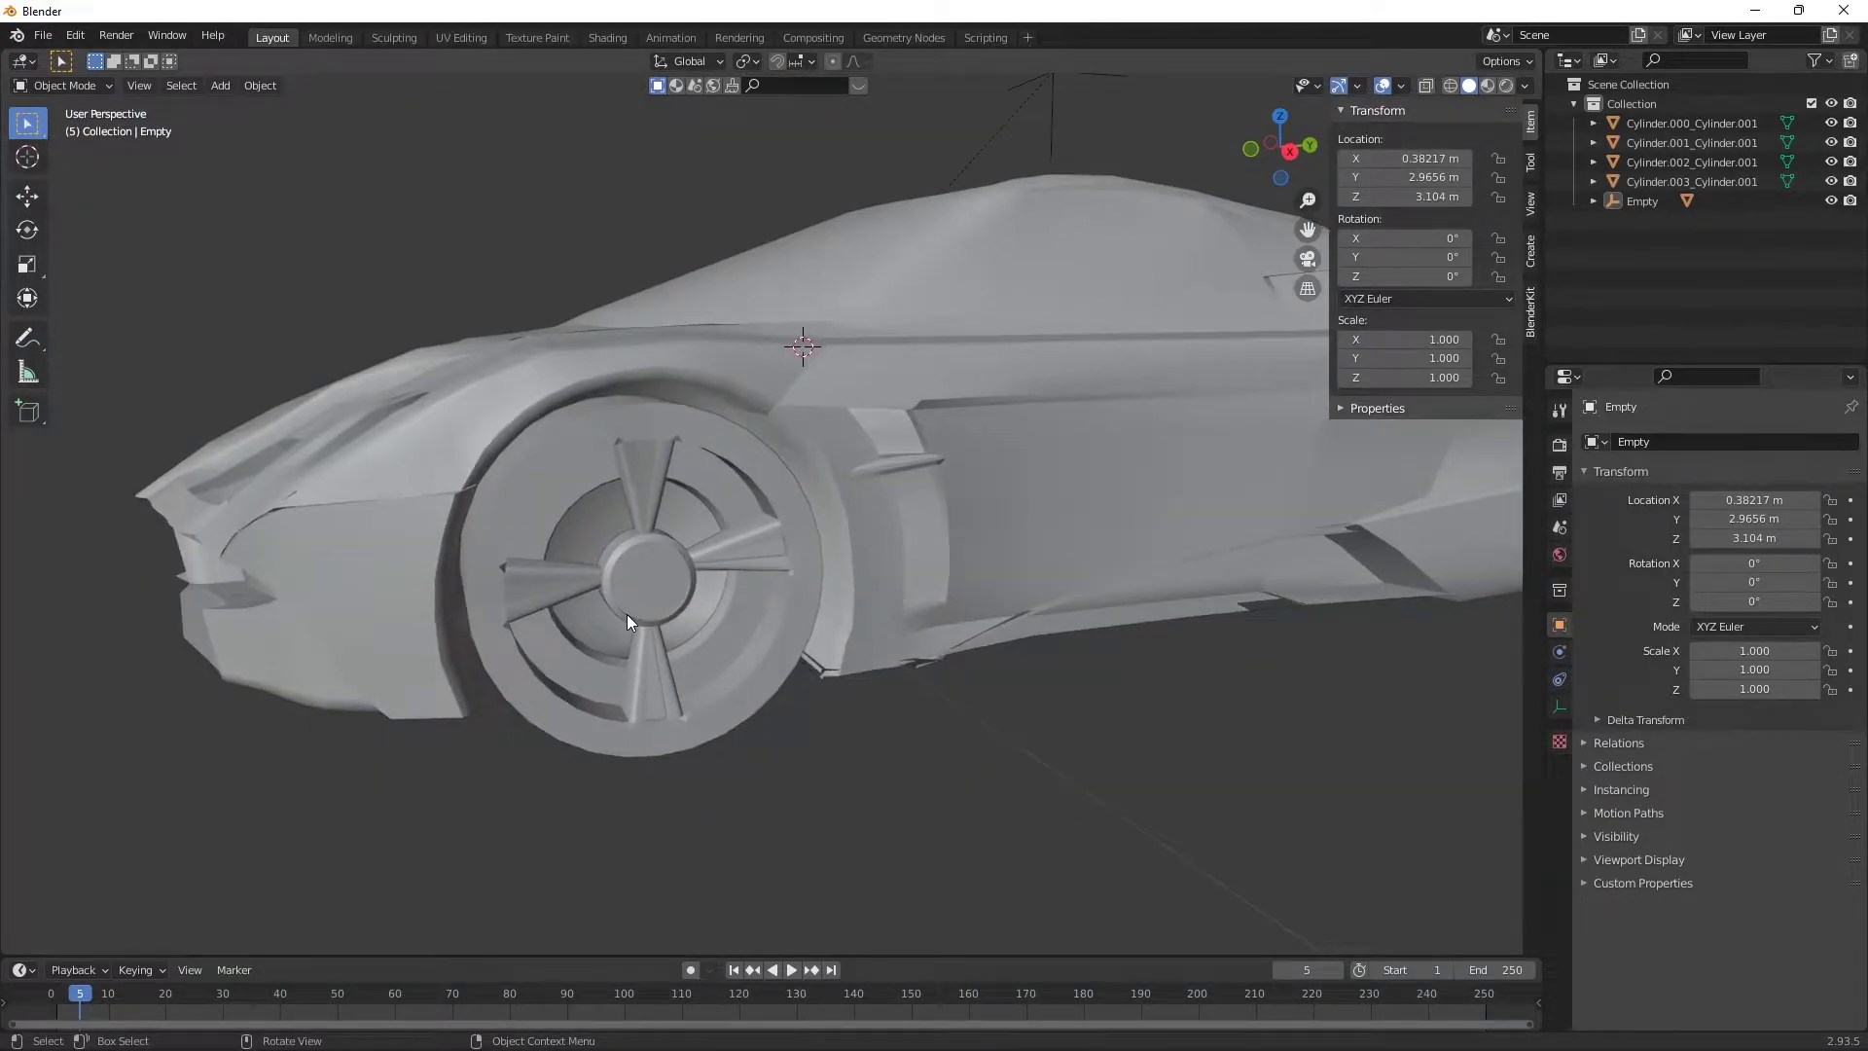
pyautogui.click(640, 609)
pyautogui.moveTo(690, 613); pyautogui.dragTo(948, 754)
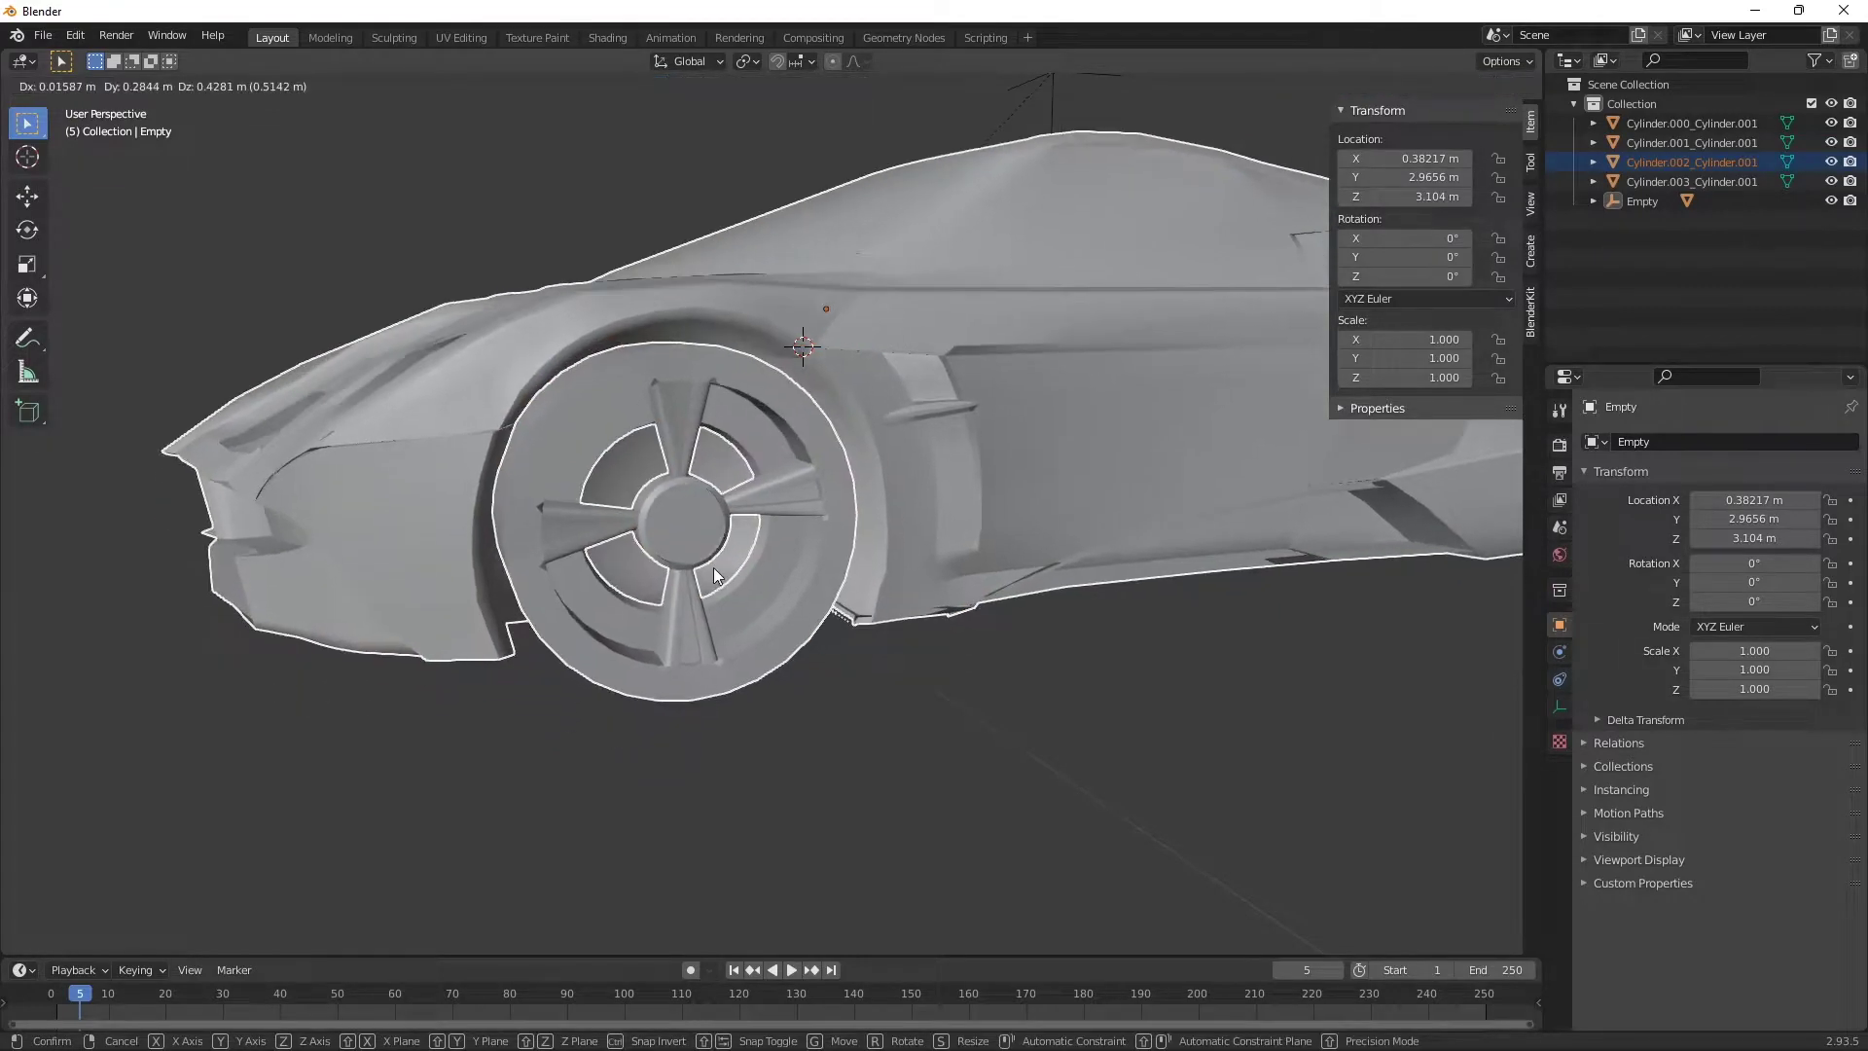
pyautogui.hotkey('ctrl', 'z')
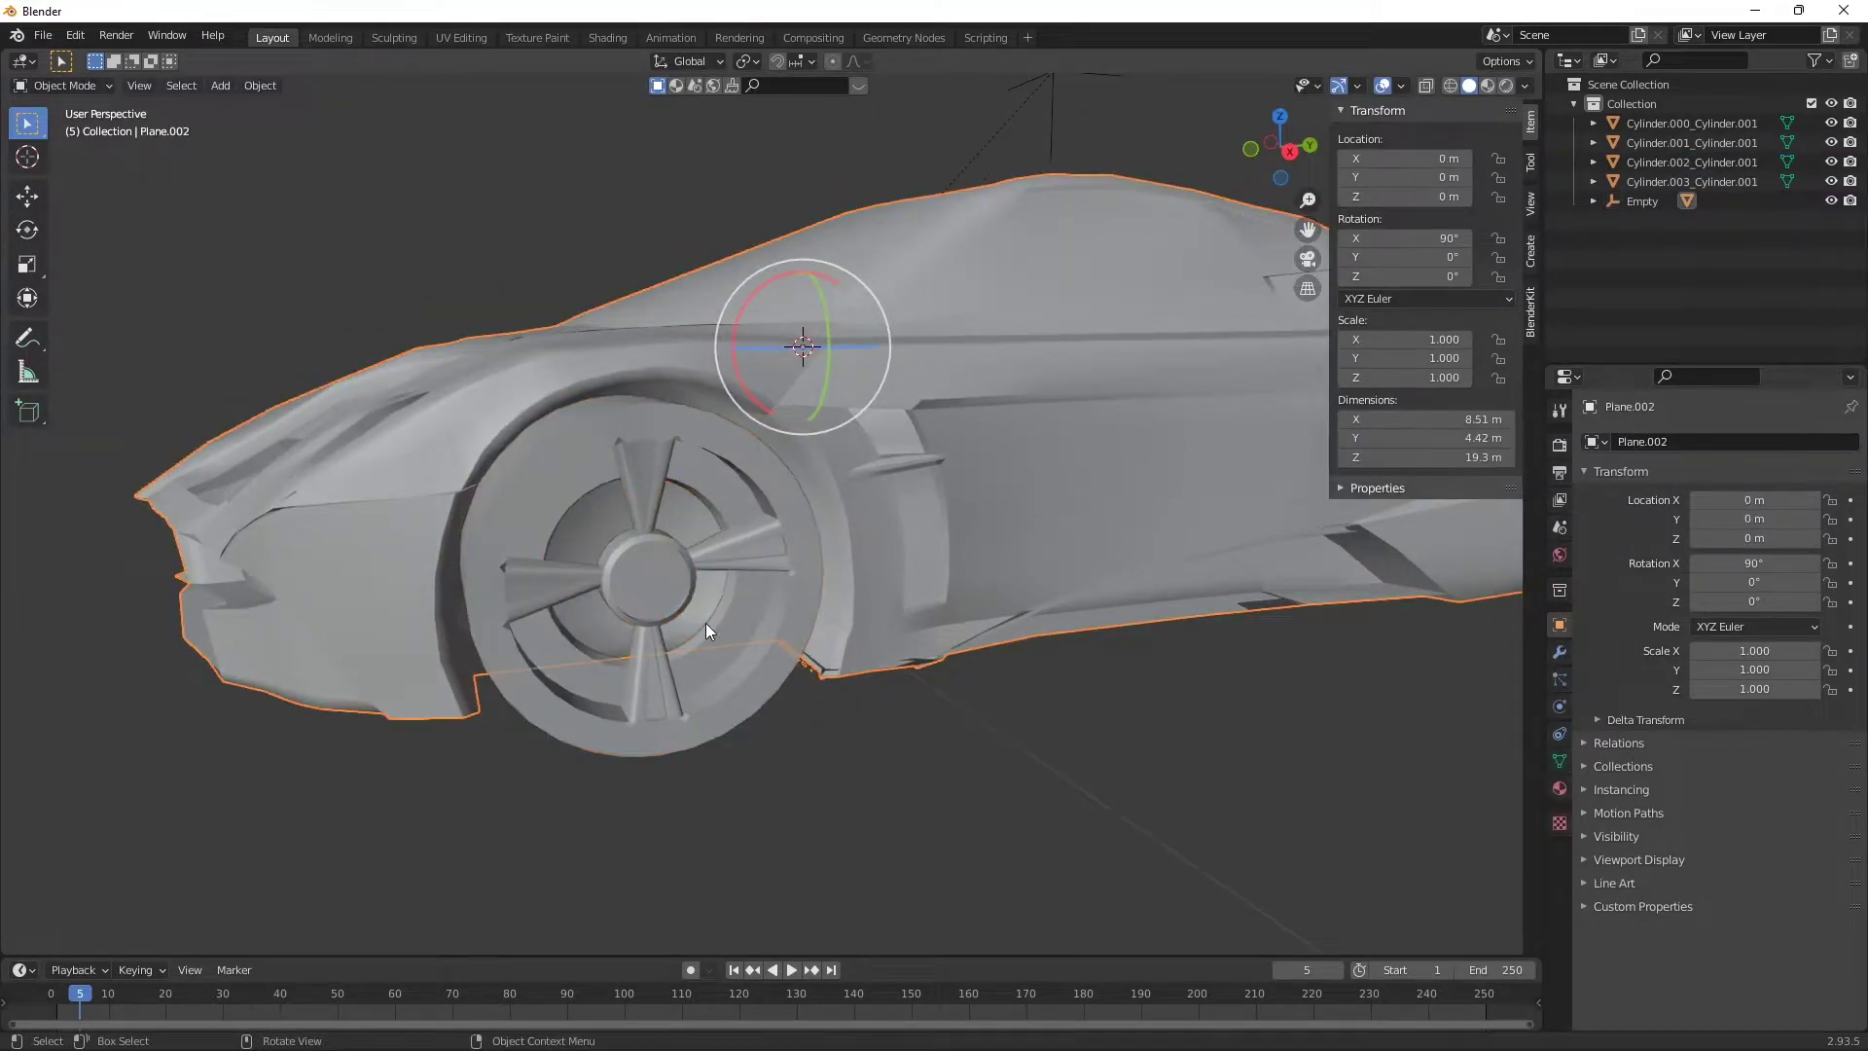
pyautogui.click(697, 685)
pyautogui.moveTo(700, 717); pyautogui.dragTo(716, 535)
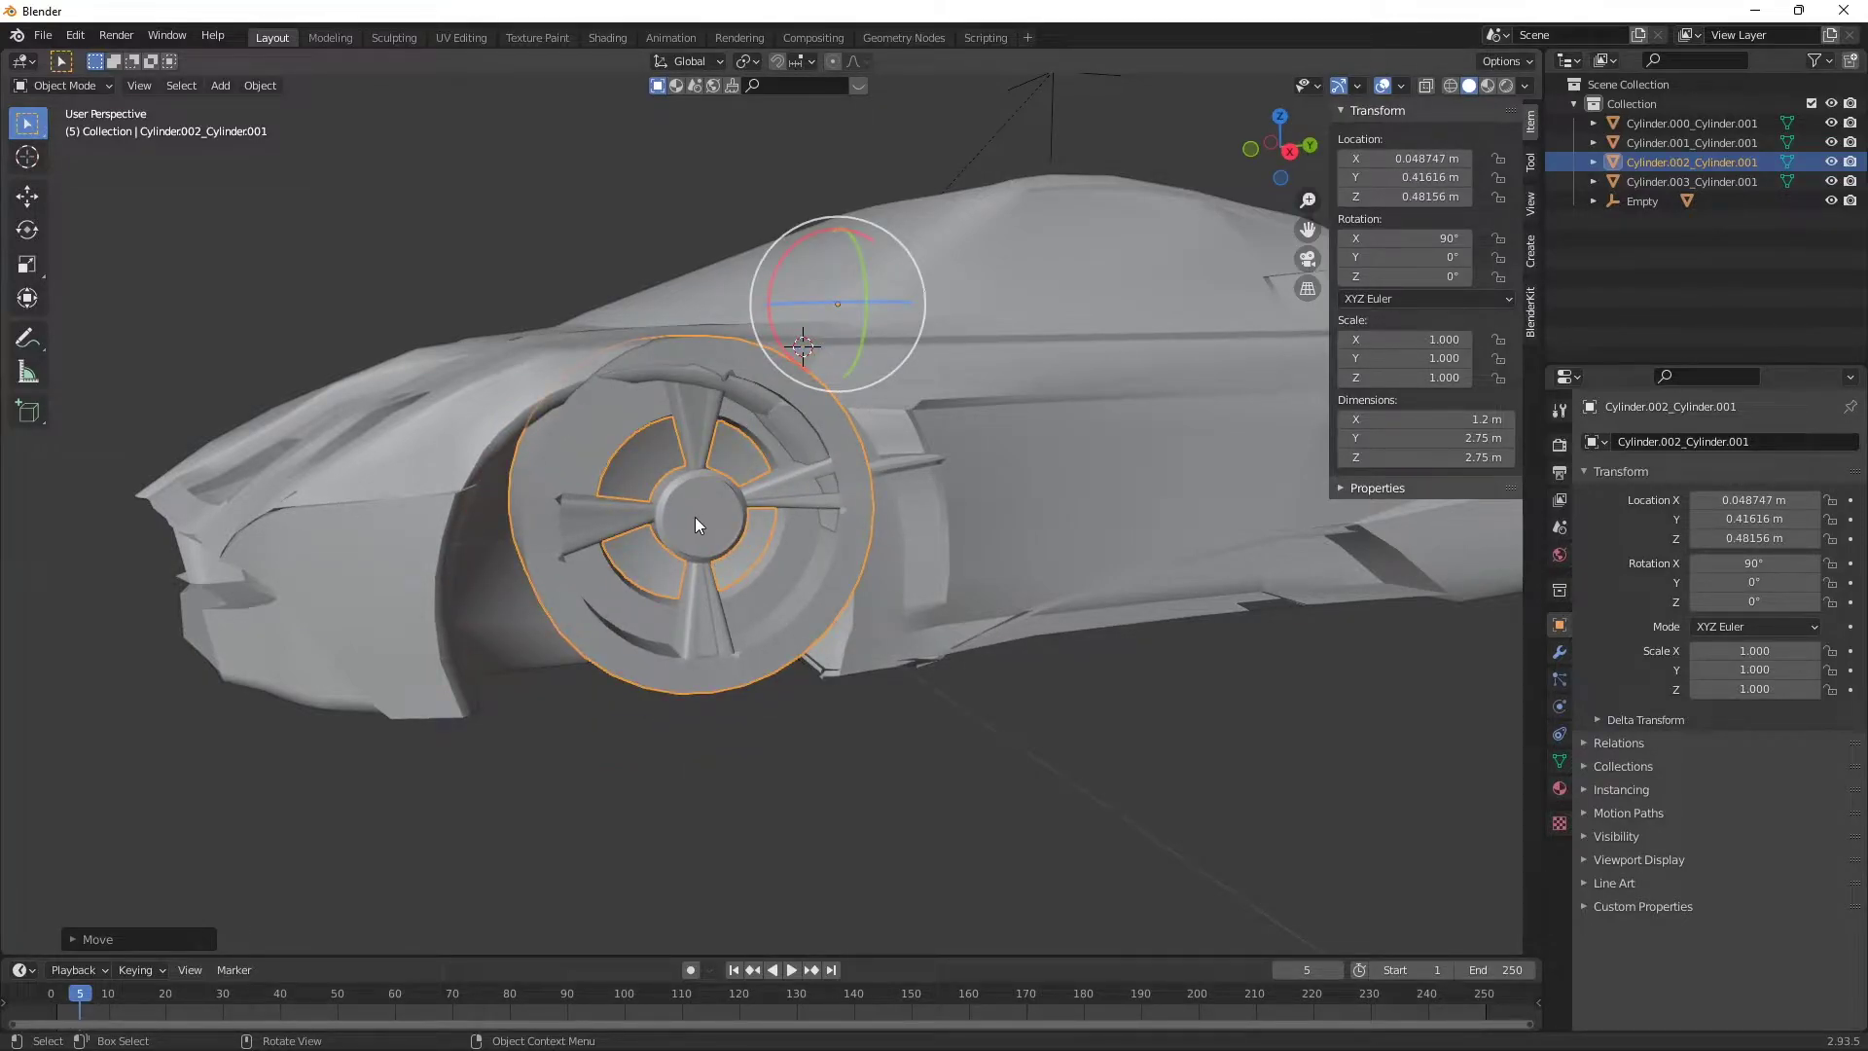
pyautogui.hotkey('ctrl', 'z')
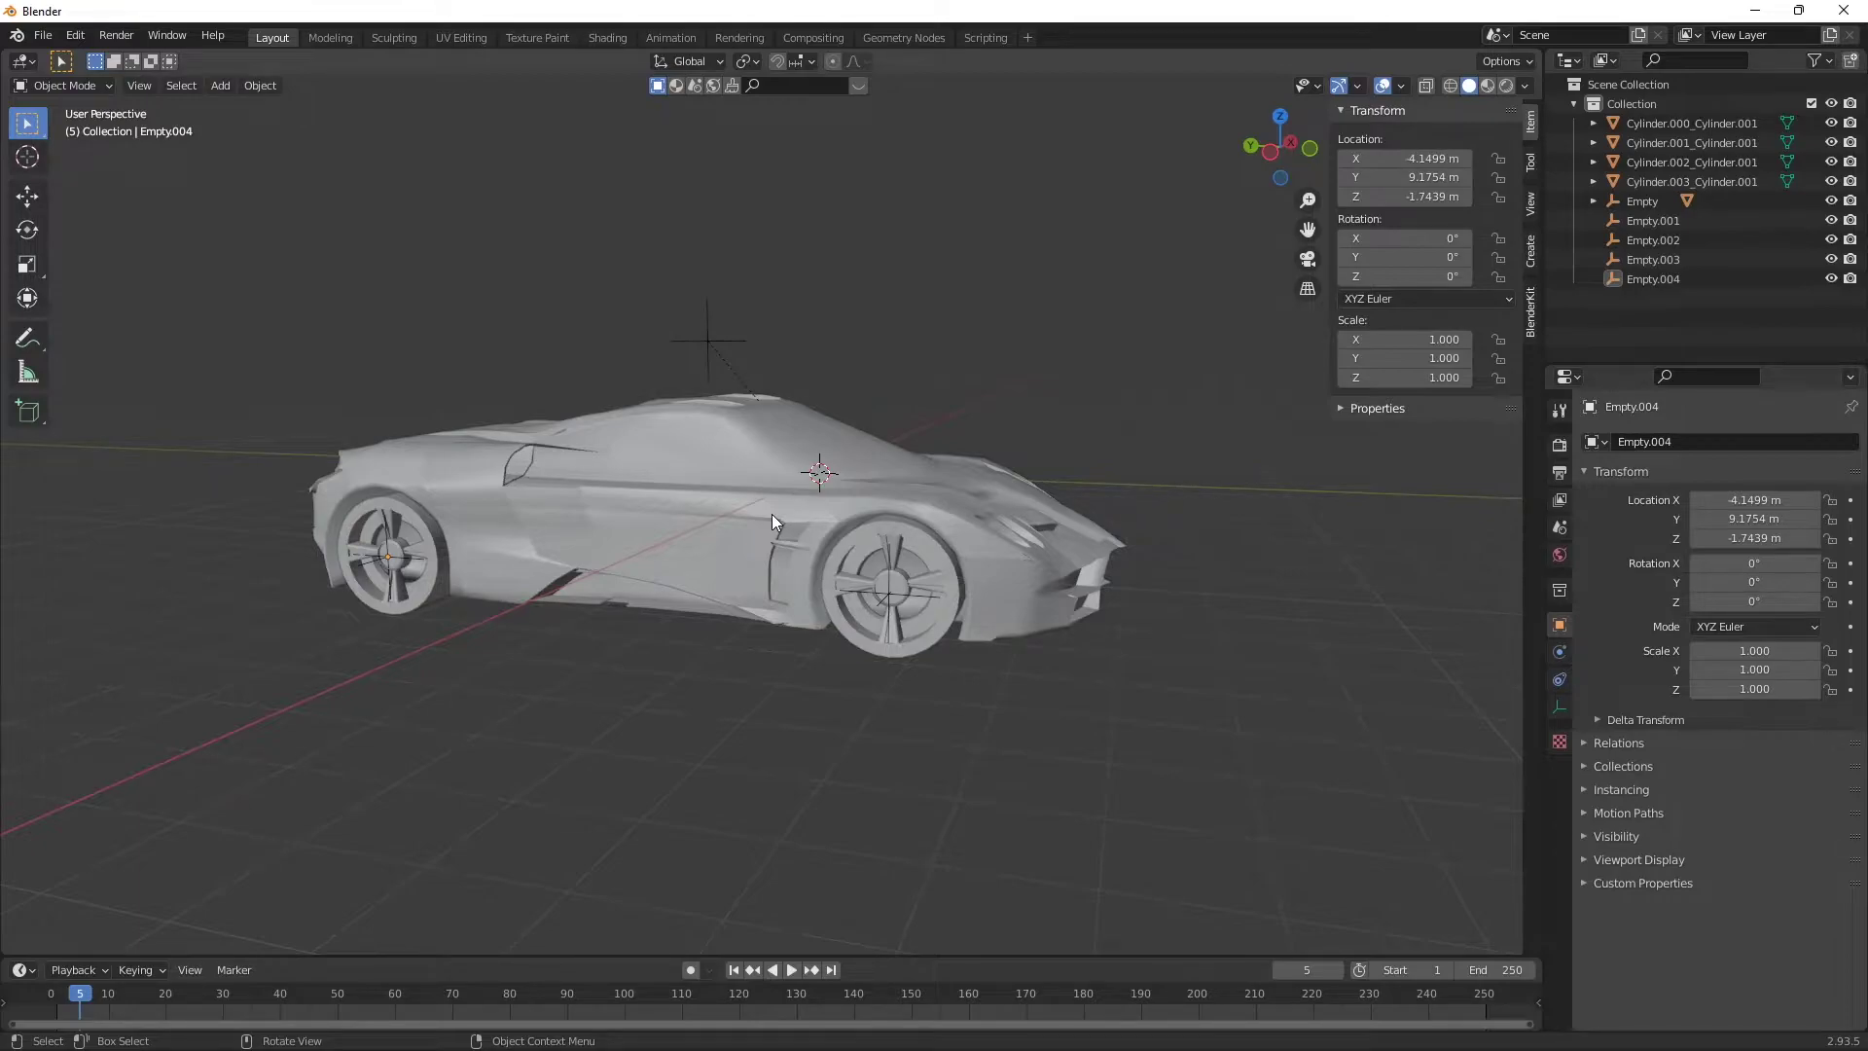
# Walk-navigate around the car and zoom in close on the front wheel.
pyautogui.hotkey('shift', '`')
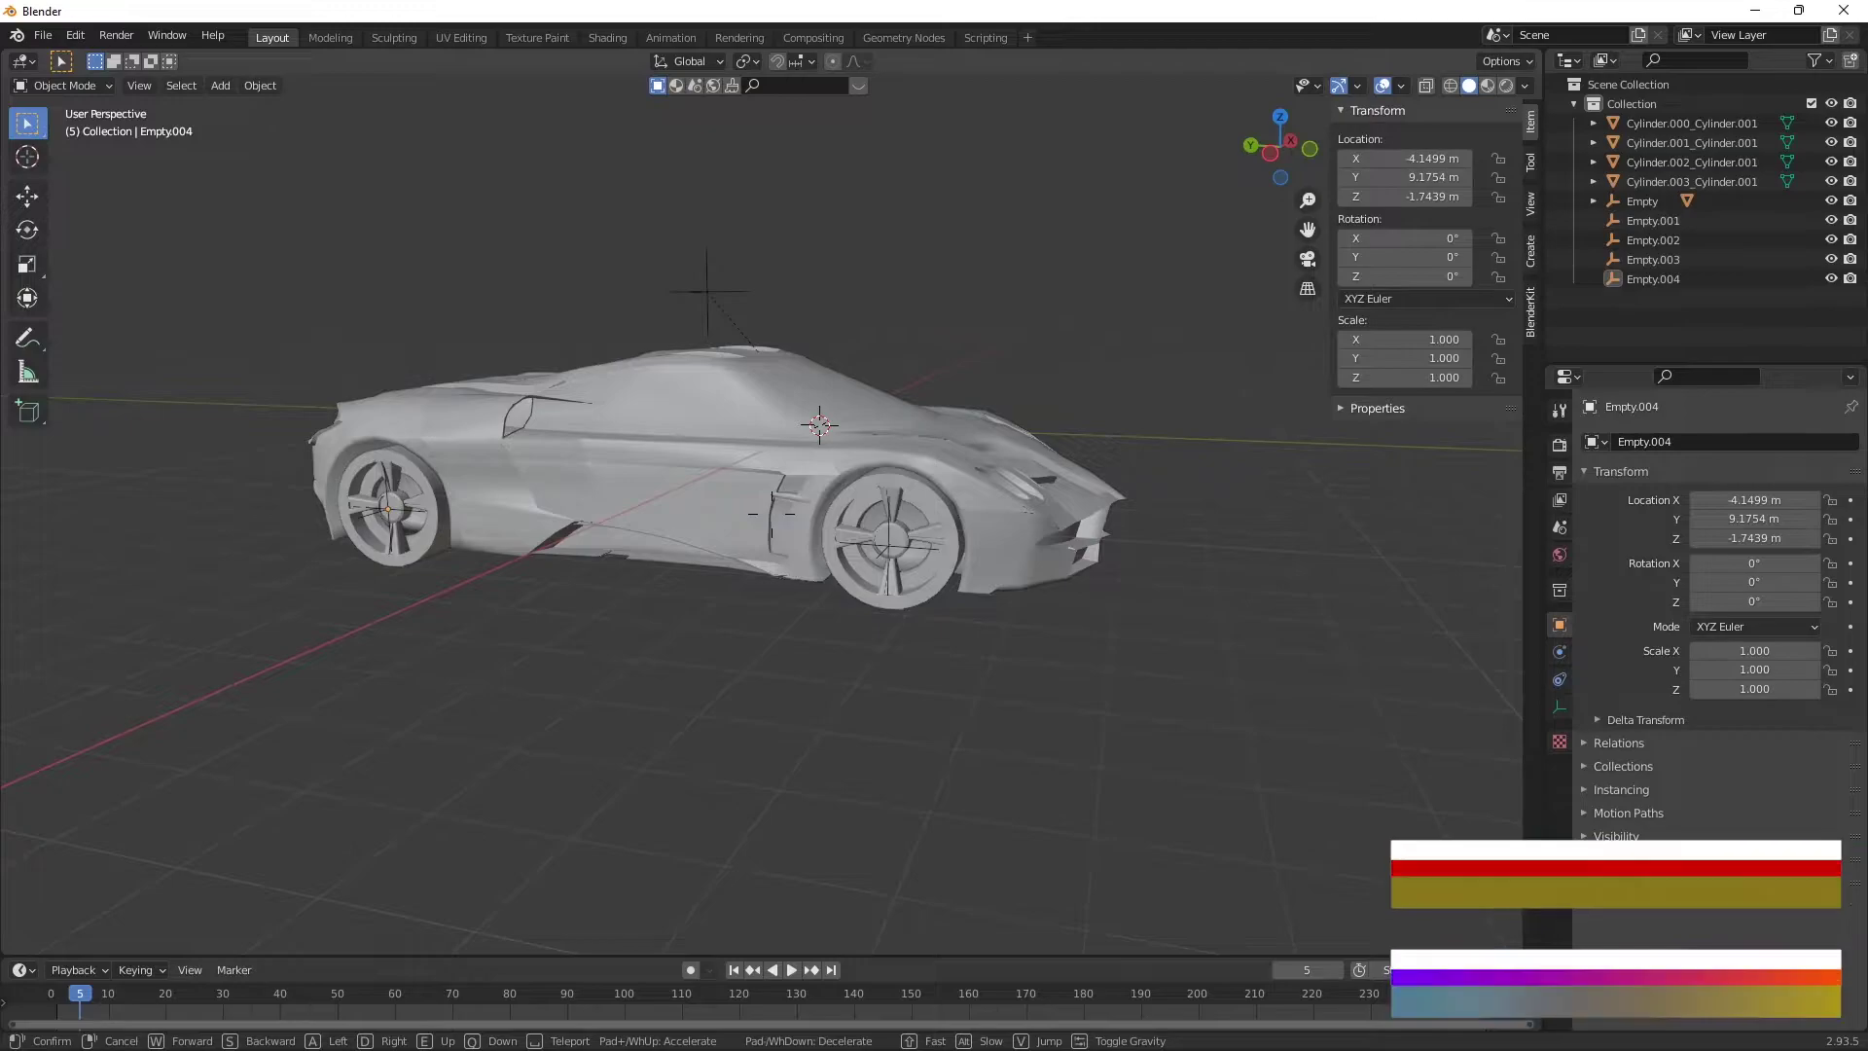
pyautogui.press('d')
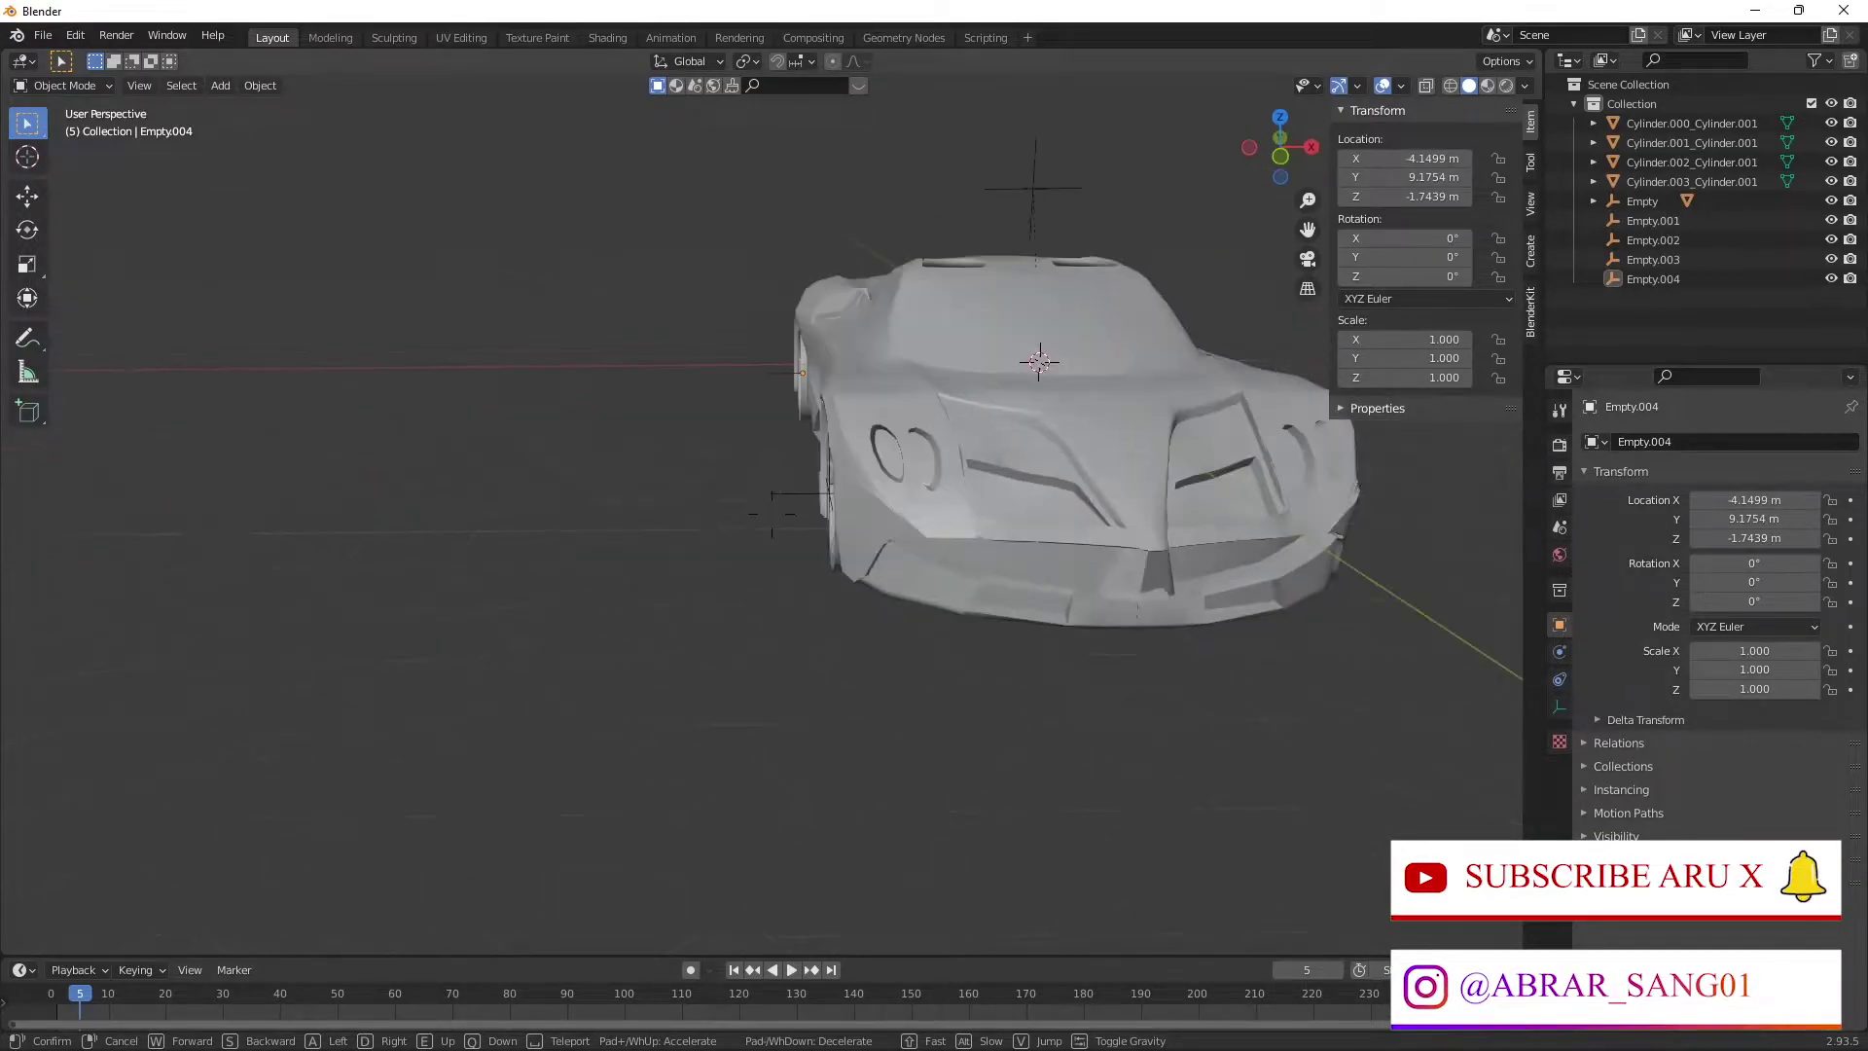
pyautogui.press('d')
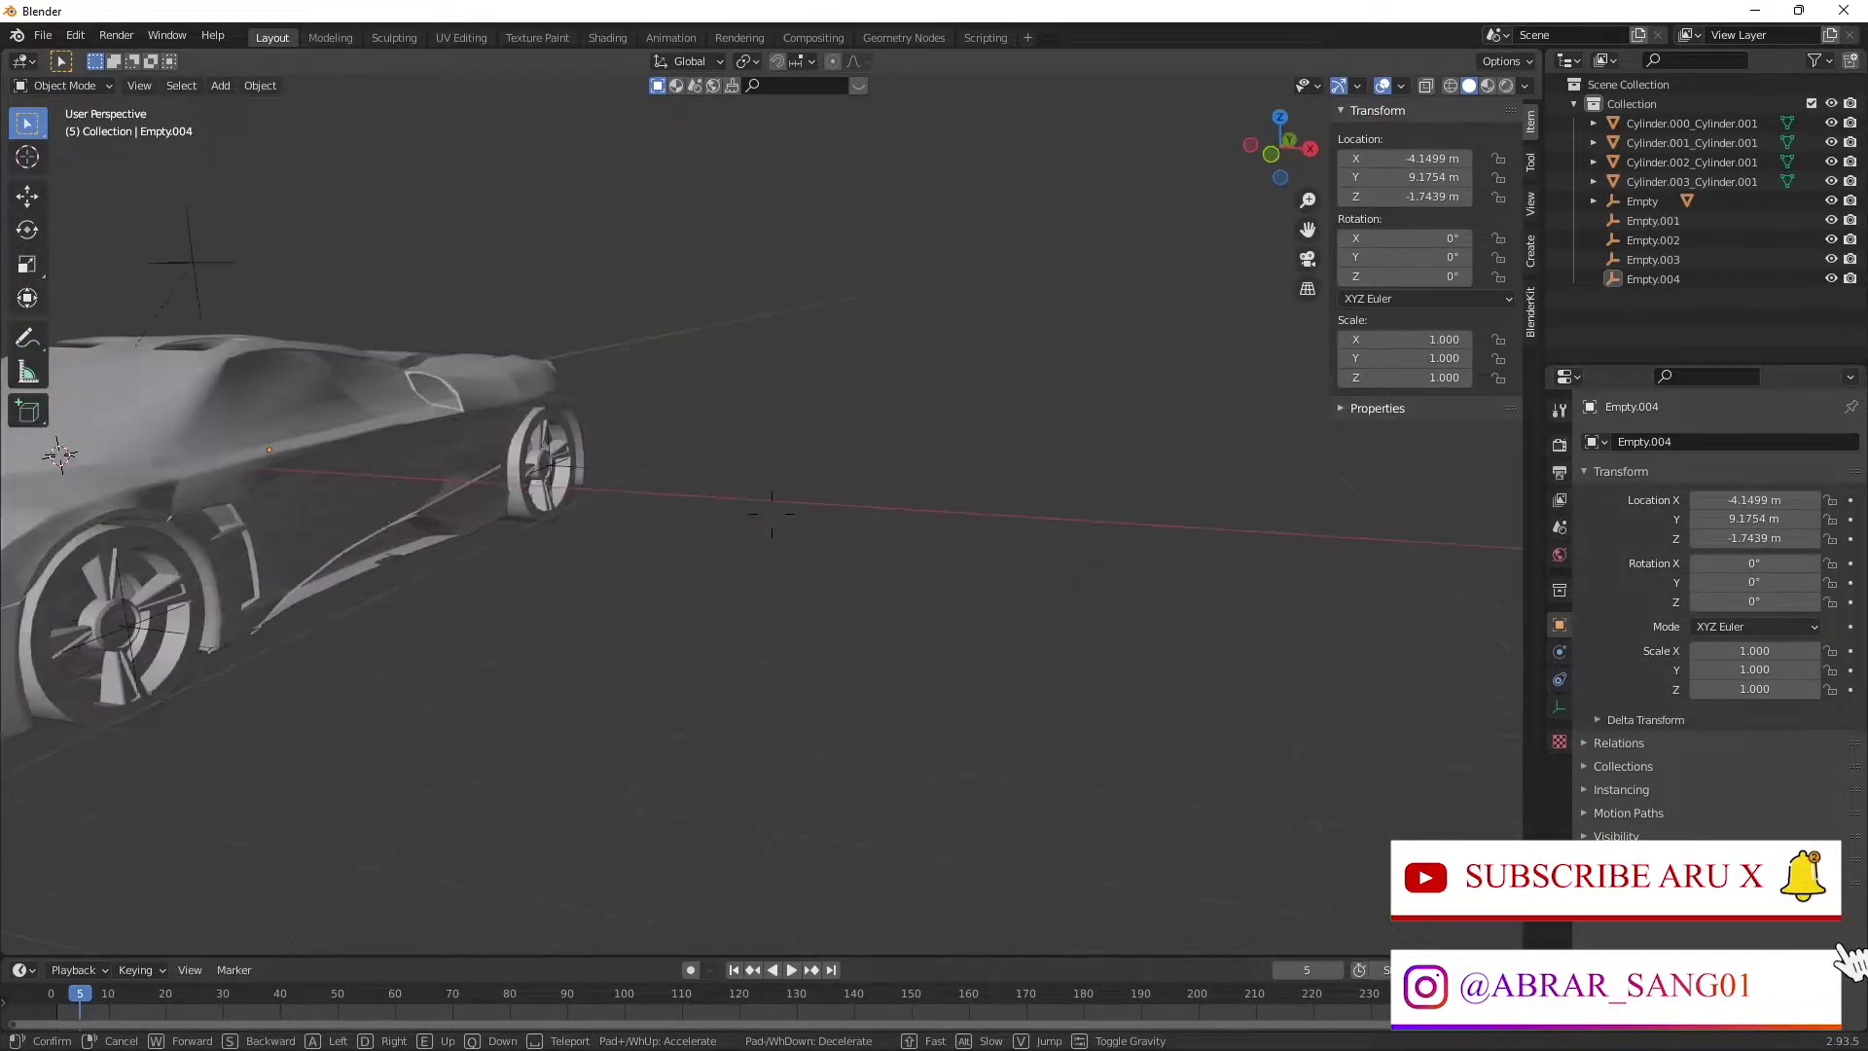
pyautogui.press('s')
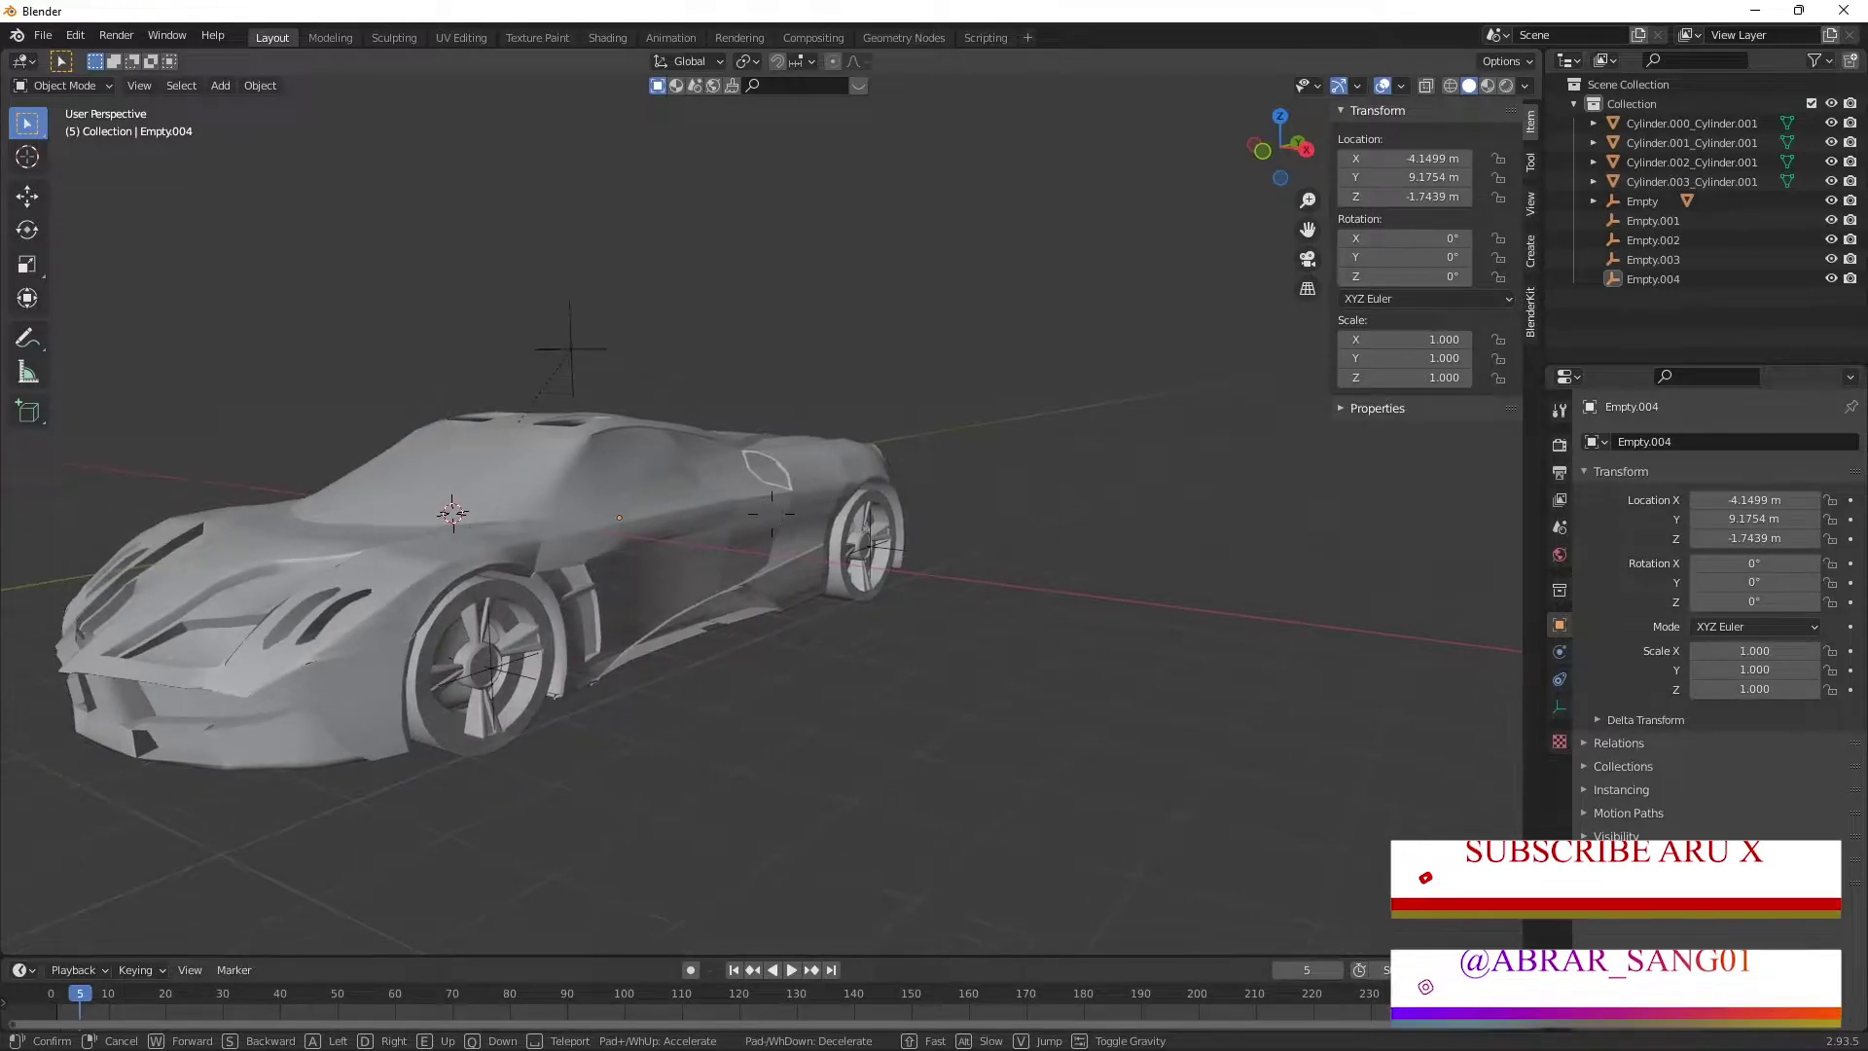
pyautogui.click(772, 514)
pyautogui.scroll(3, 741, 556)
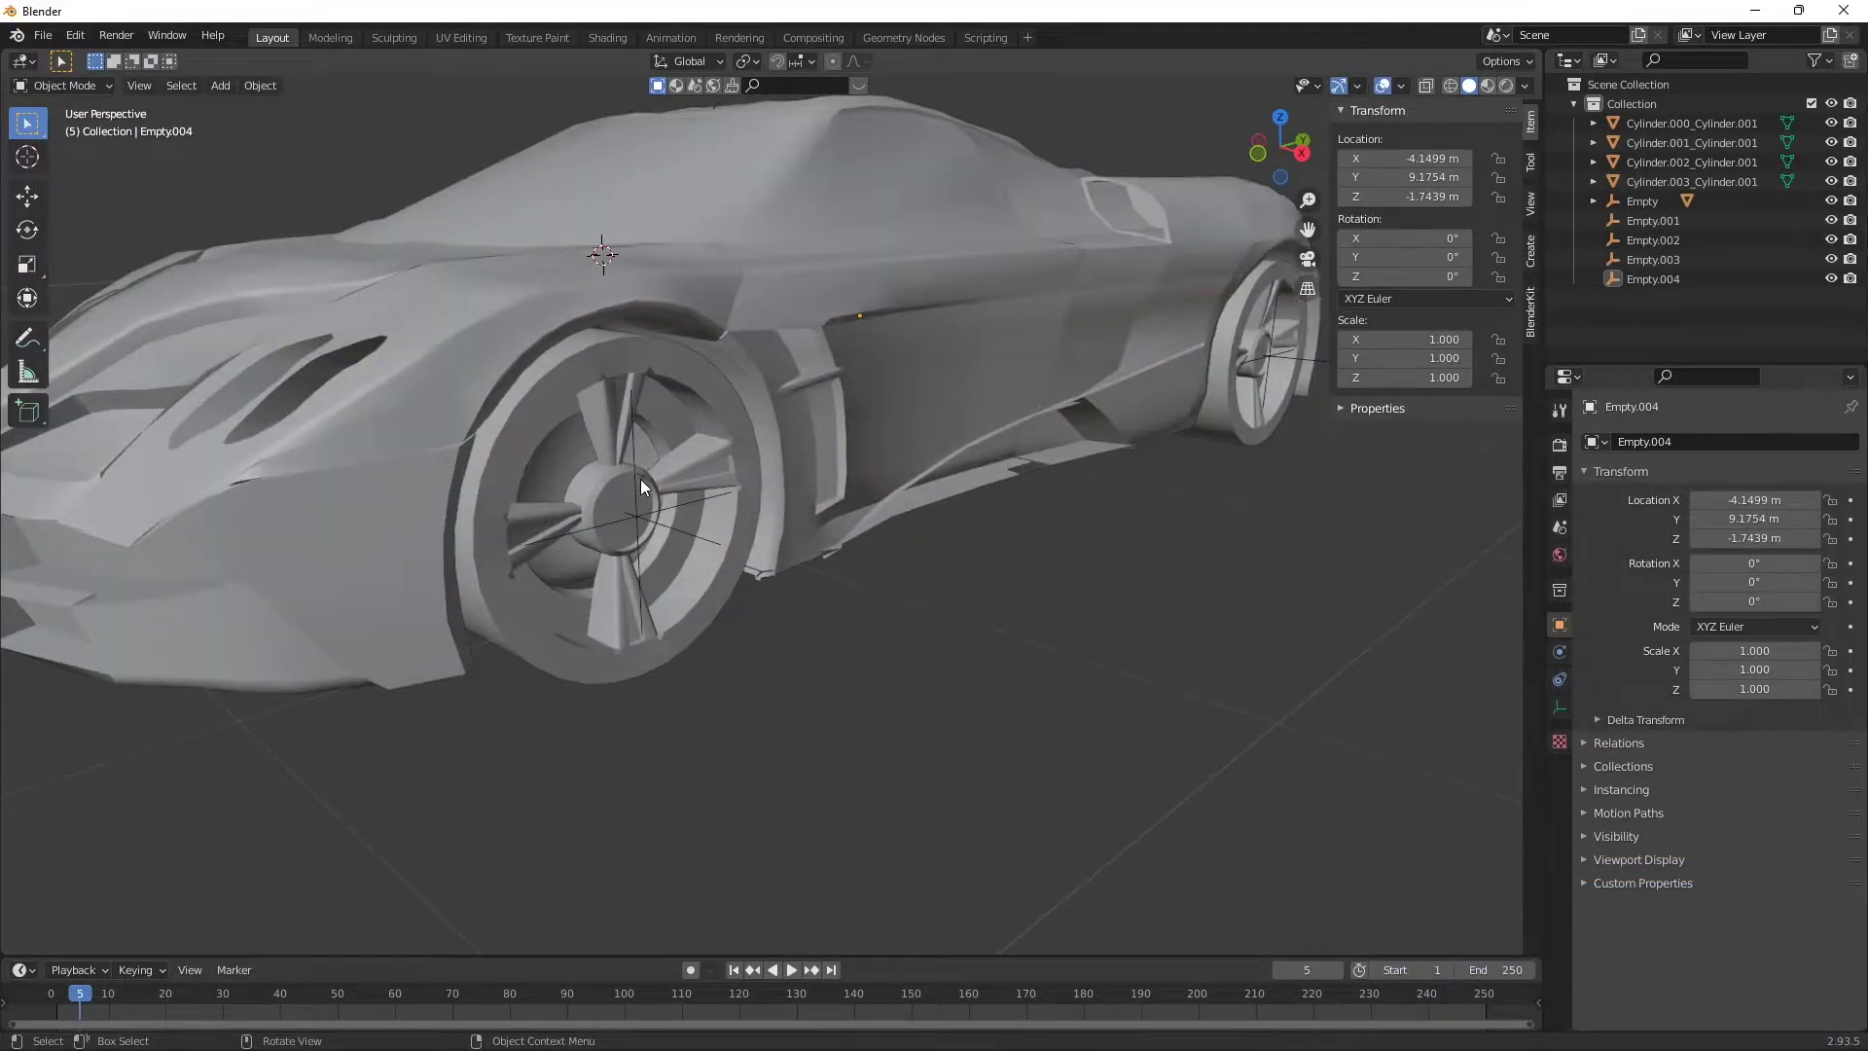
# Parent the front wheel mesh to its centre empty with Keep Transform.
pyautogui.click(690, 403)
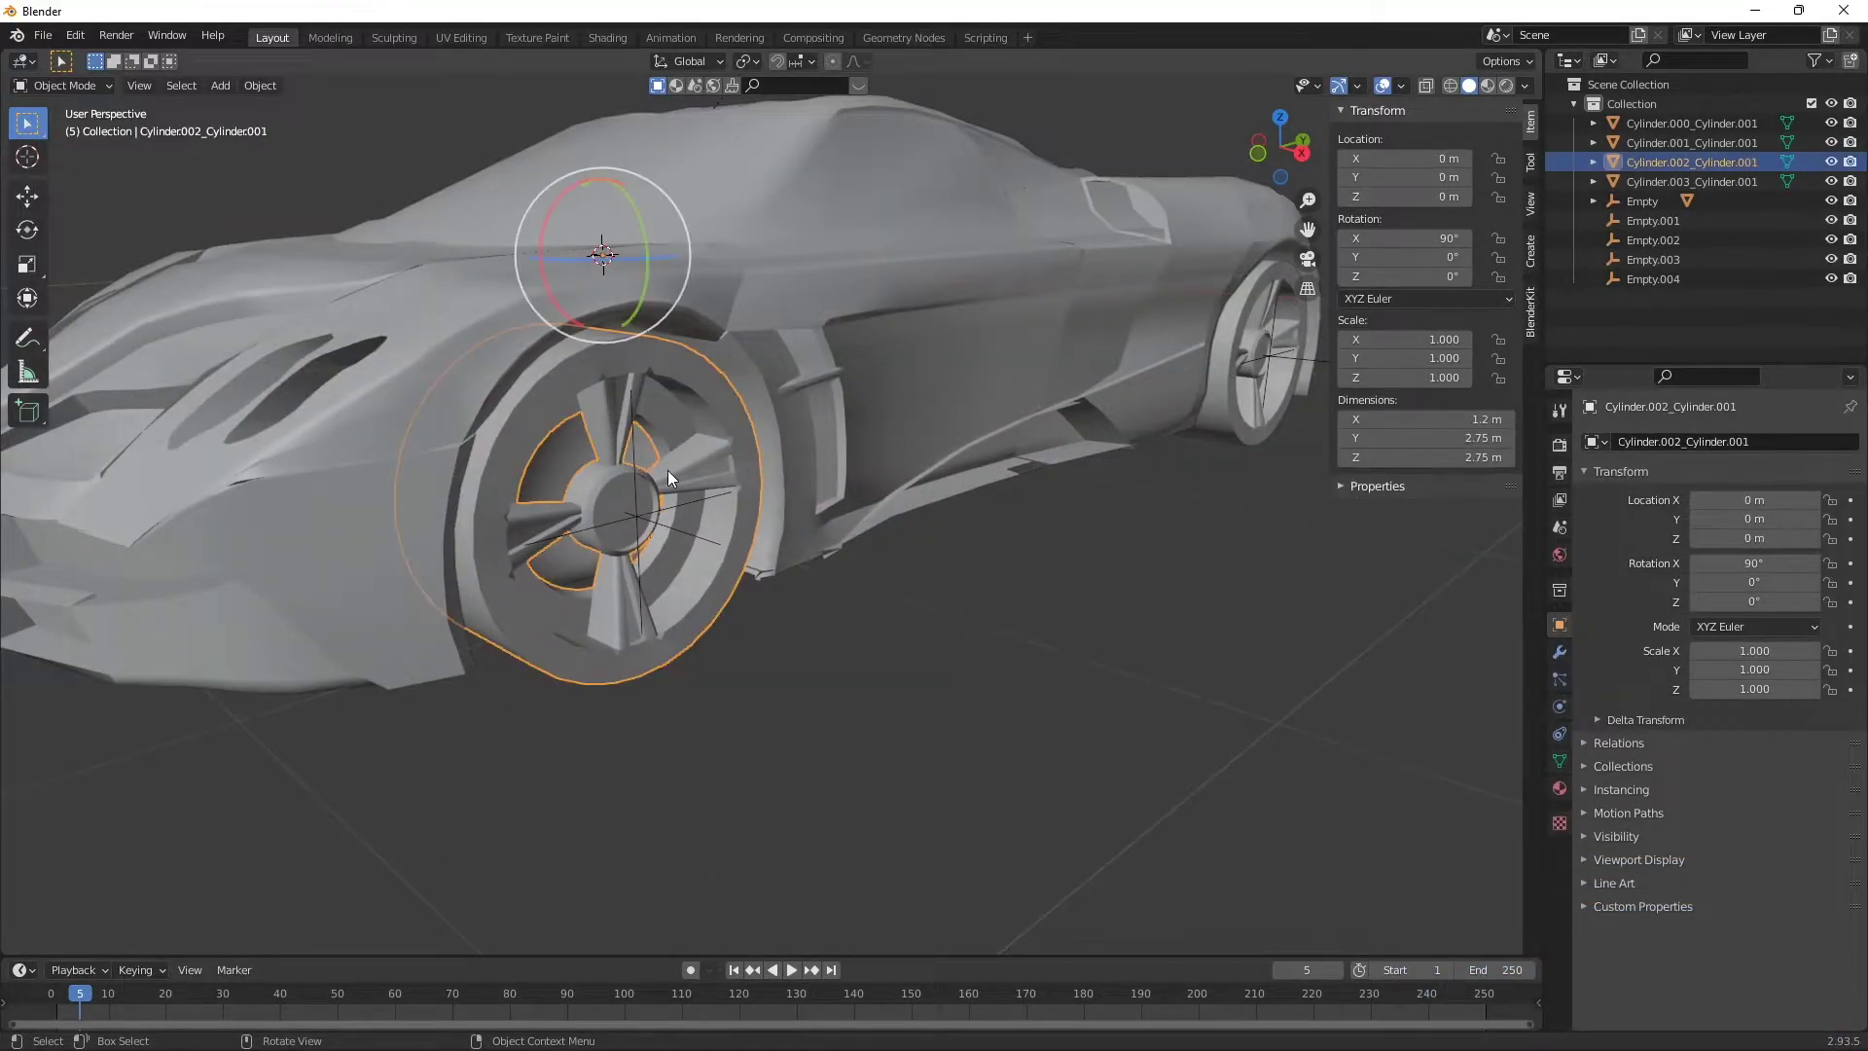
pyautogui.keyDown('shift'); pyautogui.click(634, 517); pyautogui.keyUp('shift')
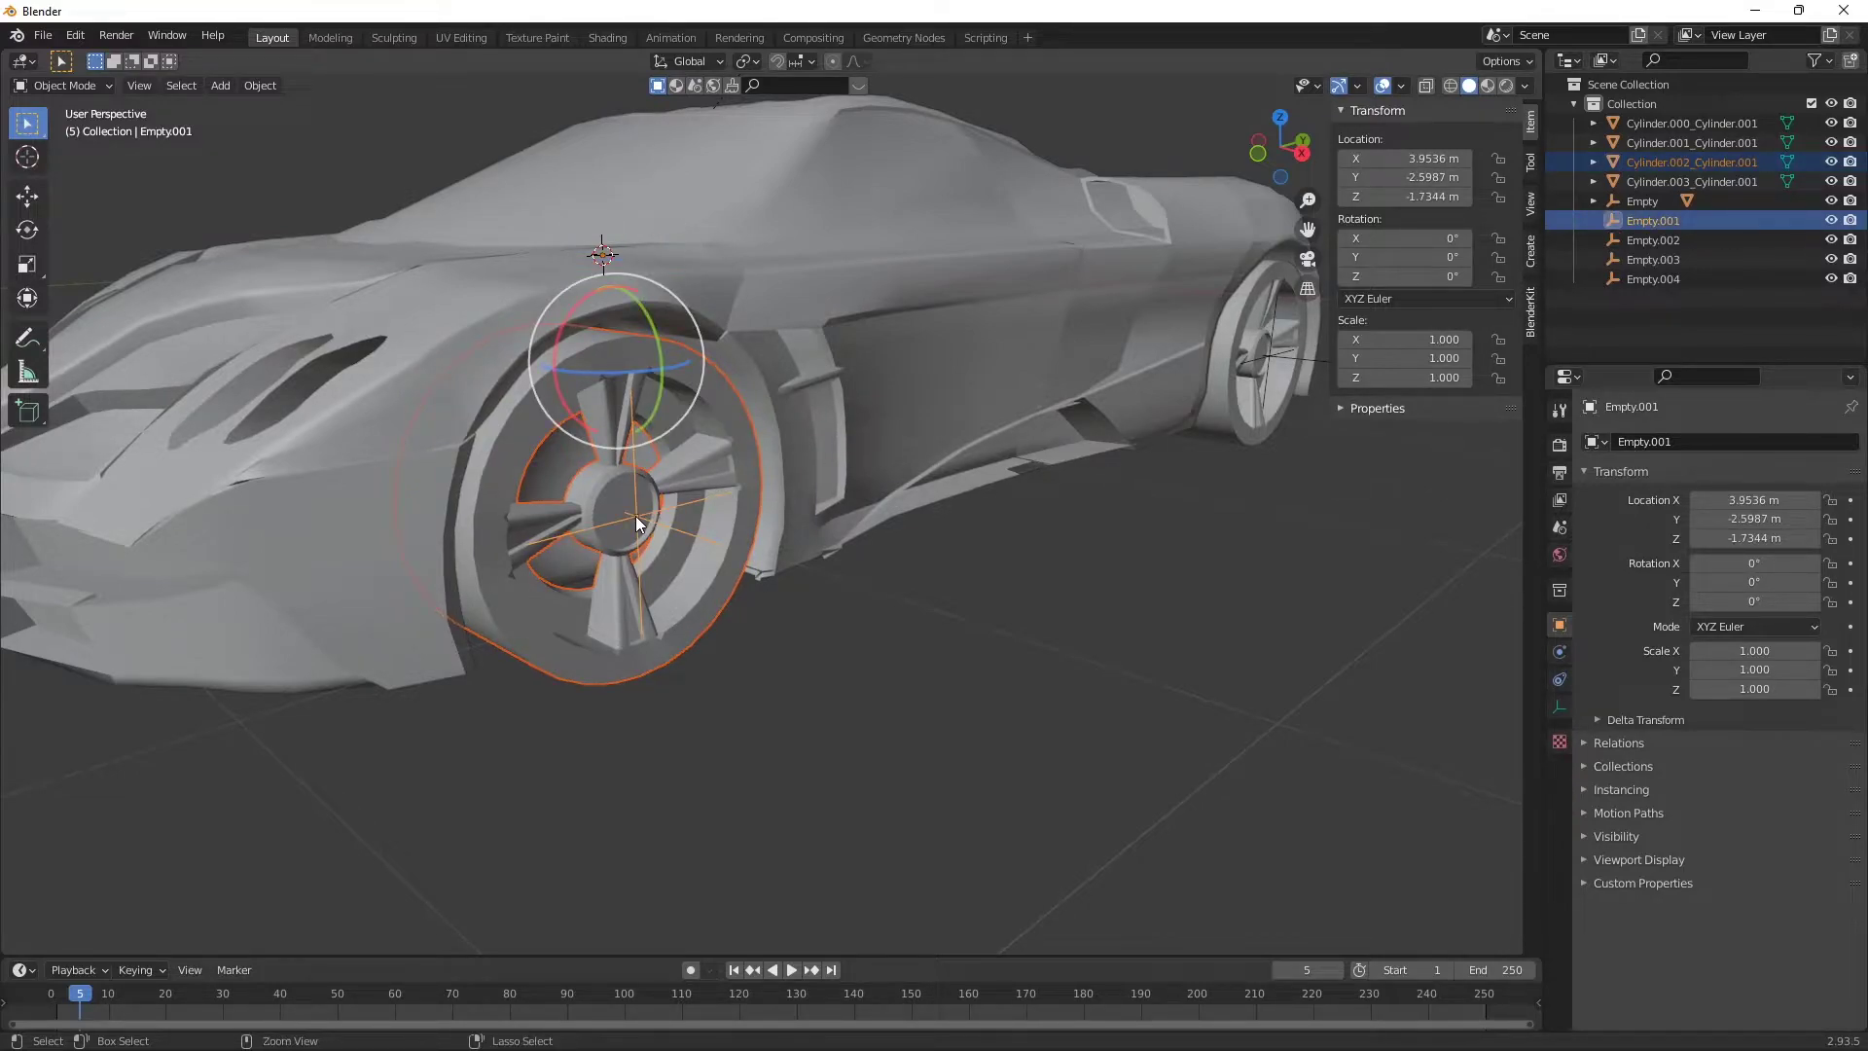
pyautogui.hotkey('ctrl', 'p')
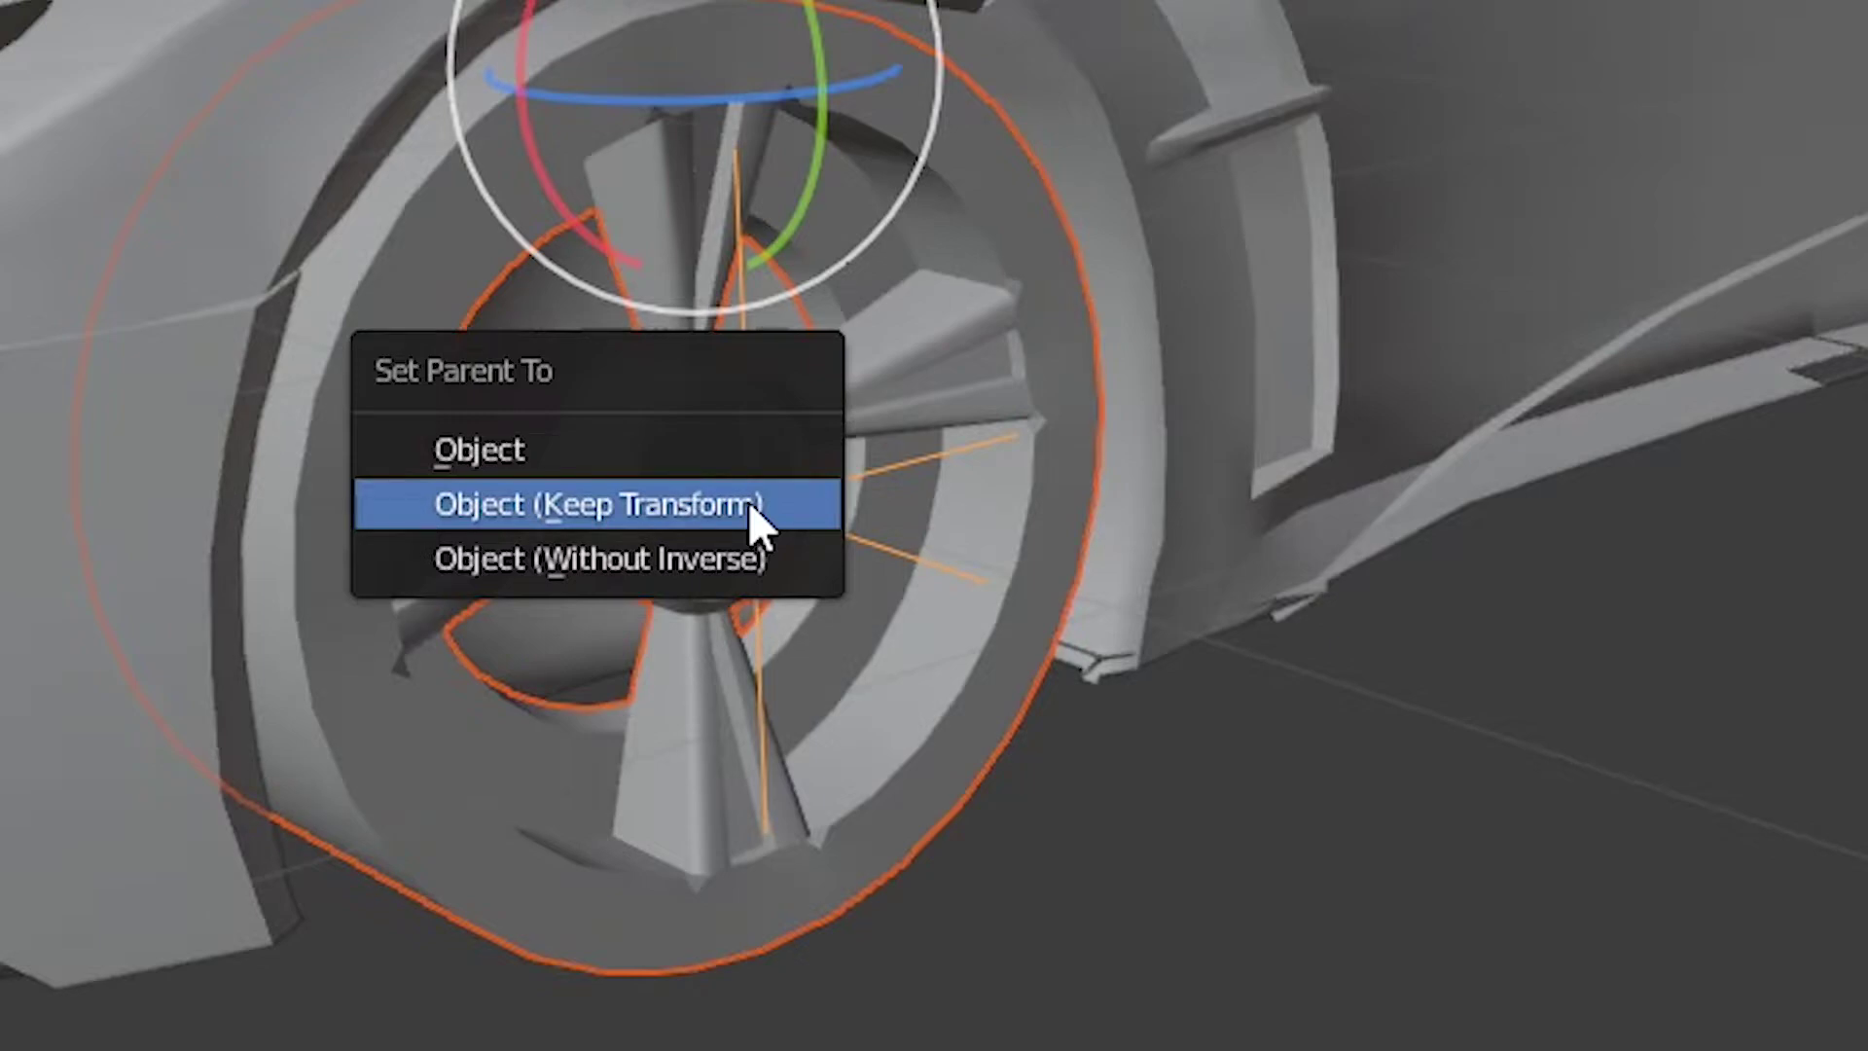
pyautogui.click(749, 500)
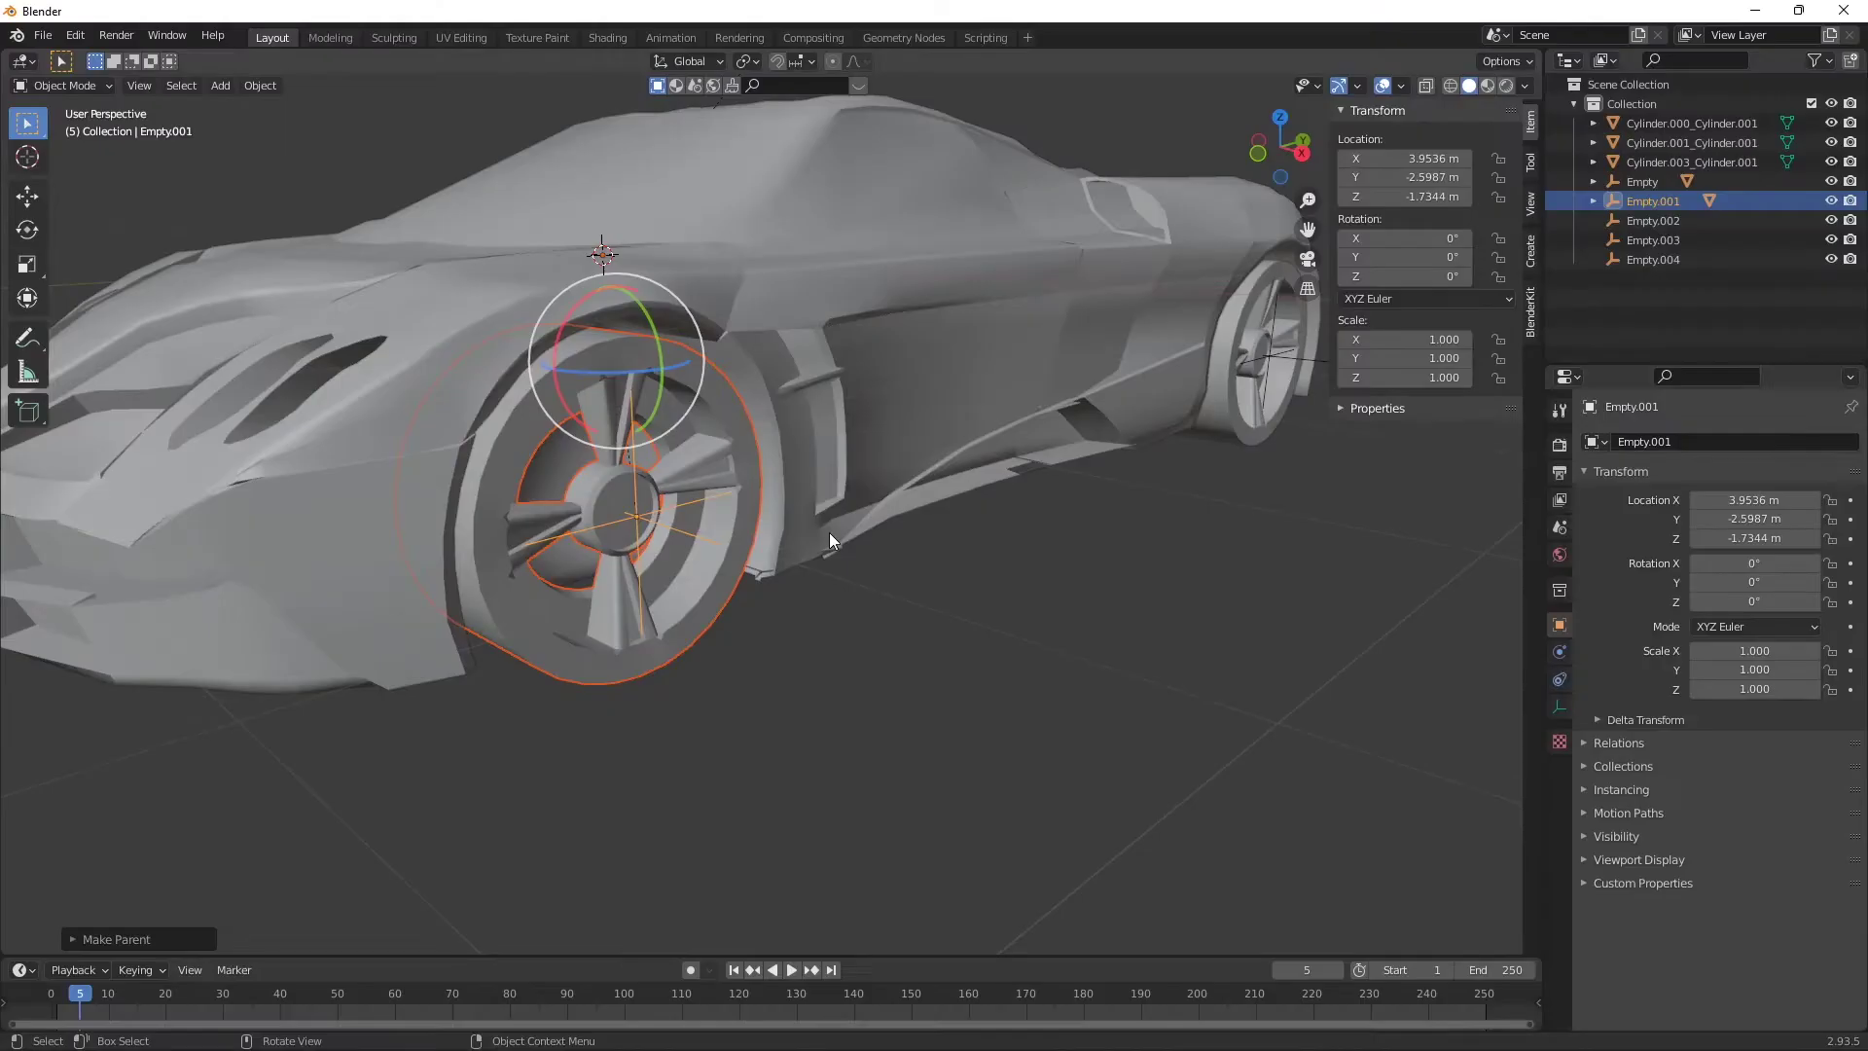
# Parent the rear wheel mesh to Empty.002 with Keep Transform.
pyautogui.hotkey('shift', '`')
pyautogui.press('d')
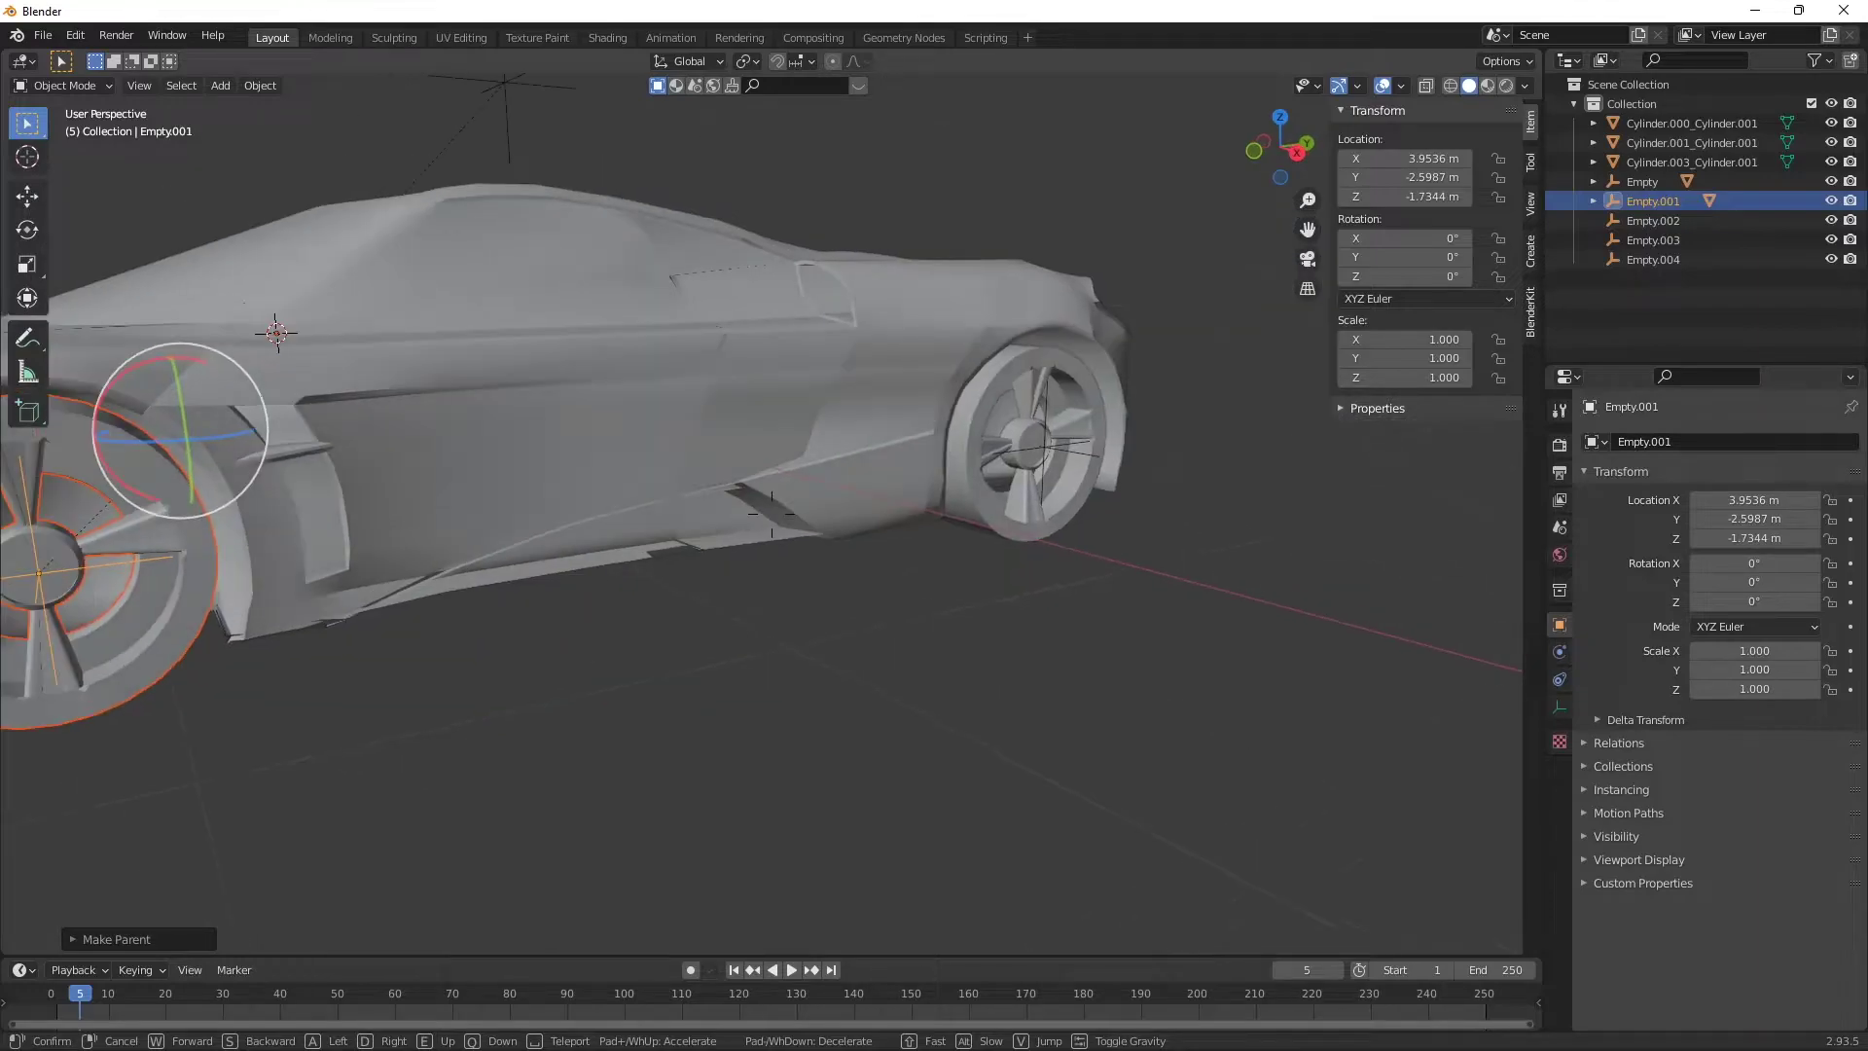
pyautogui.click(771, 513)
pyautogui.click(948, 502)
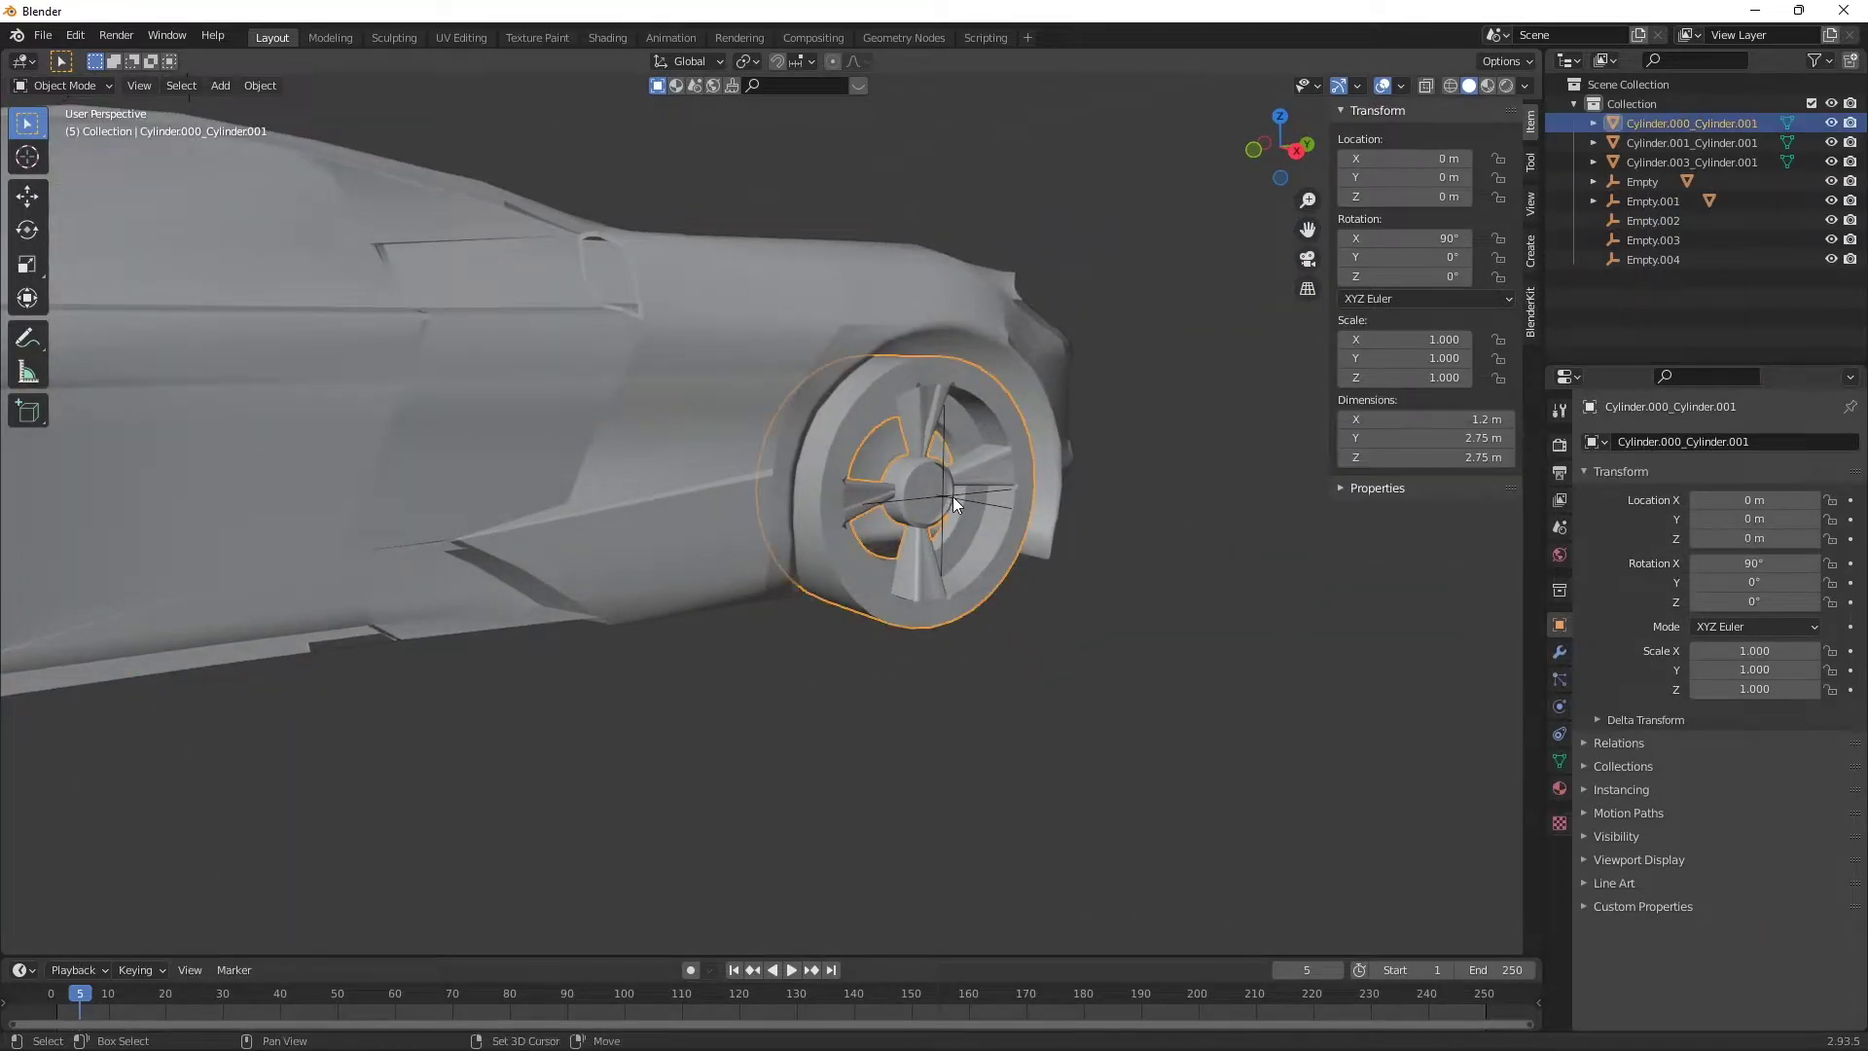
pyautogui.hotkey('ctrl', 'p')
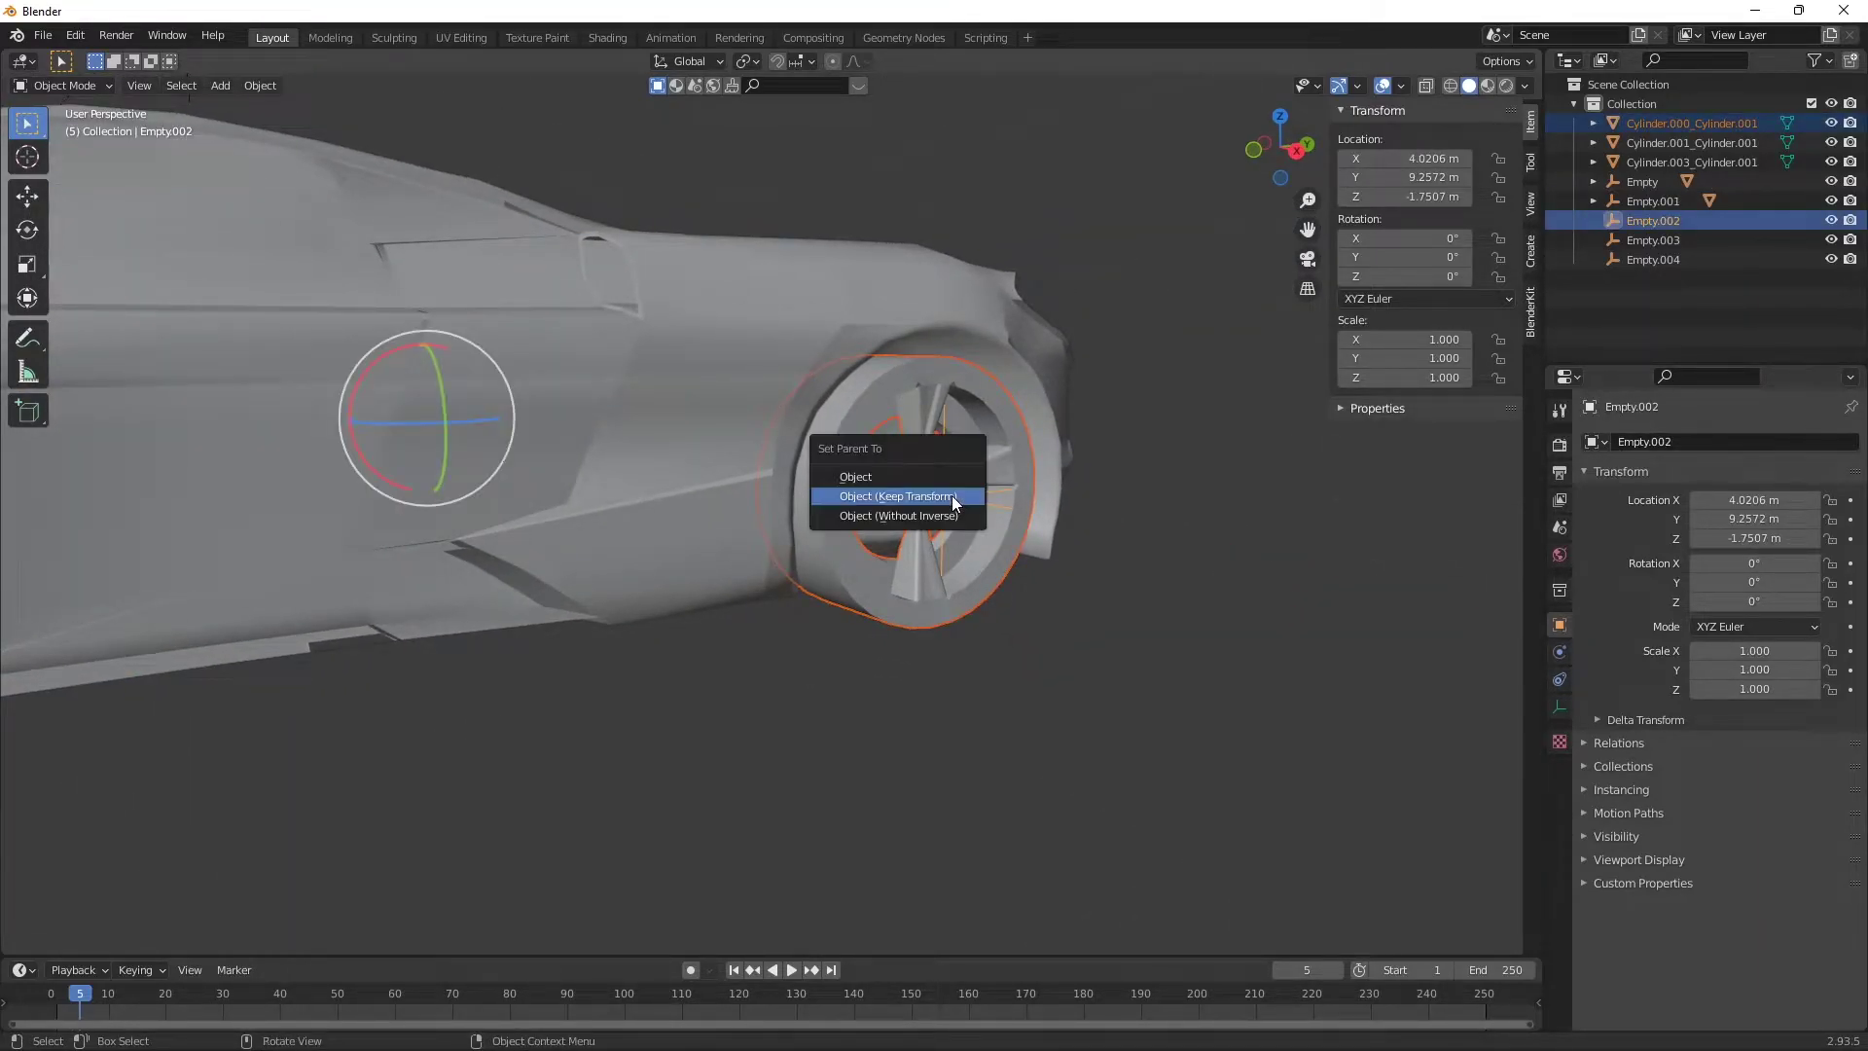
pyautogui.click(952, 494)
# Parent the next wheel mesh to Empty.003 with Keep Transform.
pyautogui.hotkey('shift', '`')
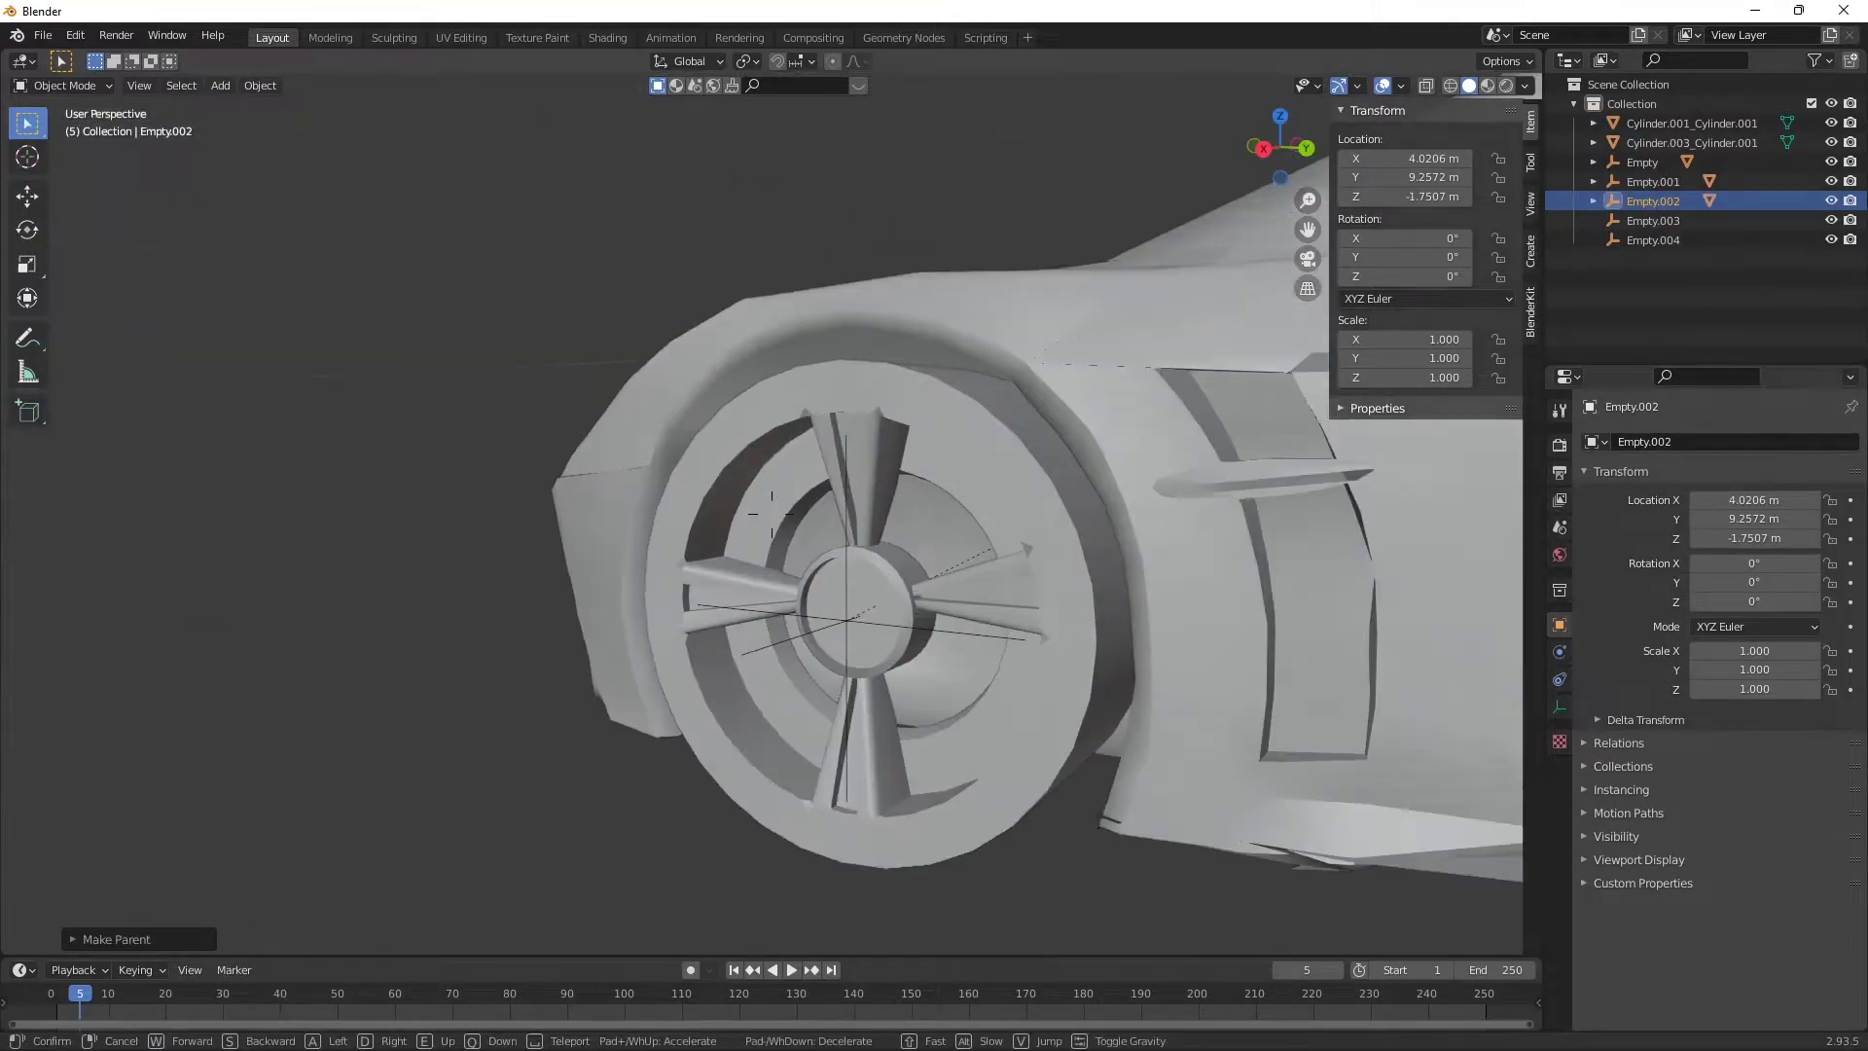
pyautogui.click(797, 555)
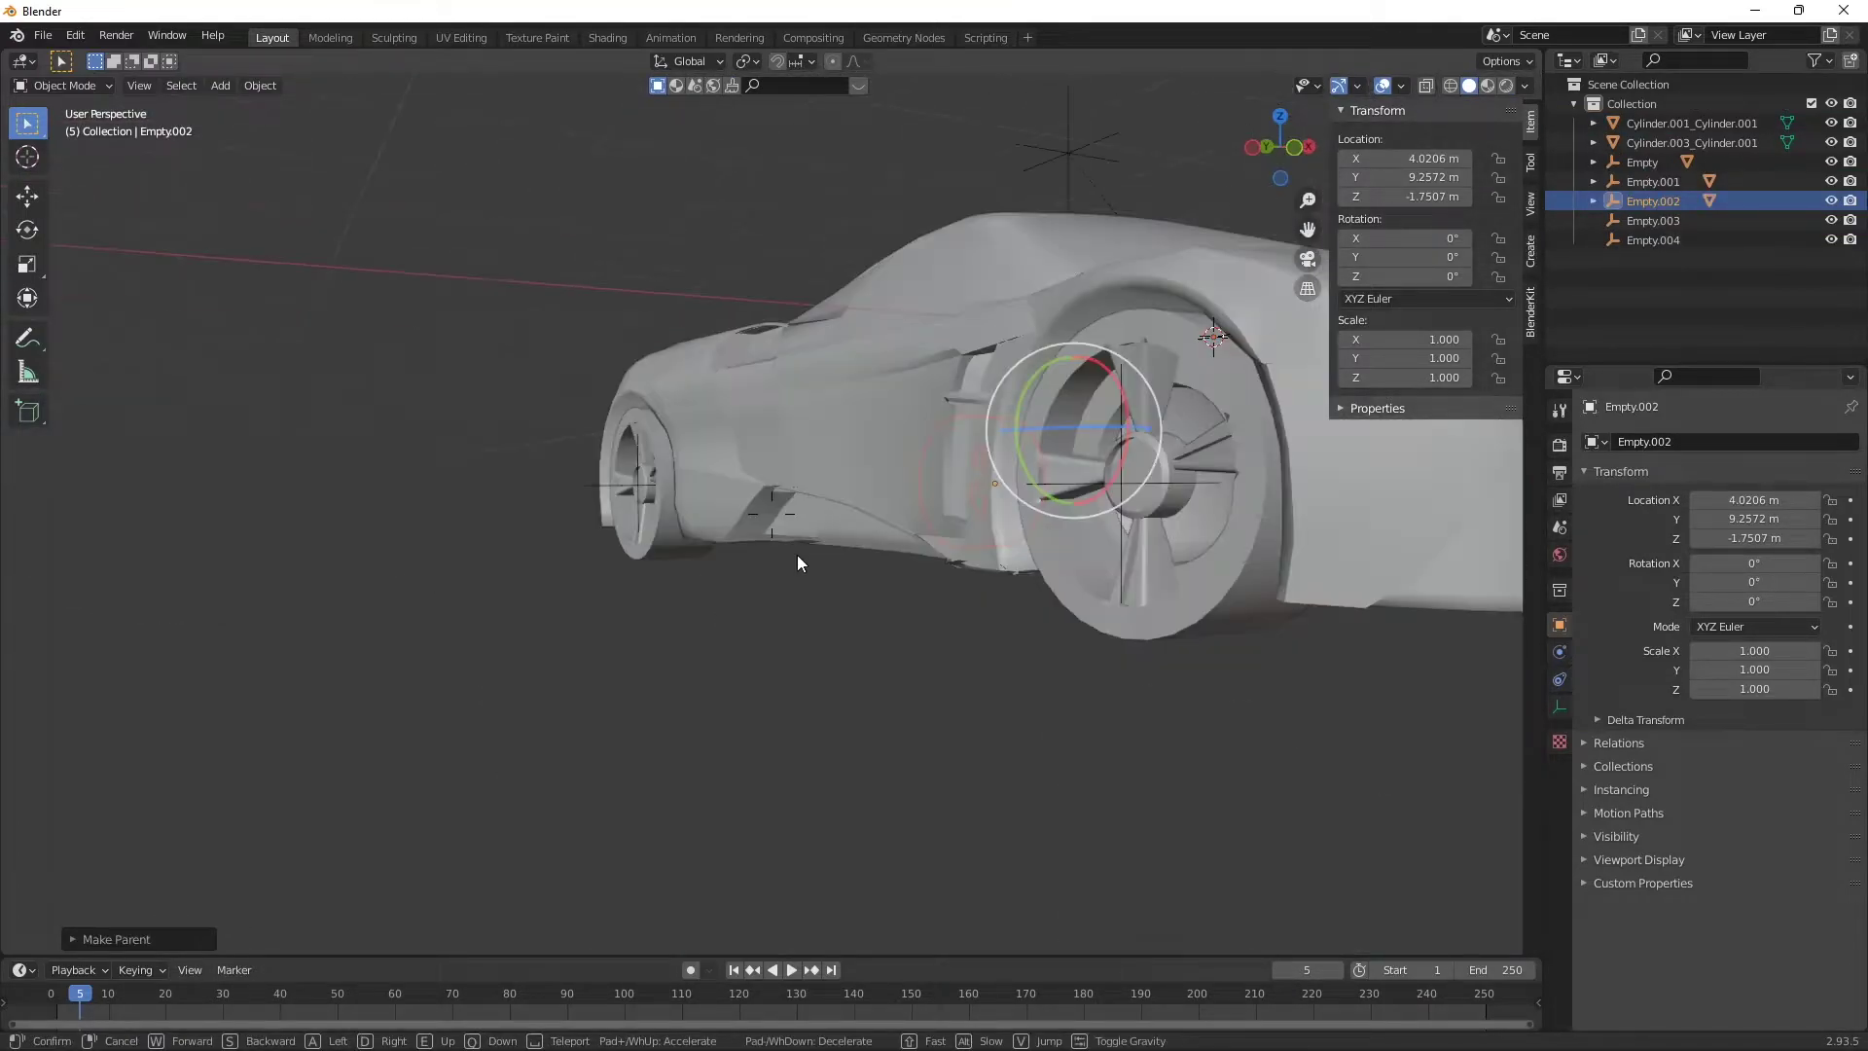
pyautogui.click(817, 555)
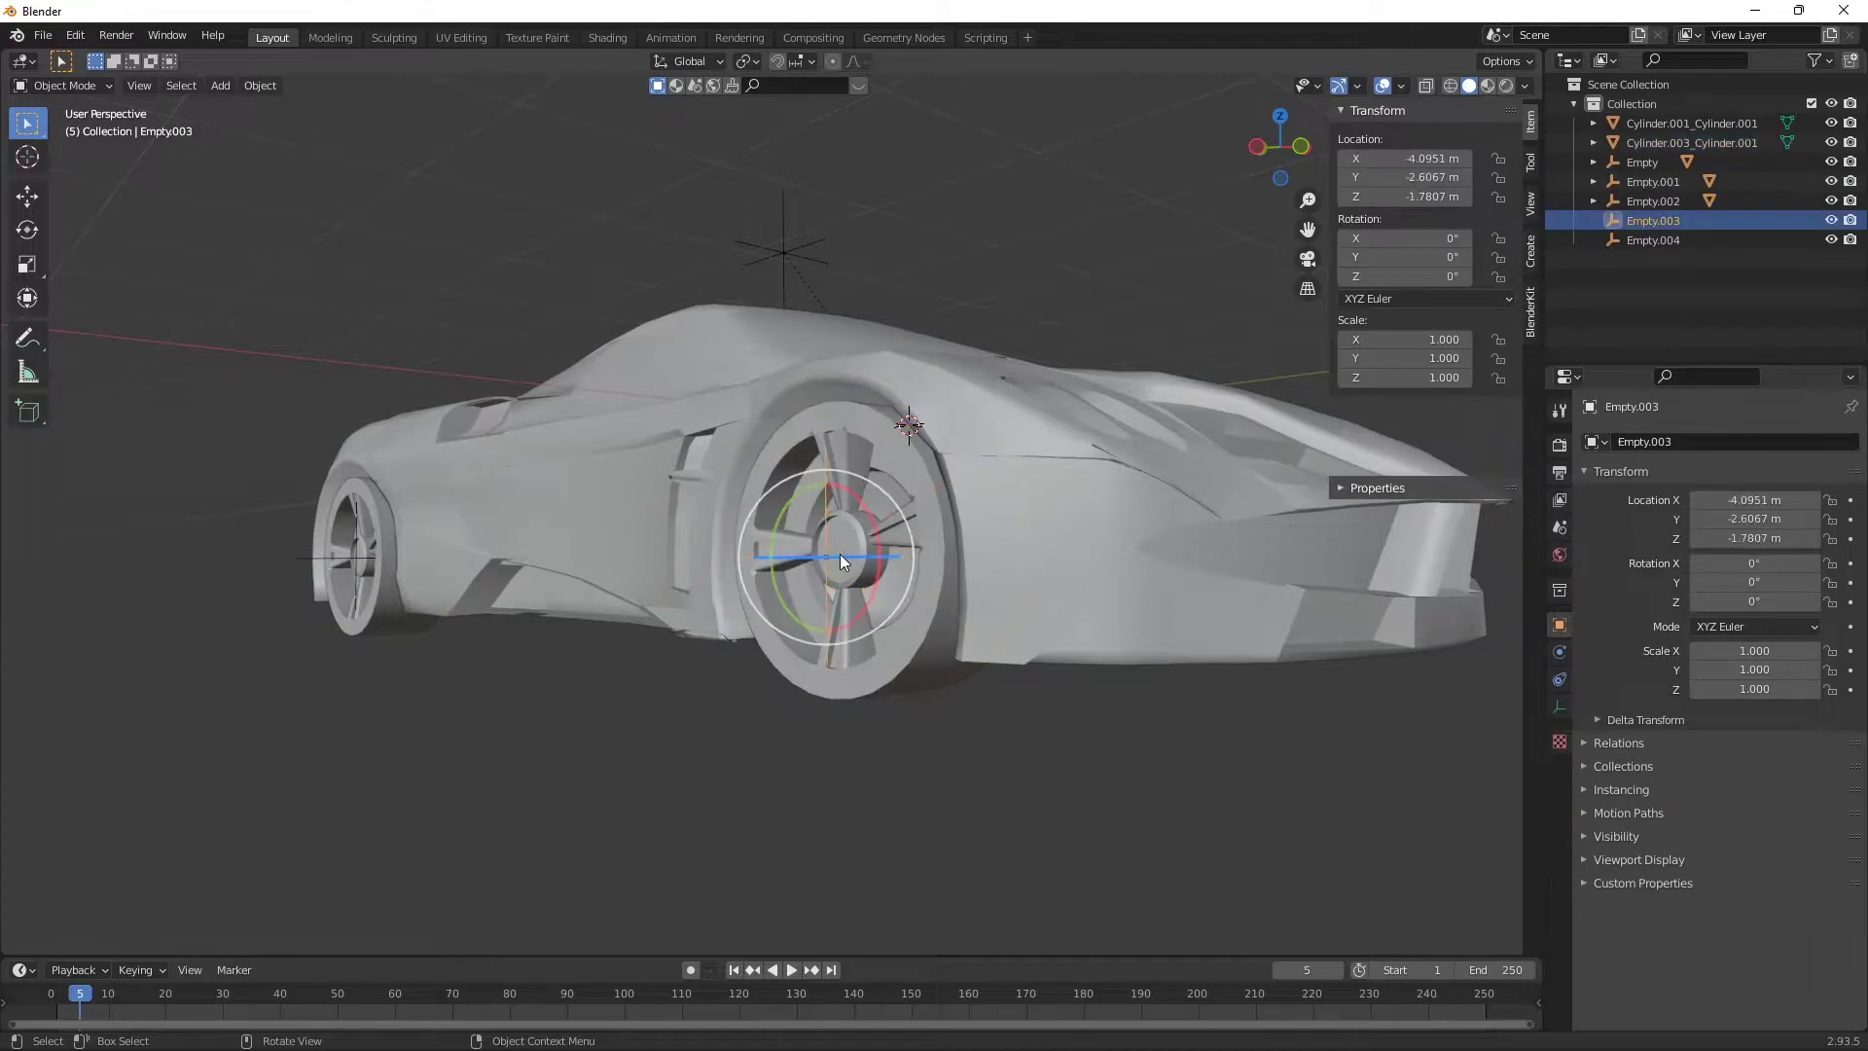
pyautogui.keyDown('shift'); pyautogui.click(832, 556); pyautogui.keyUp('shift')
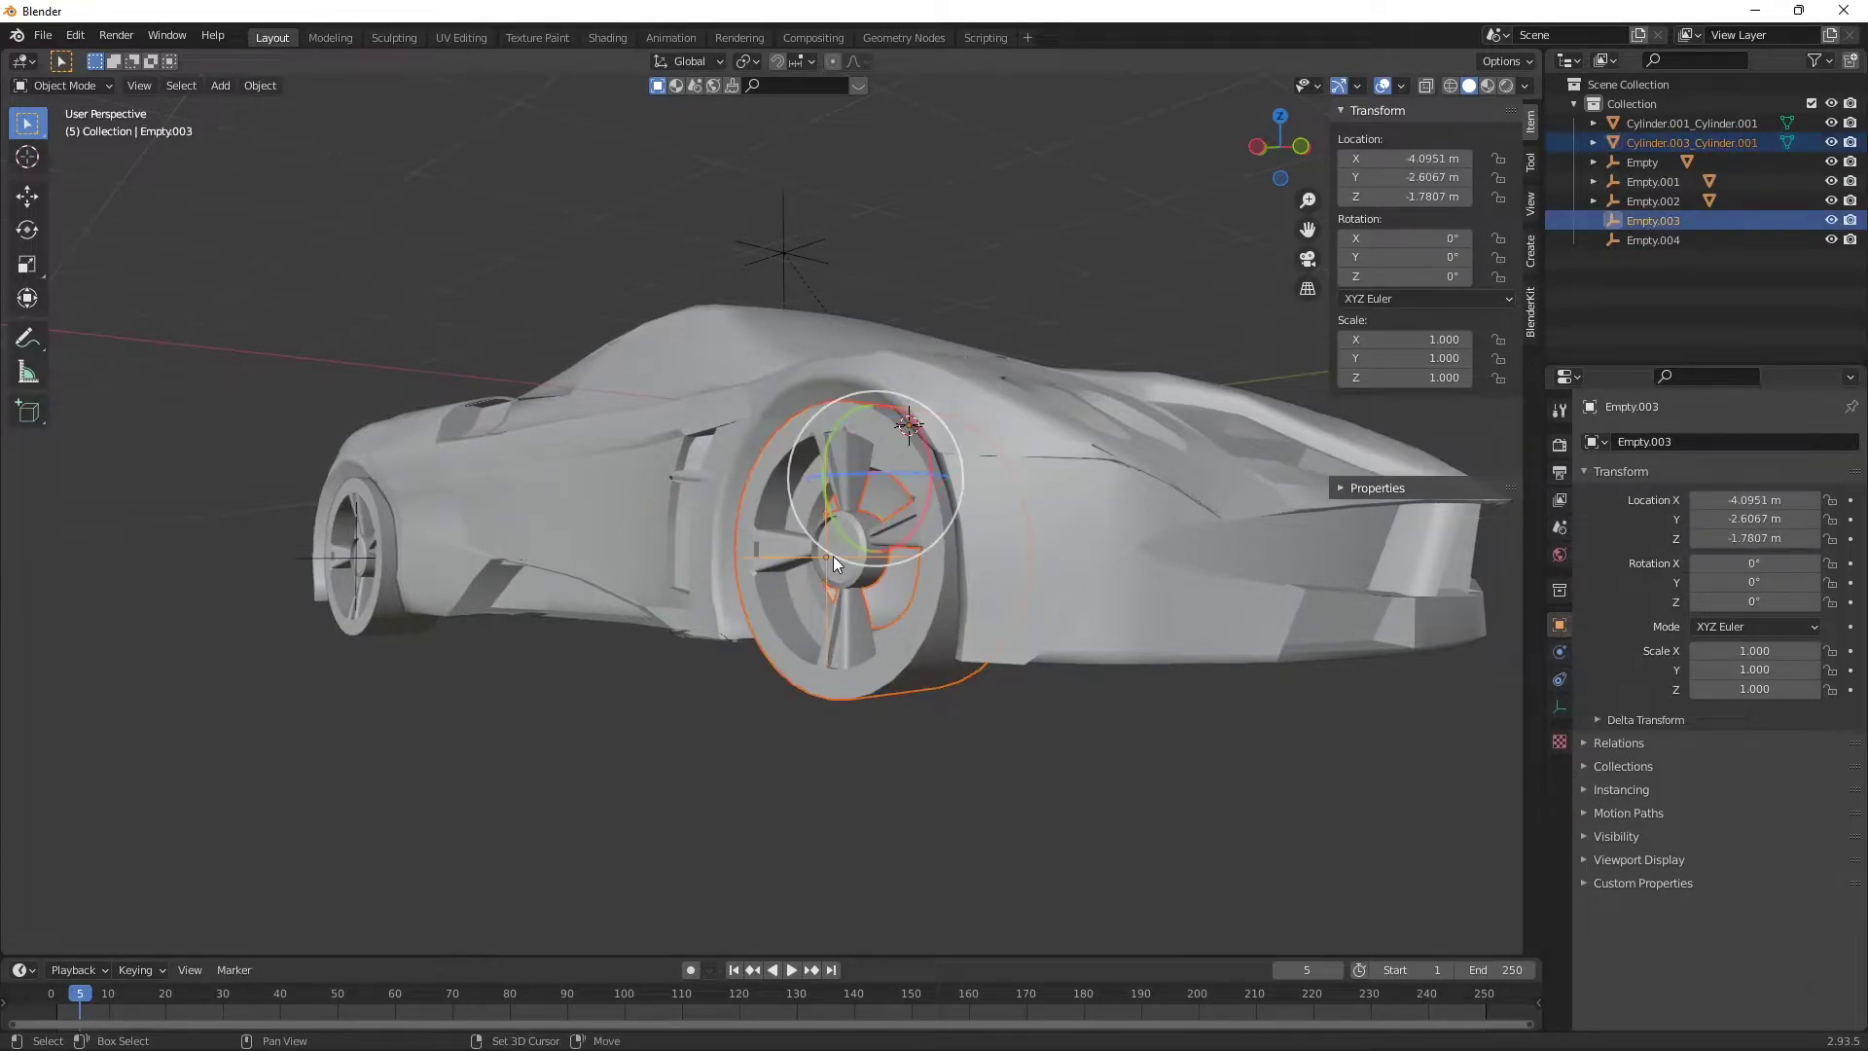
pyautogui.hotkey('ctrl', 'p')
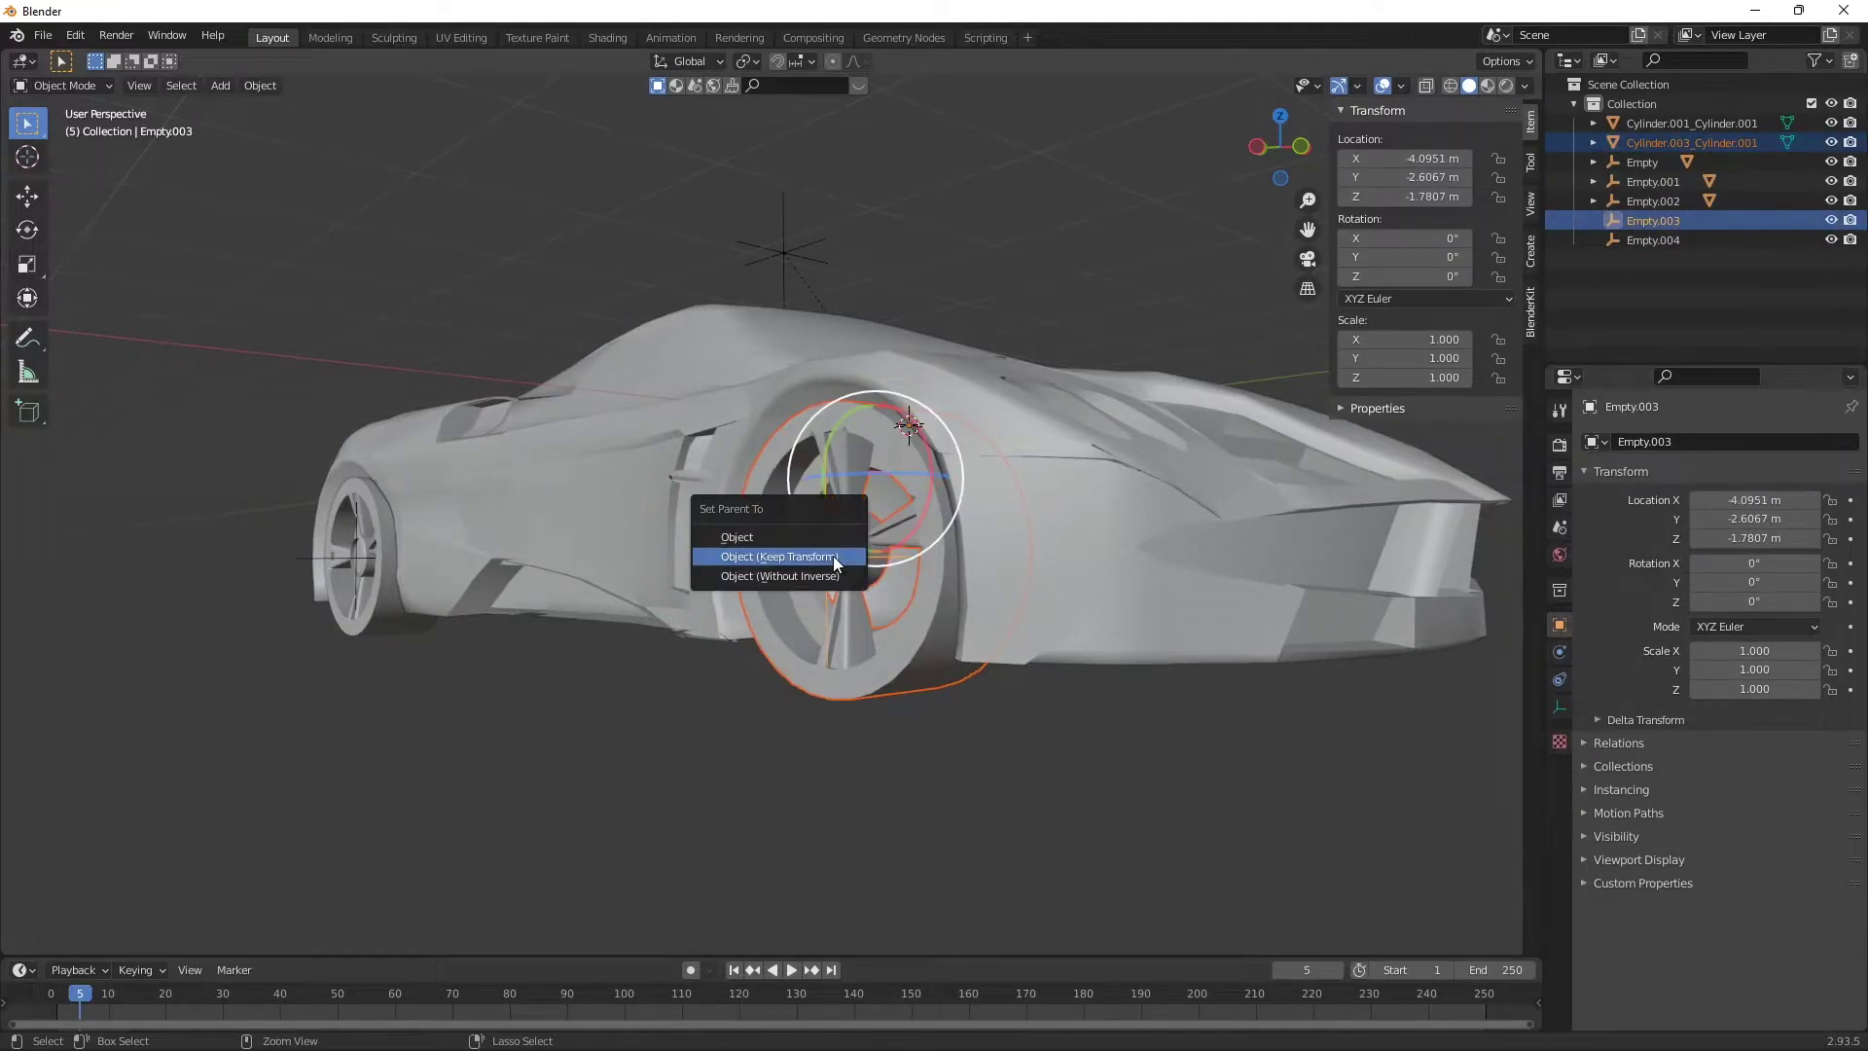
pyautogui.click(833, 557)
# Select the last wheel mesh with Empty.004 as the active object.
pyautogui.hotkey('shift', '`')
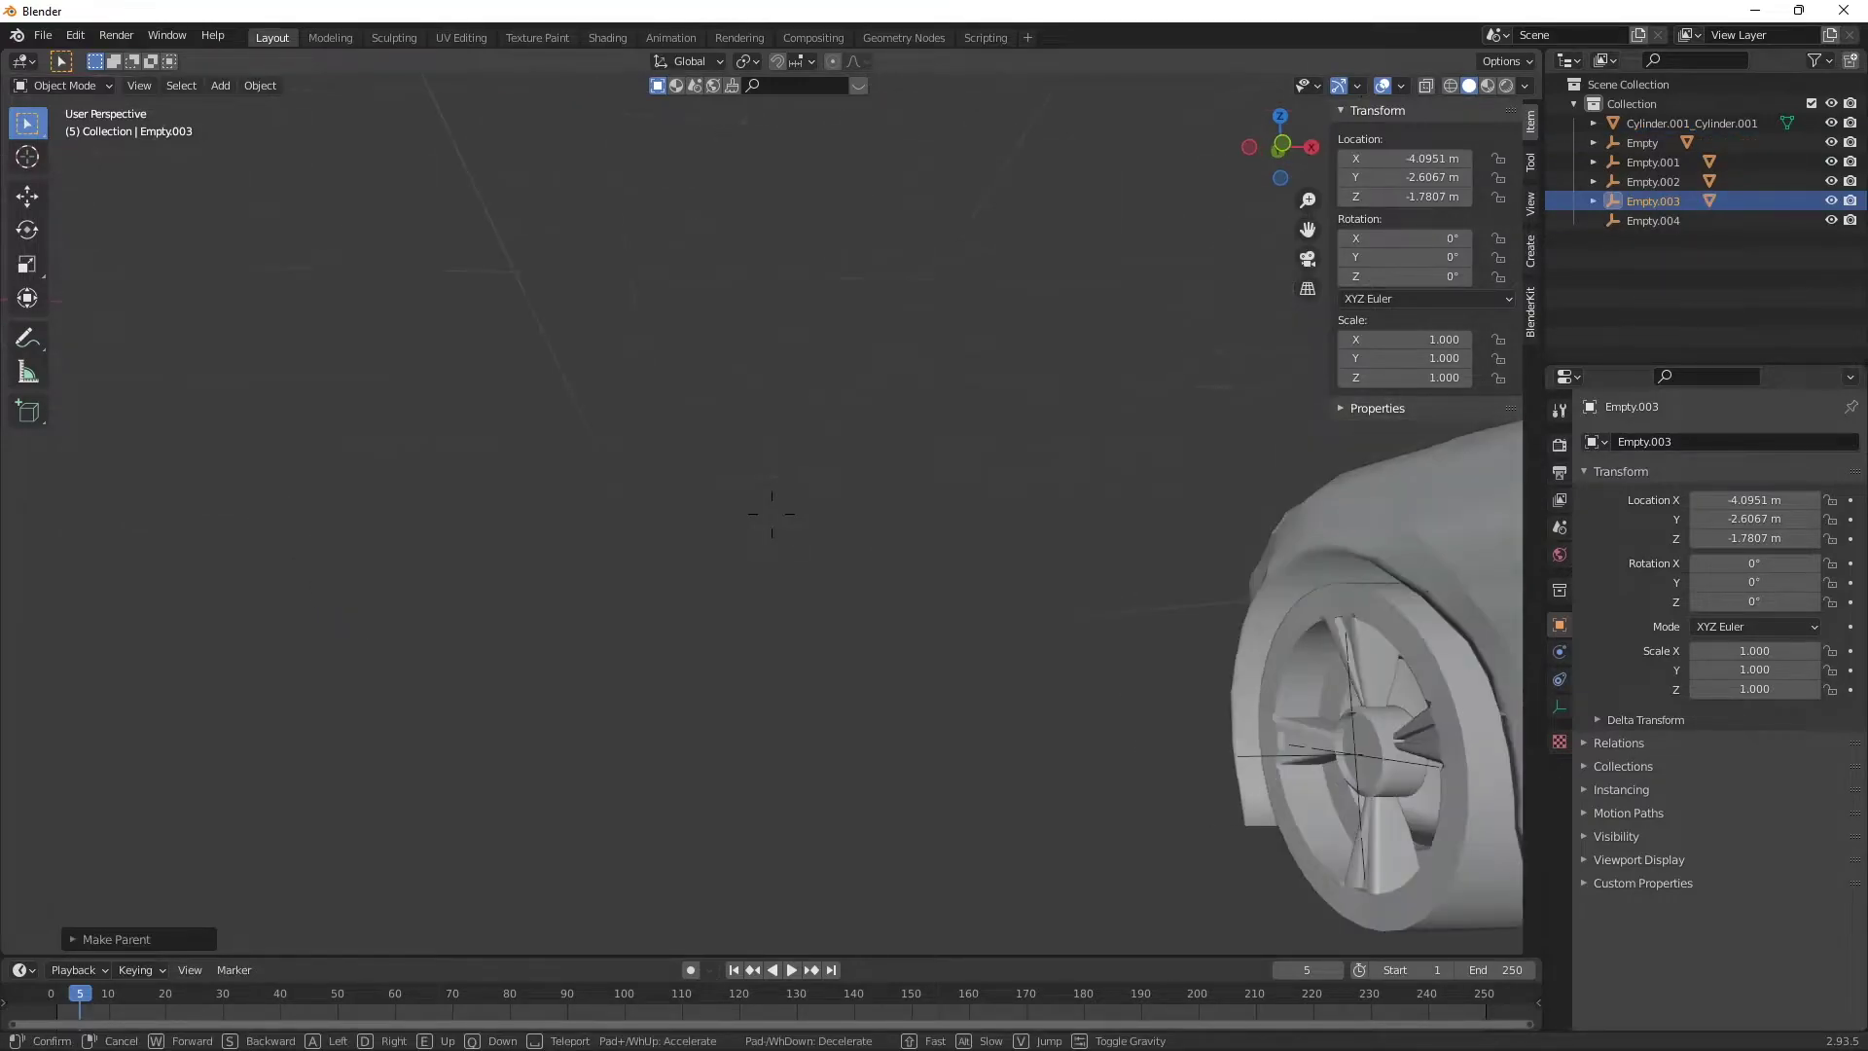
pyautogui.press('s')
pyautogui.click(854, 576)
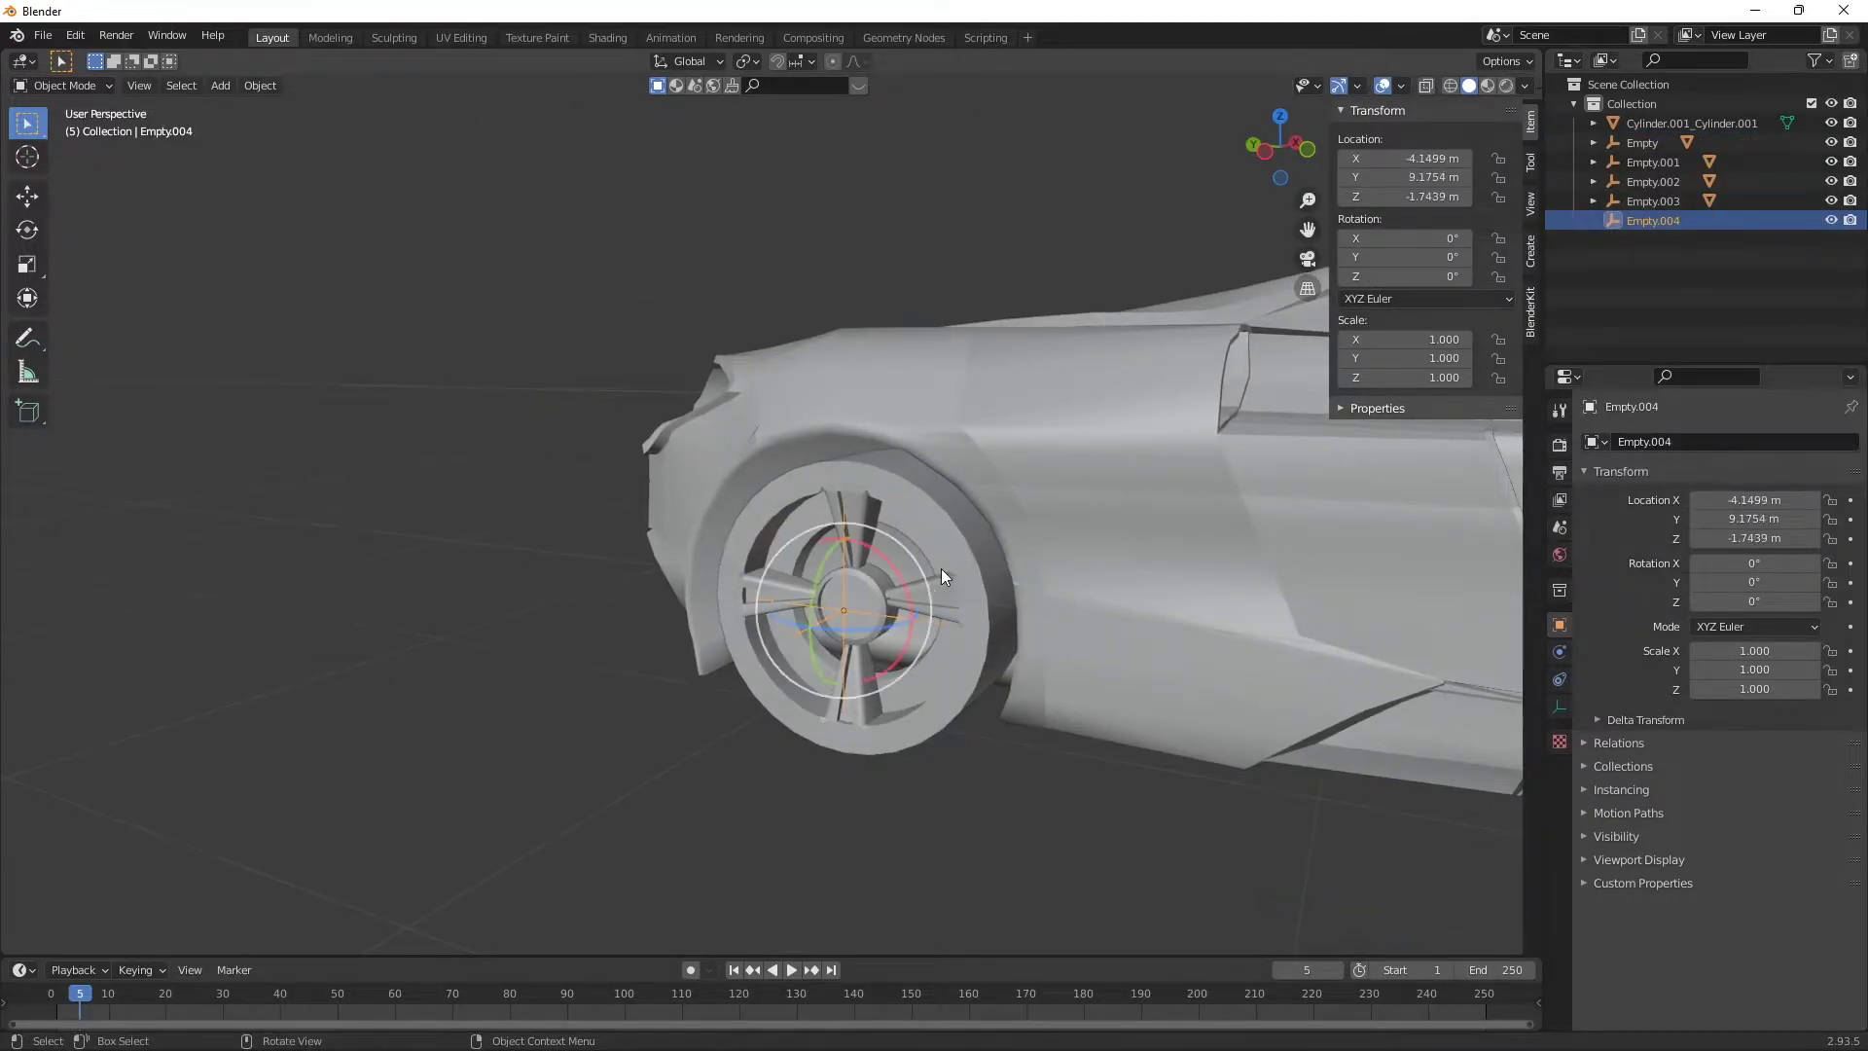
pyautogui.click(860, 623)
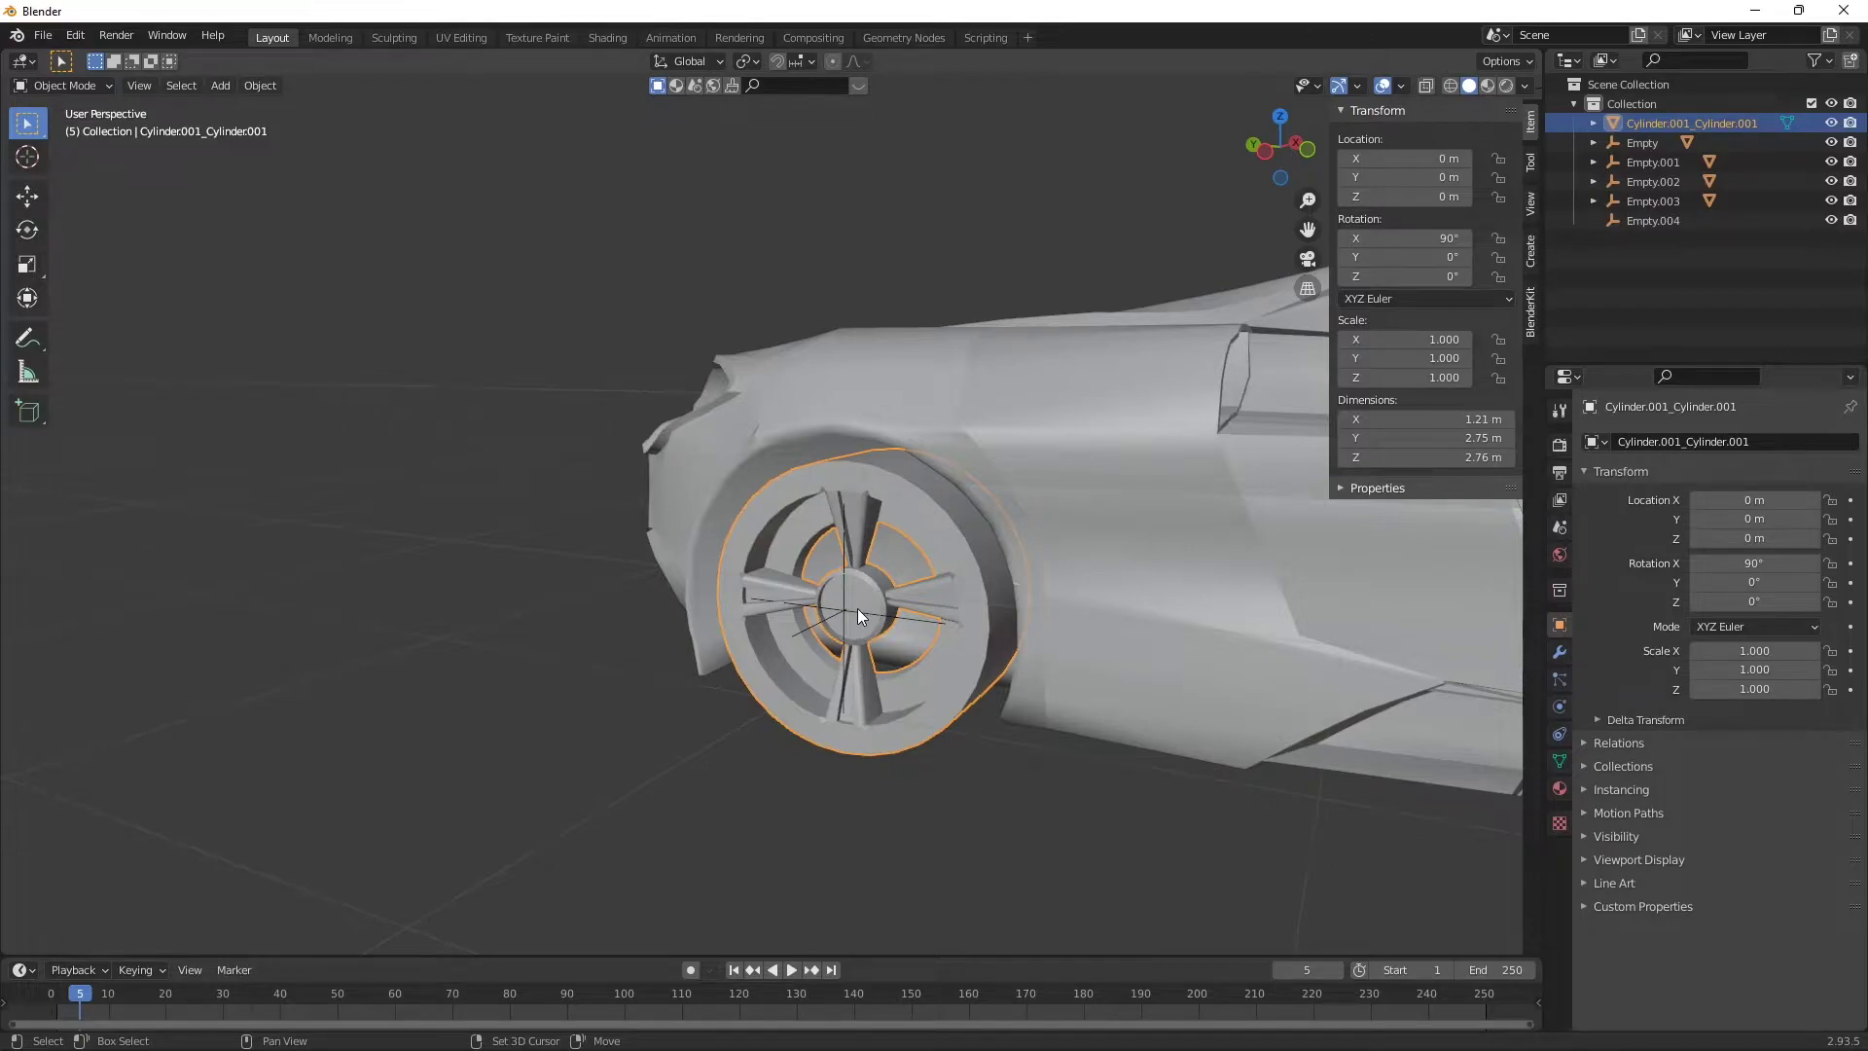
pyautogui.keyDown('shift'); pyautogui.click(856, 609); pyautogui.keyUp('shift')
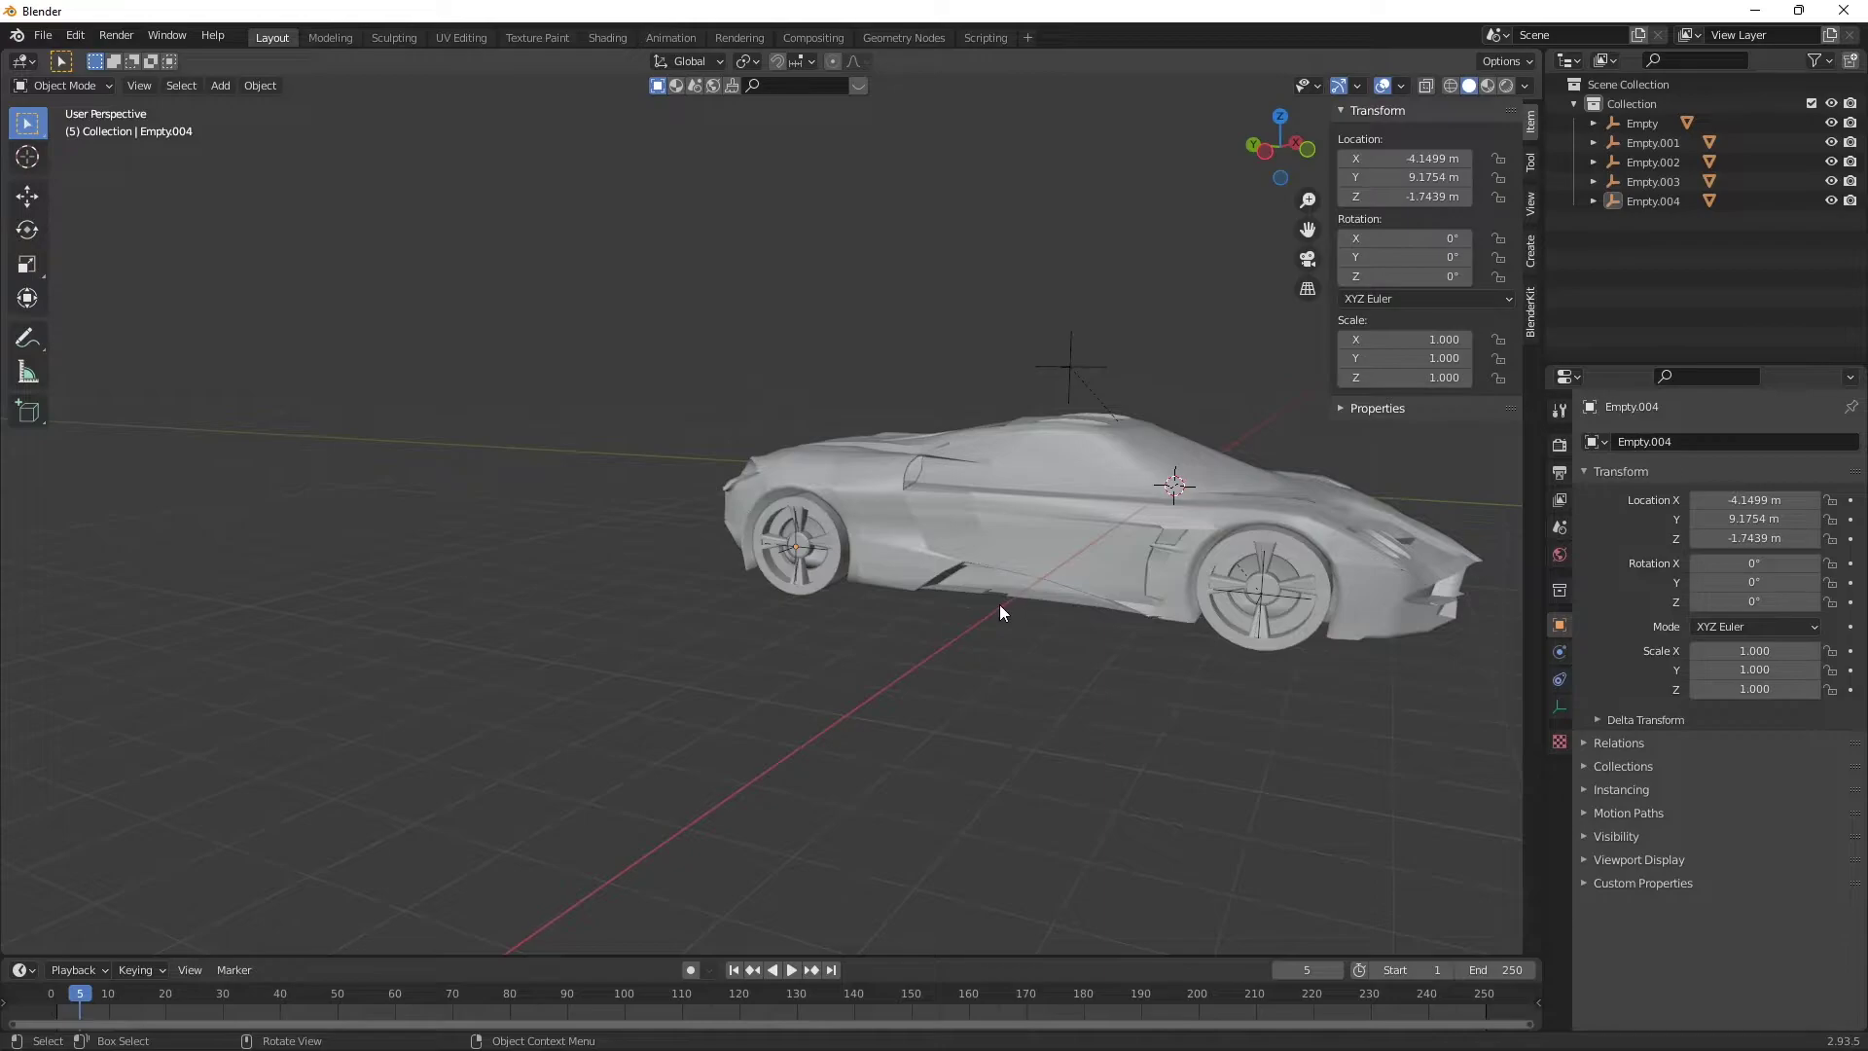
# Turn on snapping and select the wheel empties Empty.003 and Empty.004.
pyautogui.hotkey('shift', 'Tab')
pyautogui.hotkey('shift', '`')
pyautogui.press('w')
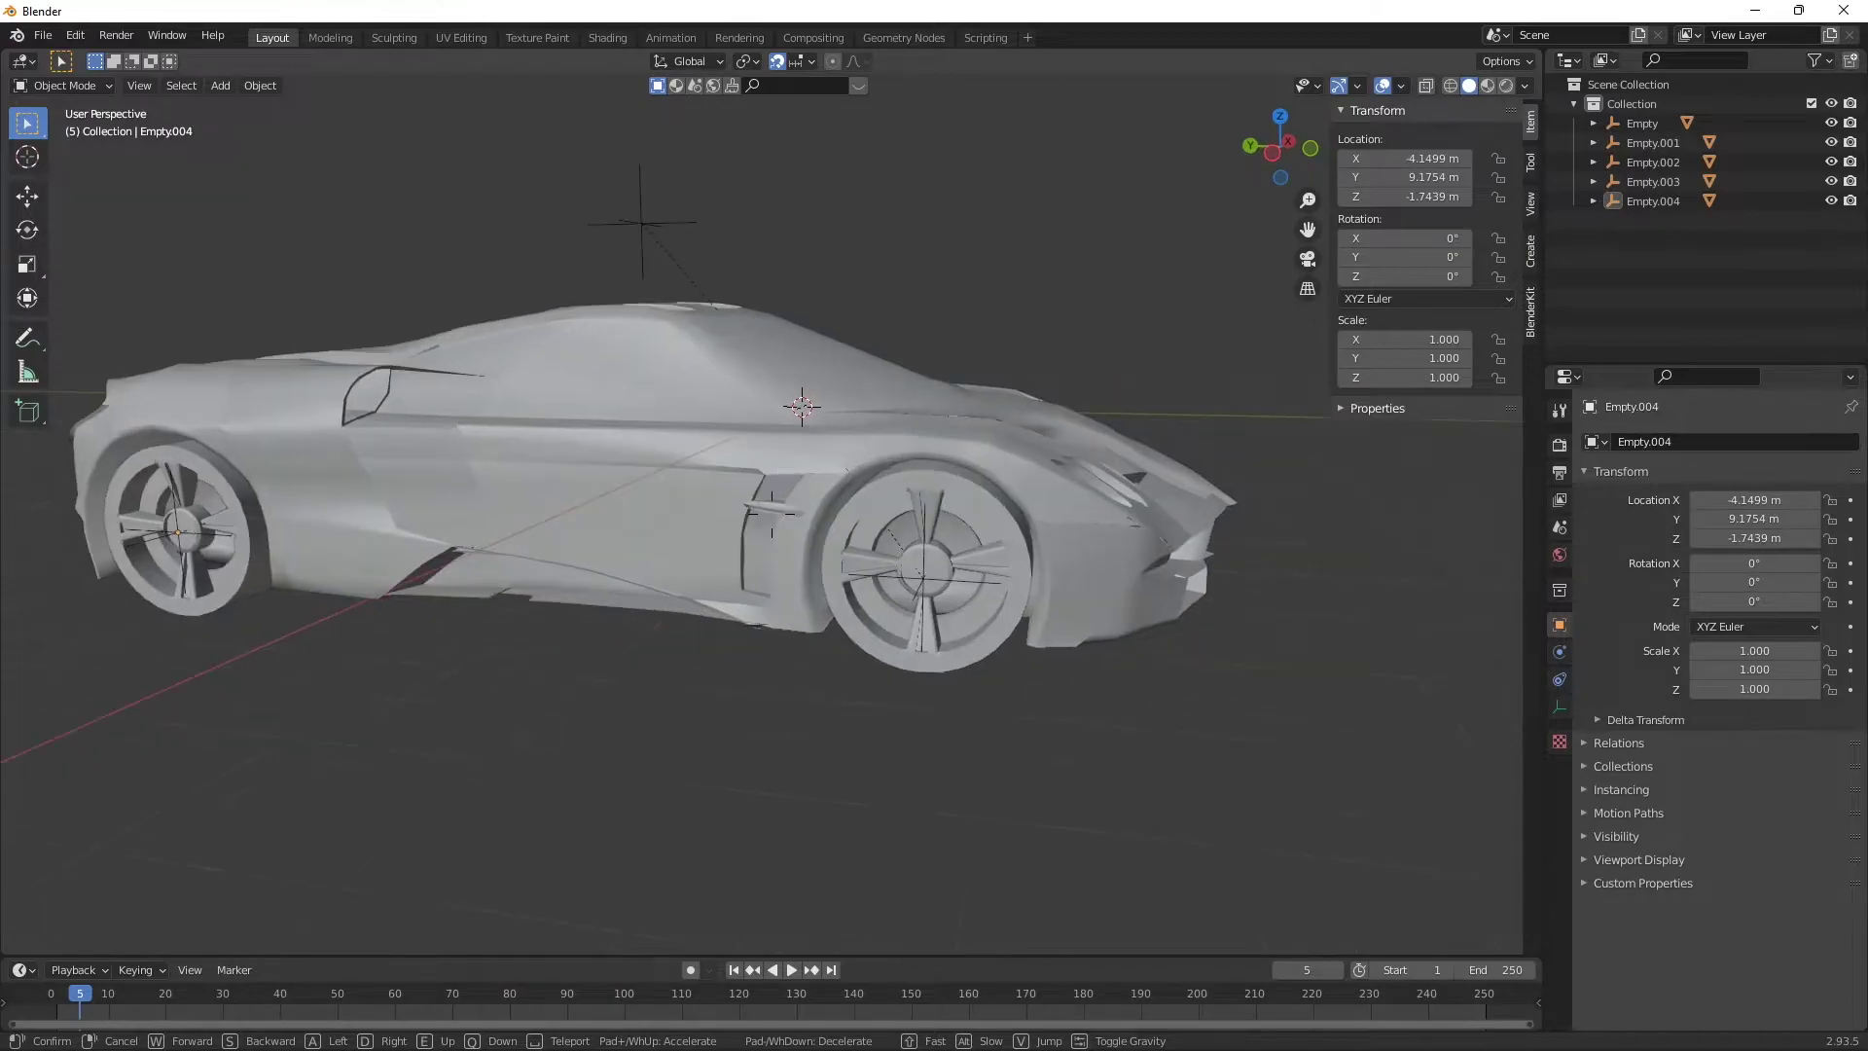
pyautogui.click(931, 603)
pyautogui.click(948, 576)
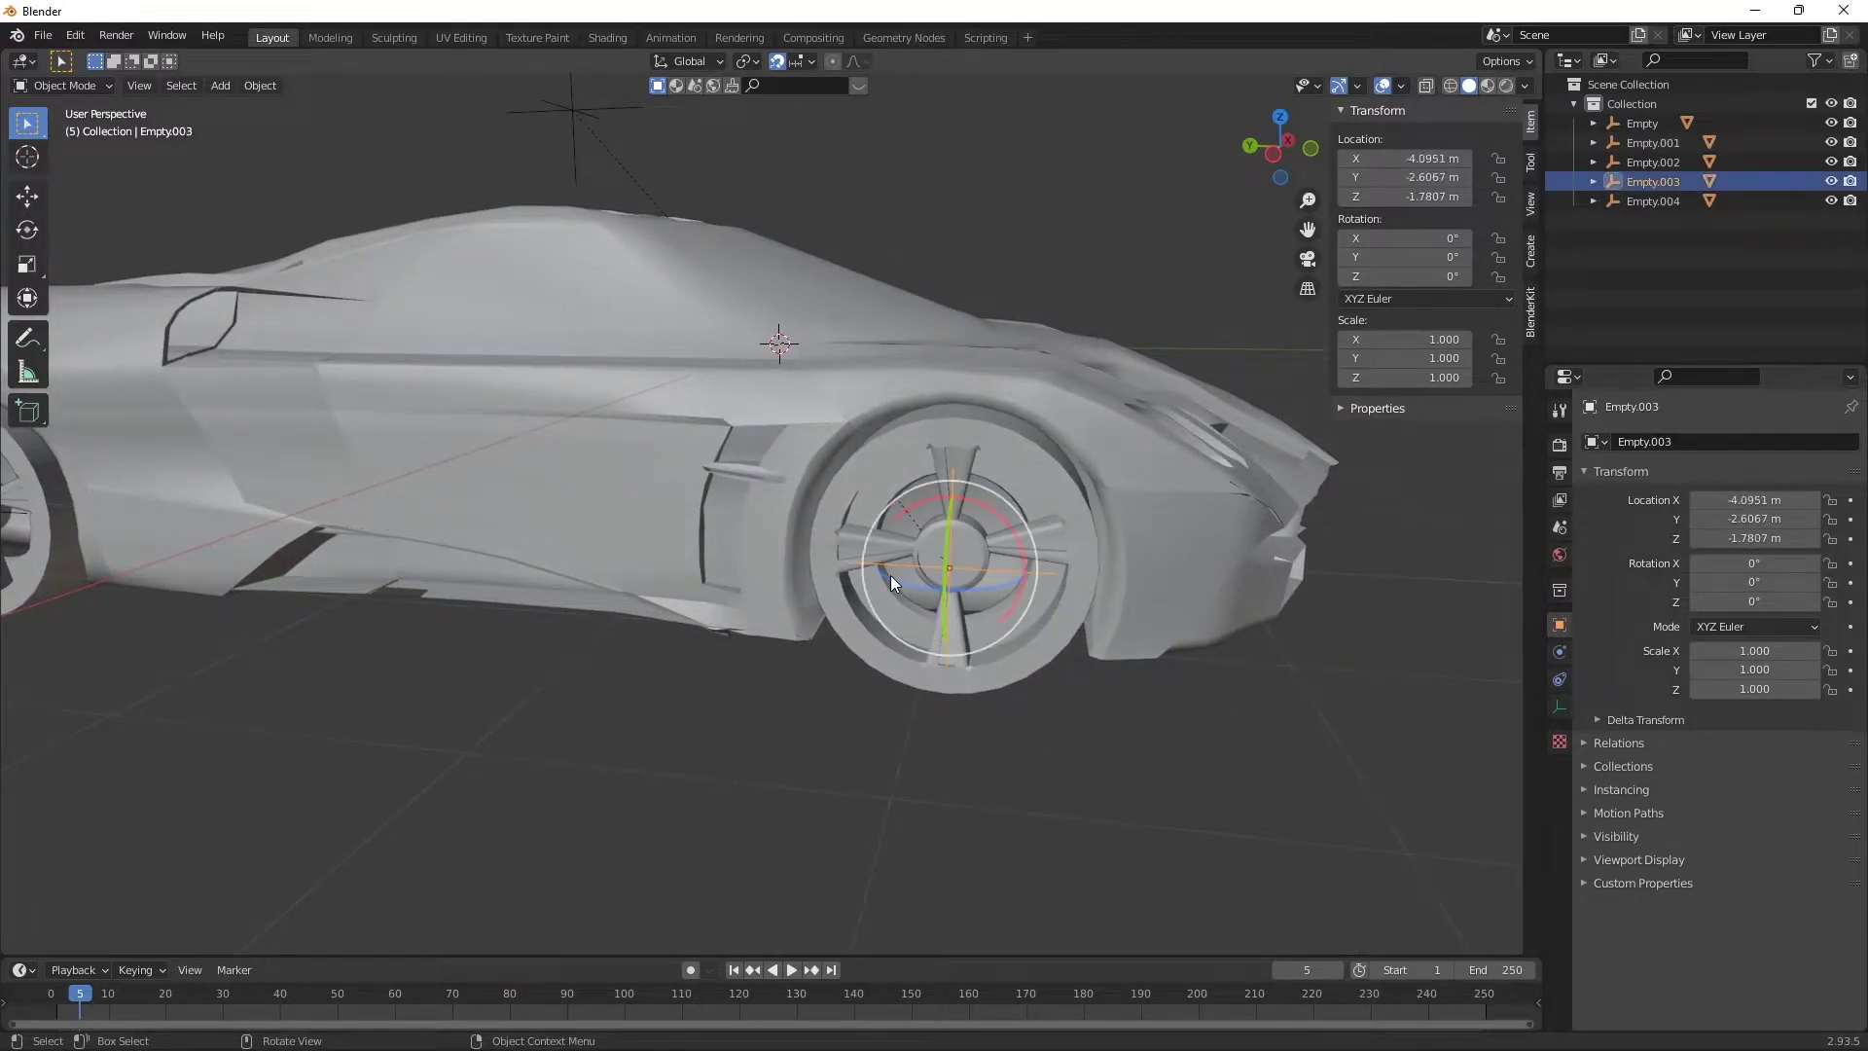
pyautogui.moveTo(890, 575); pyautogui.dragTo(500, 517, button='middle')
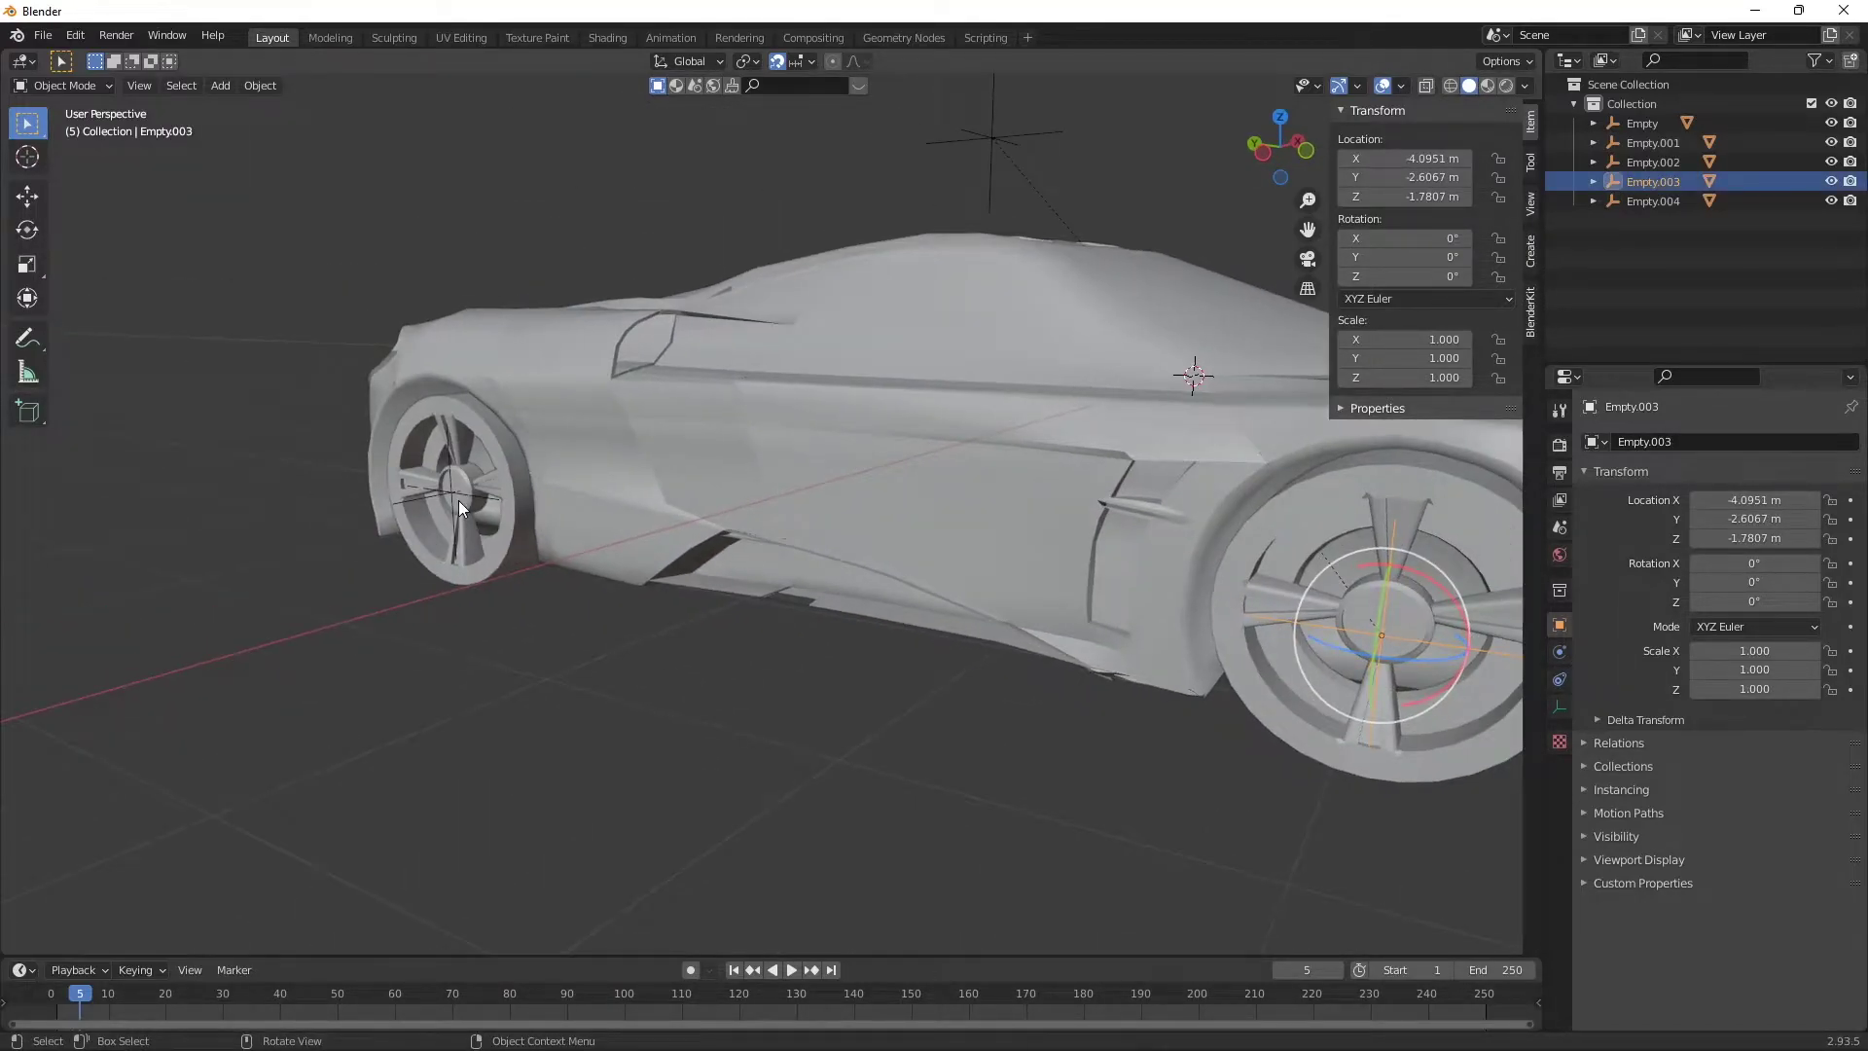
pyautogui.keyDown('shift'); pyautogui.click(451, 491); pyautogui.keyUp('shift')
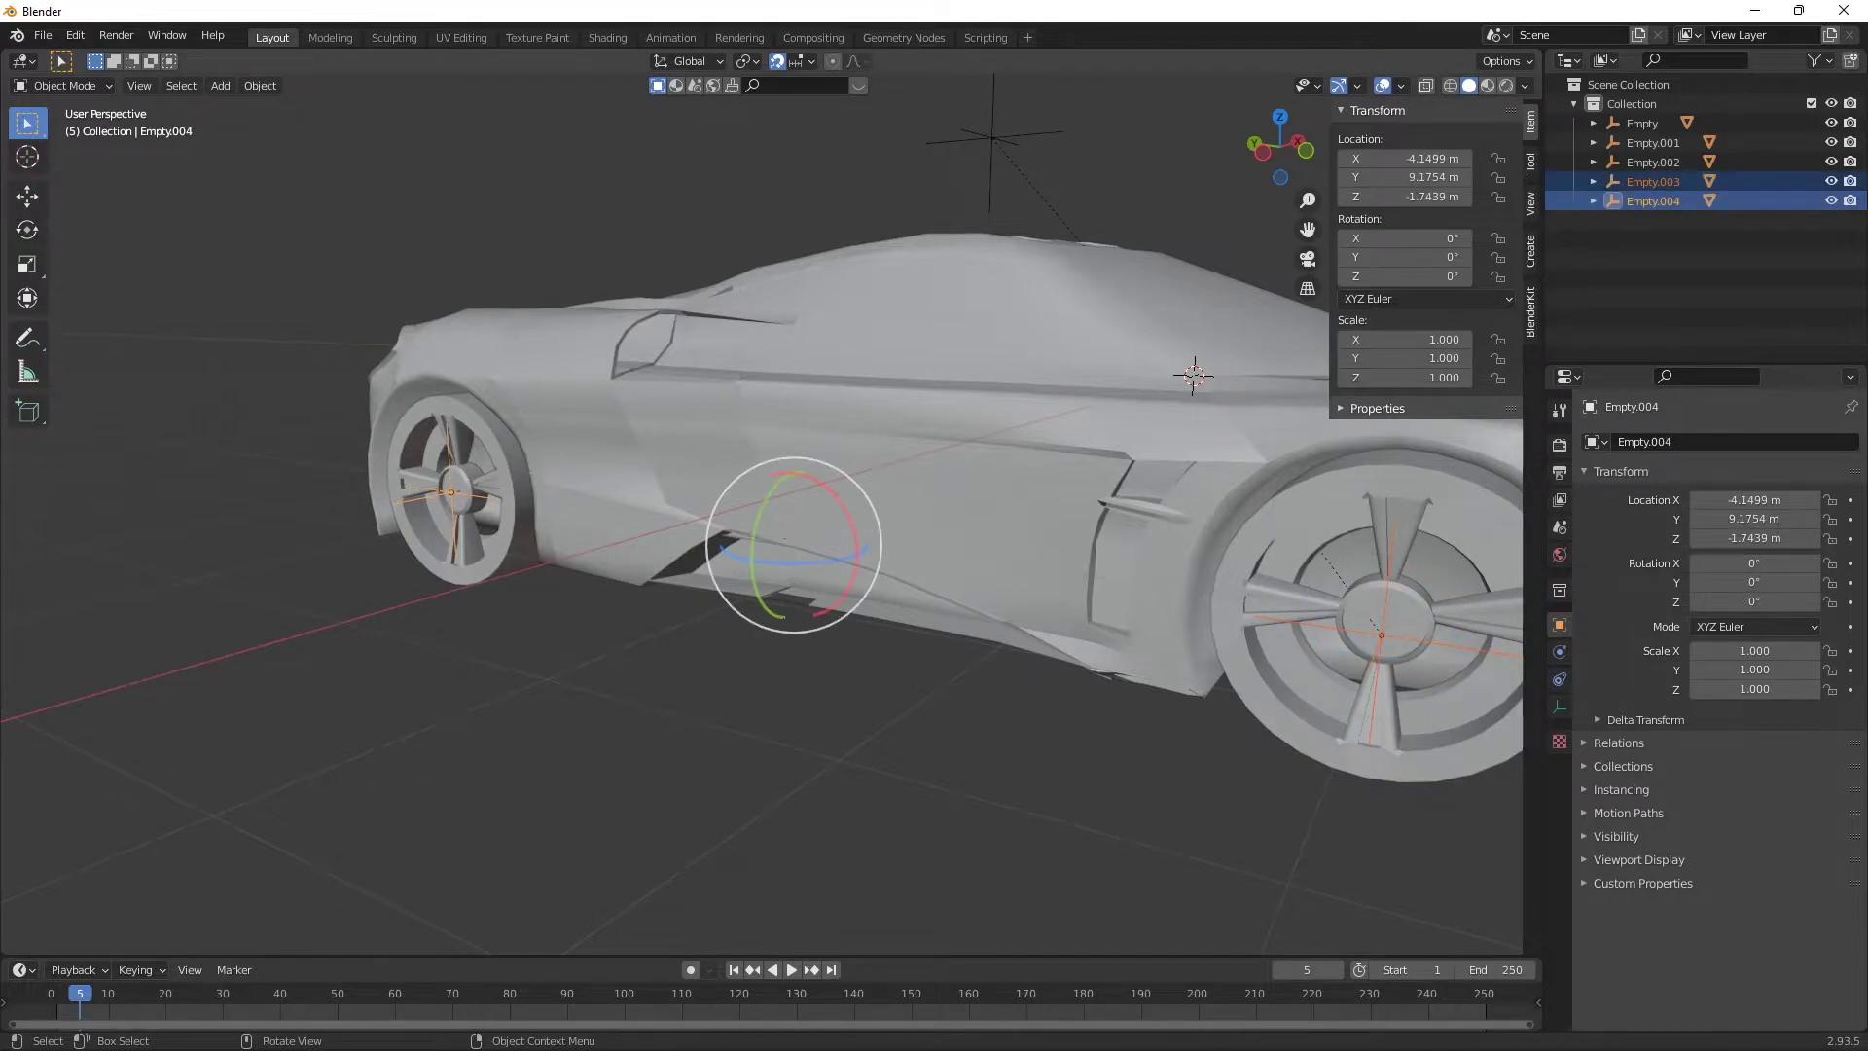
# Add Empty.001, Empty.002 and the main Empty (active) to the selection for parenting.
pyautogui.hotkey('shift', '`')
pyautogui.press('w')
pyautogui.press('s')
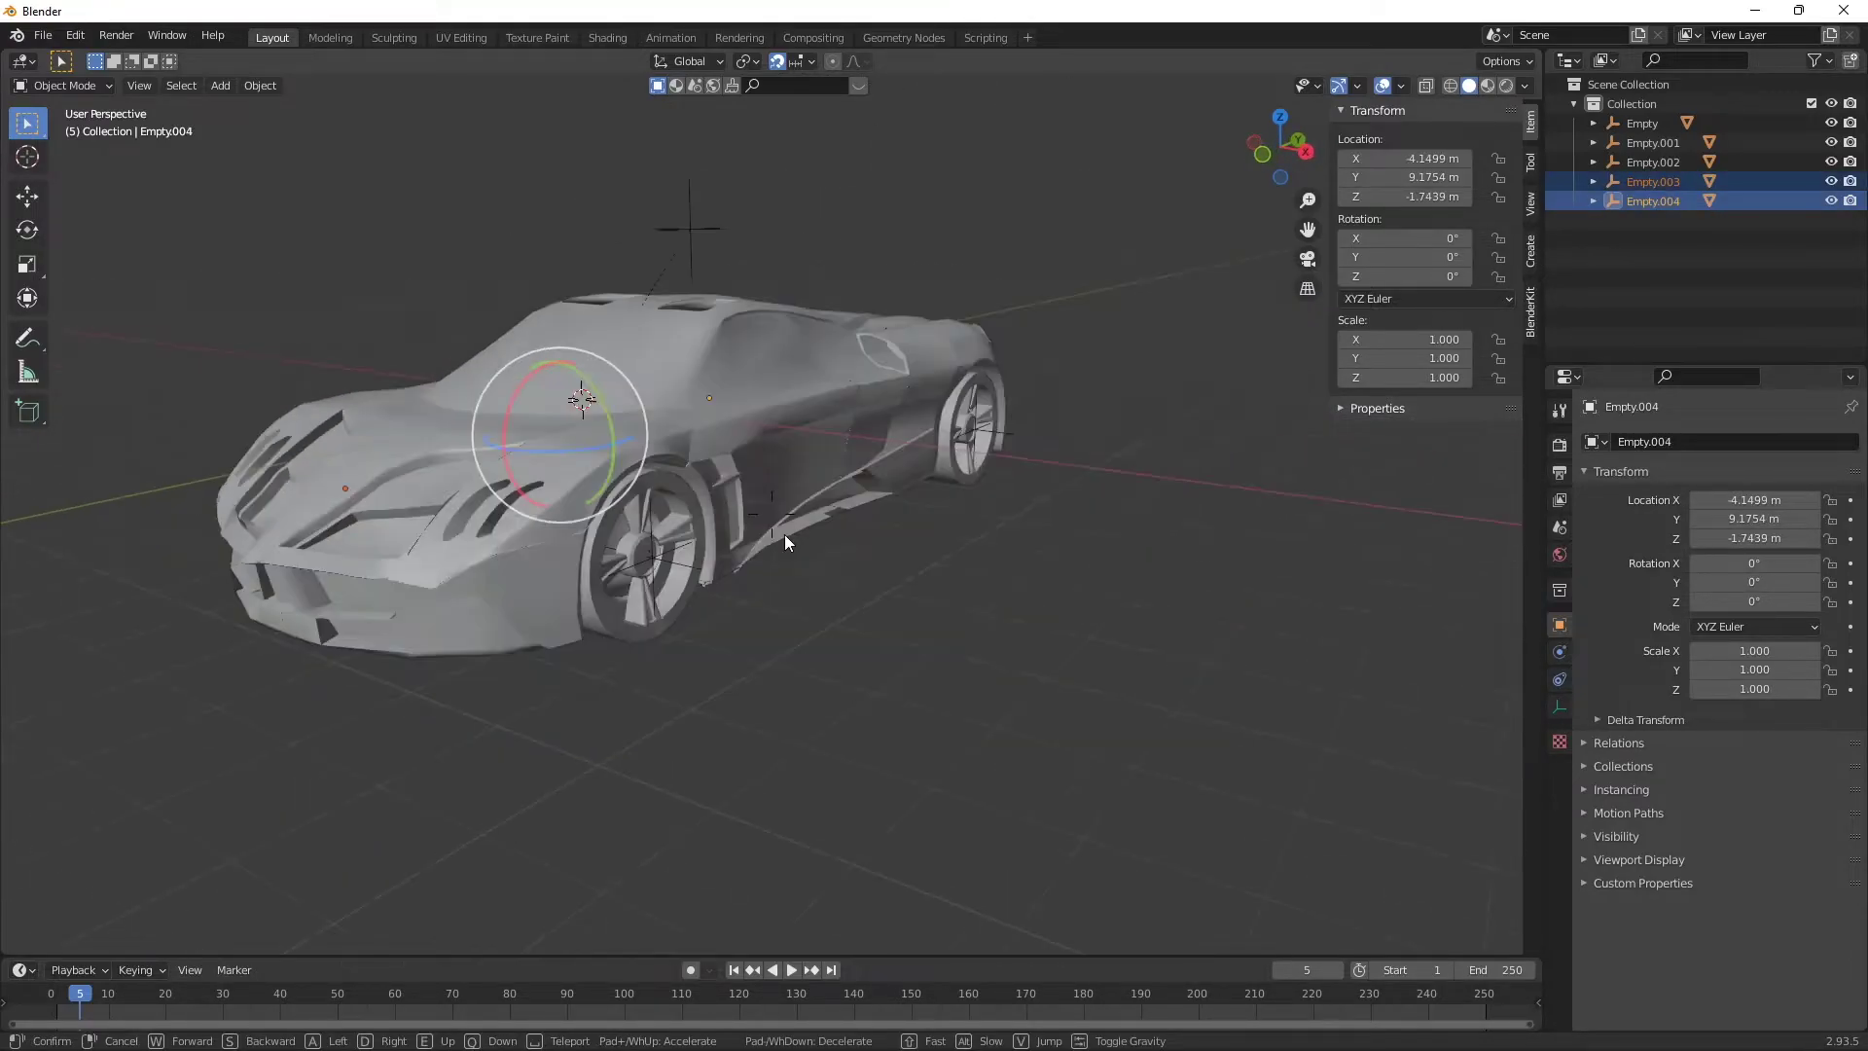
pyautogui.click(622, 568)
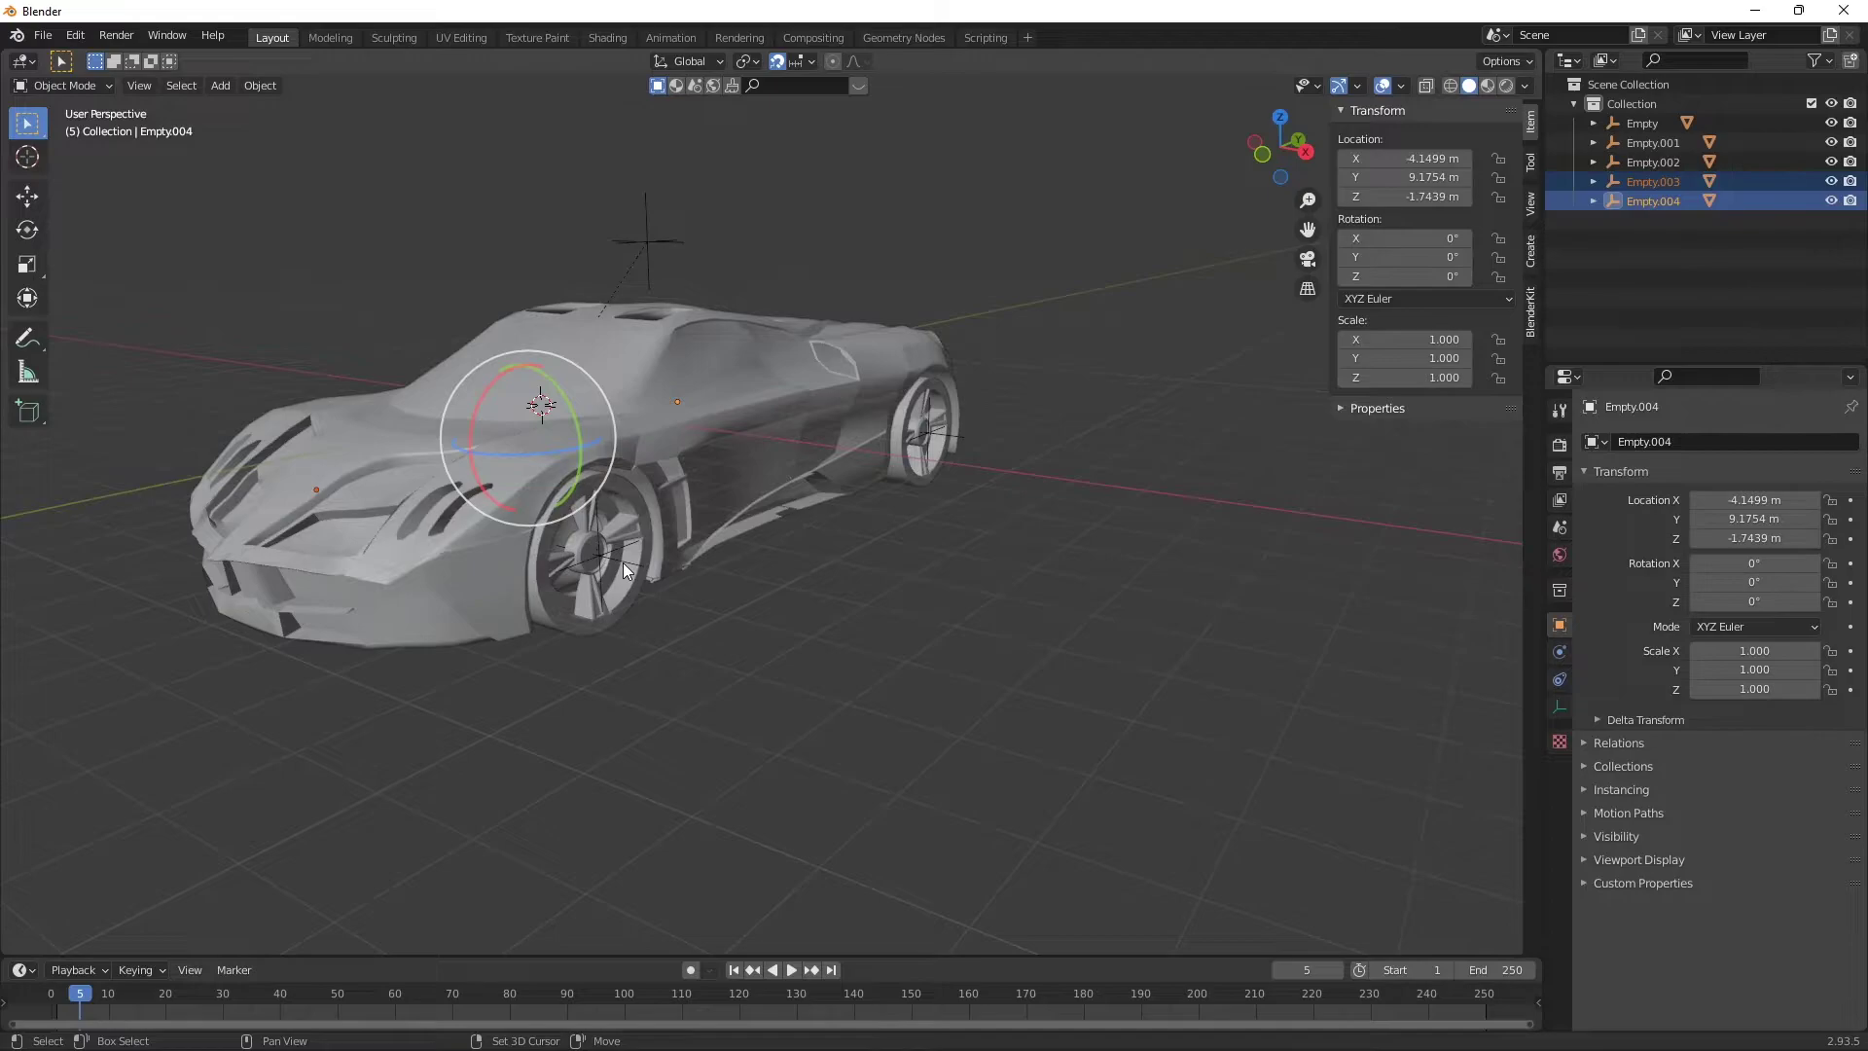
pyautogui.keyDown('shift'); pyautogui.click(622, 562); pyautogui.keyUp('shift')
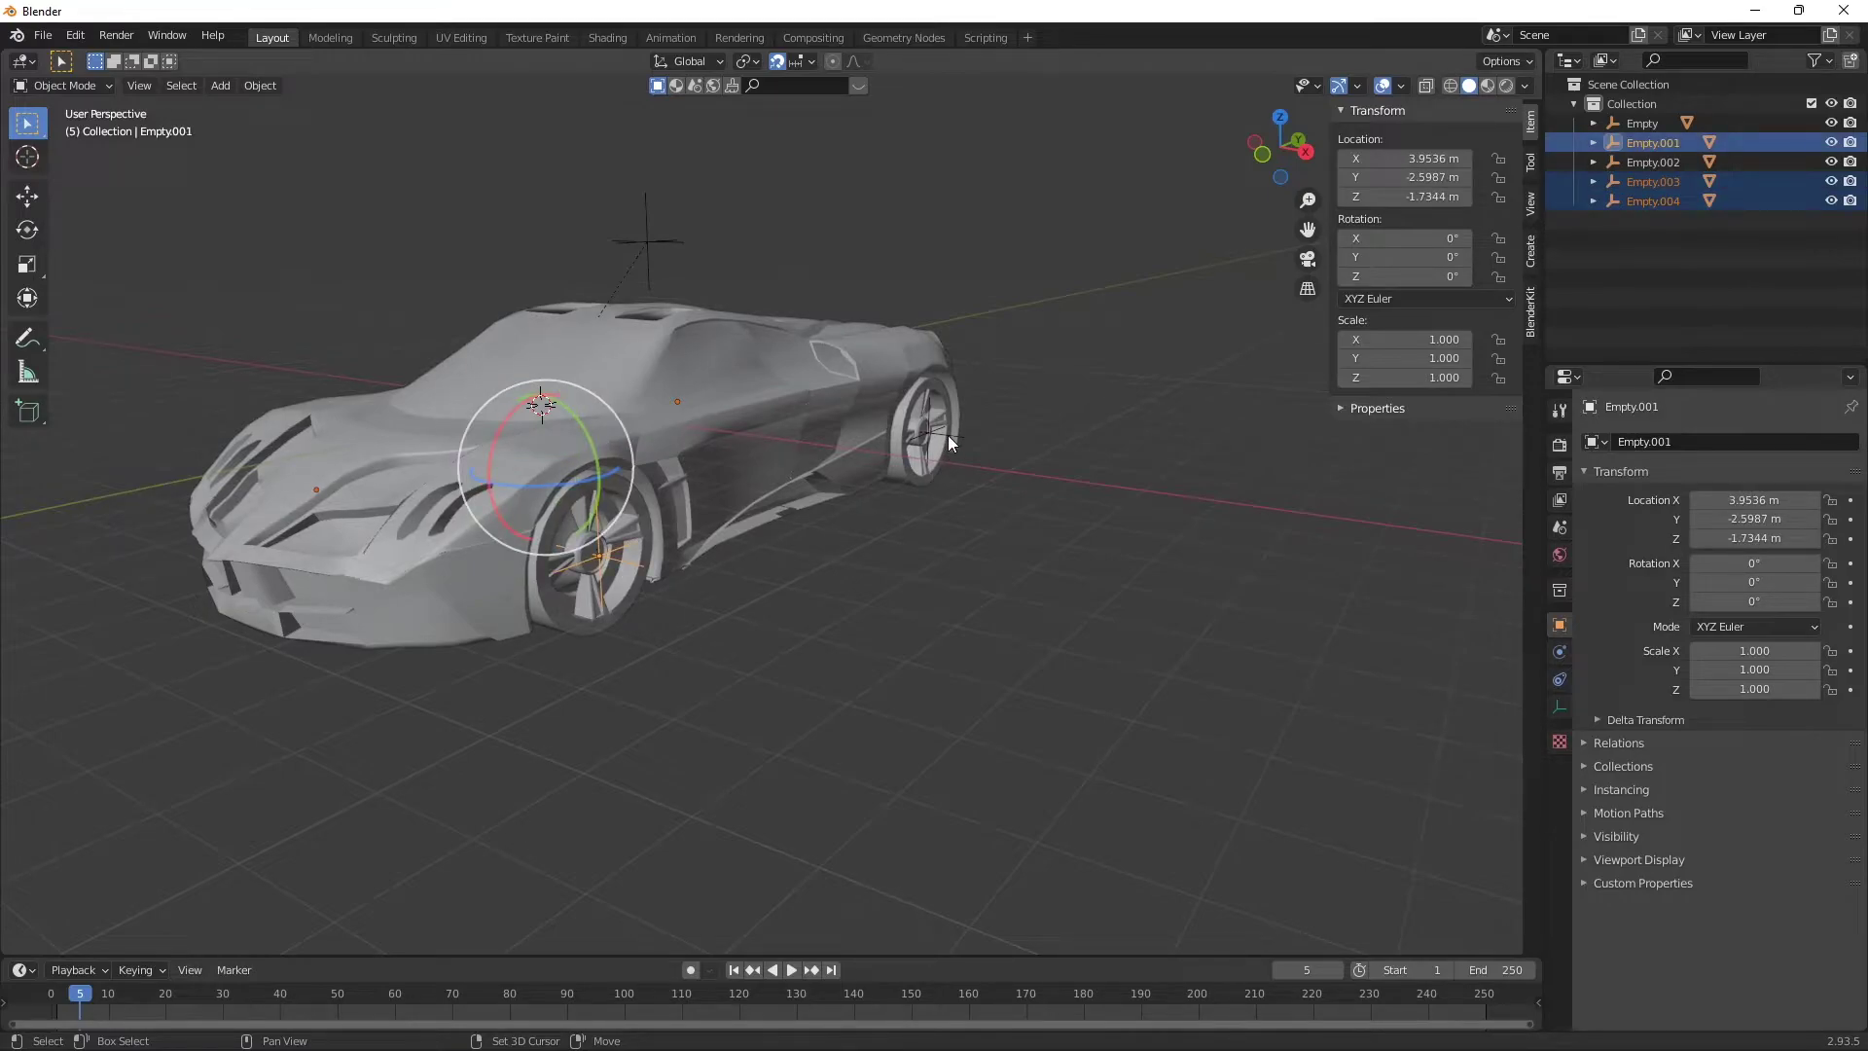
pyautogui.keyDown('shift'); pyautogui.click(945, 439); pyautogui.keyUp('shift')
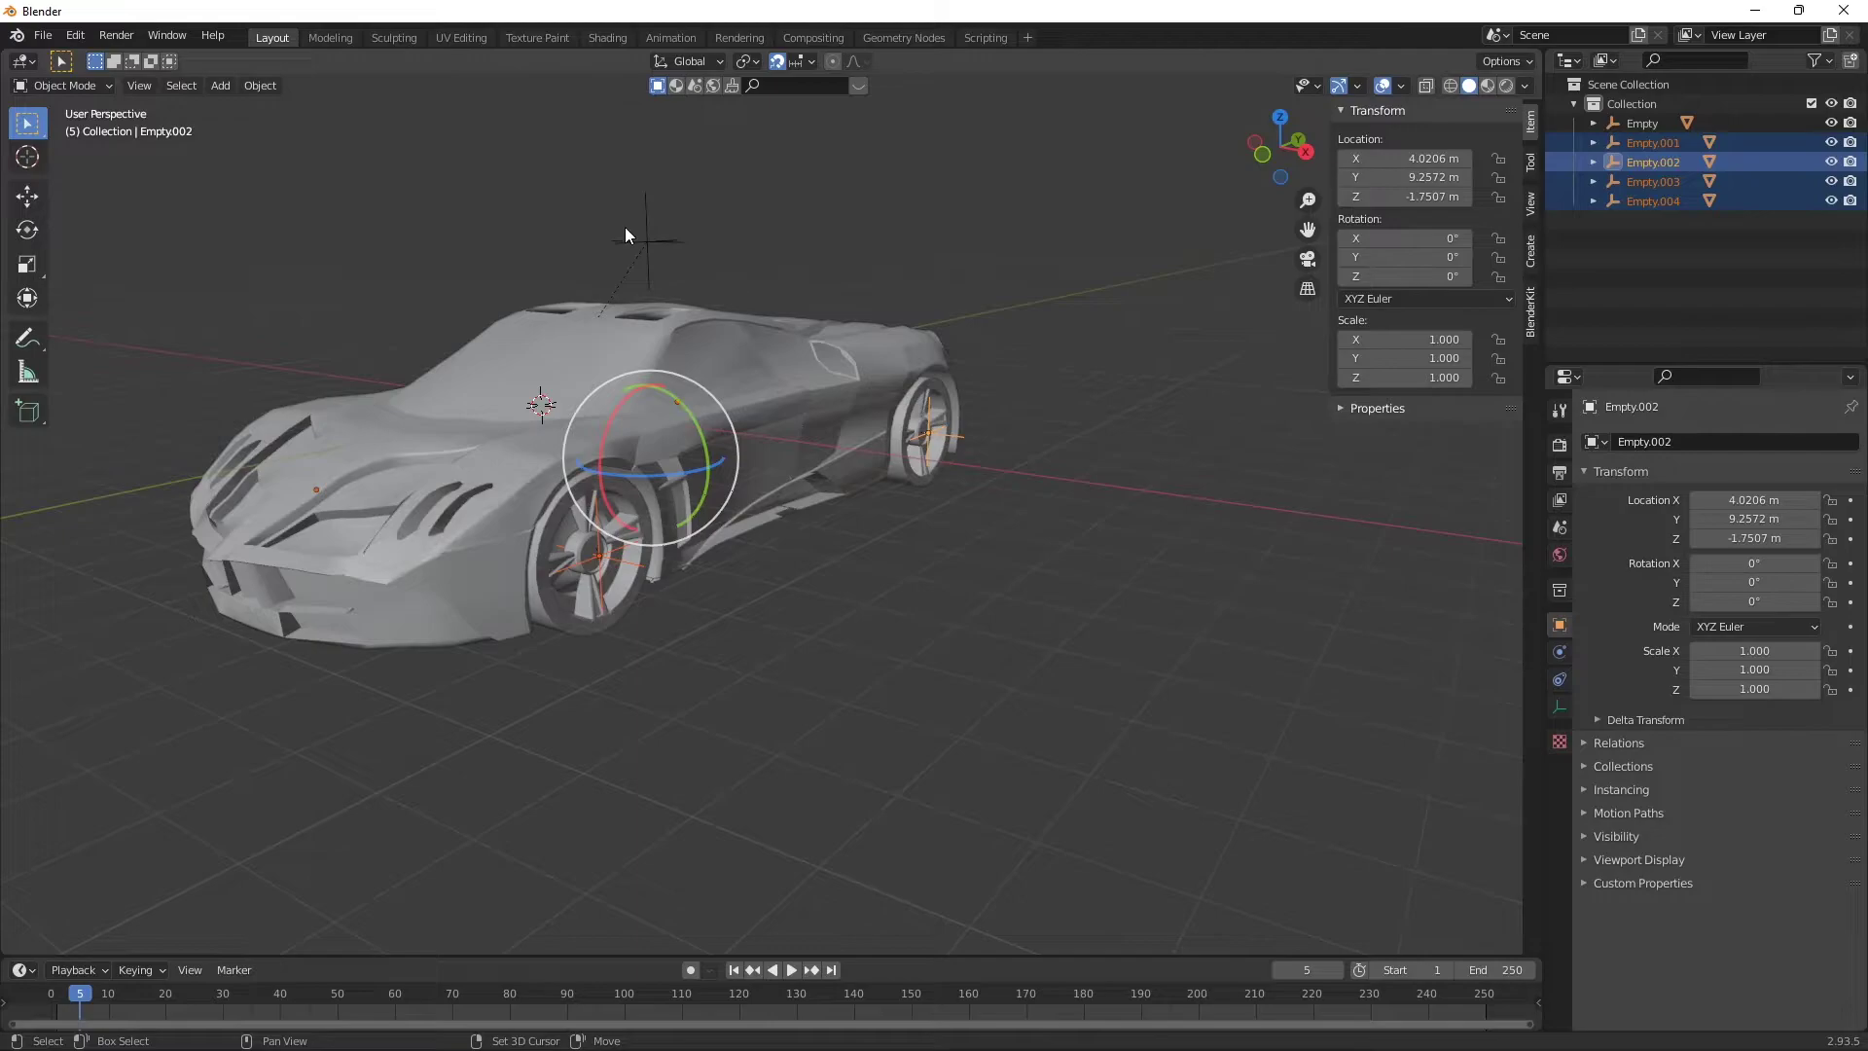
pyautogui.keyDown('shift'); pyautogui.click(649, 236); pyautogui.keyUp('shift')
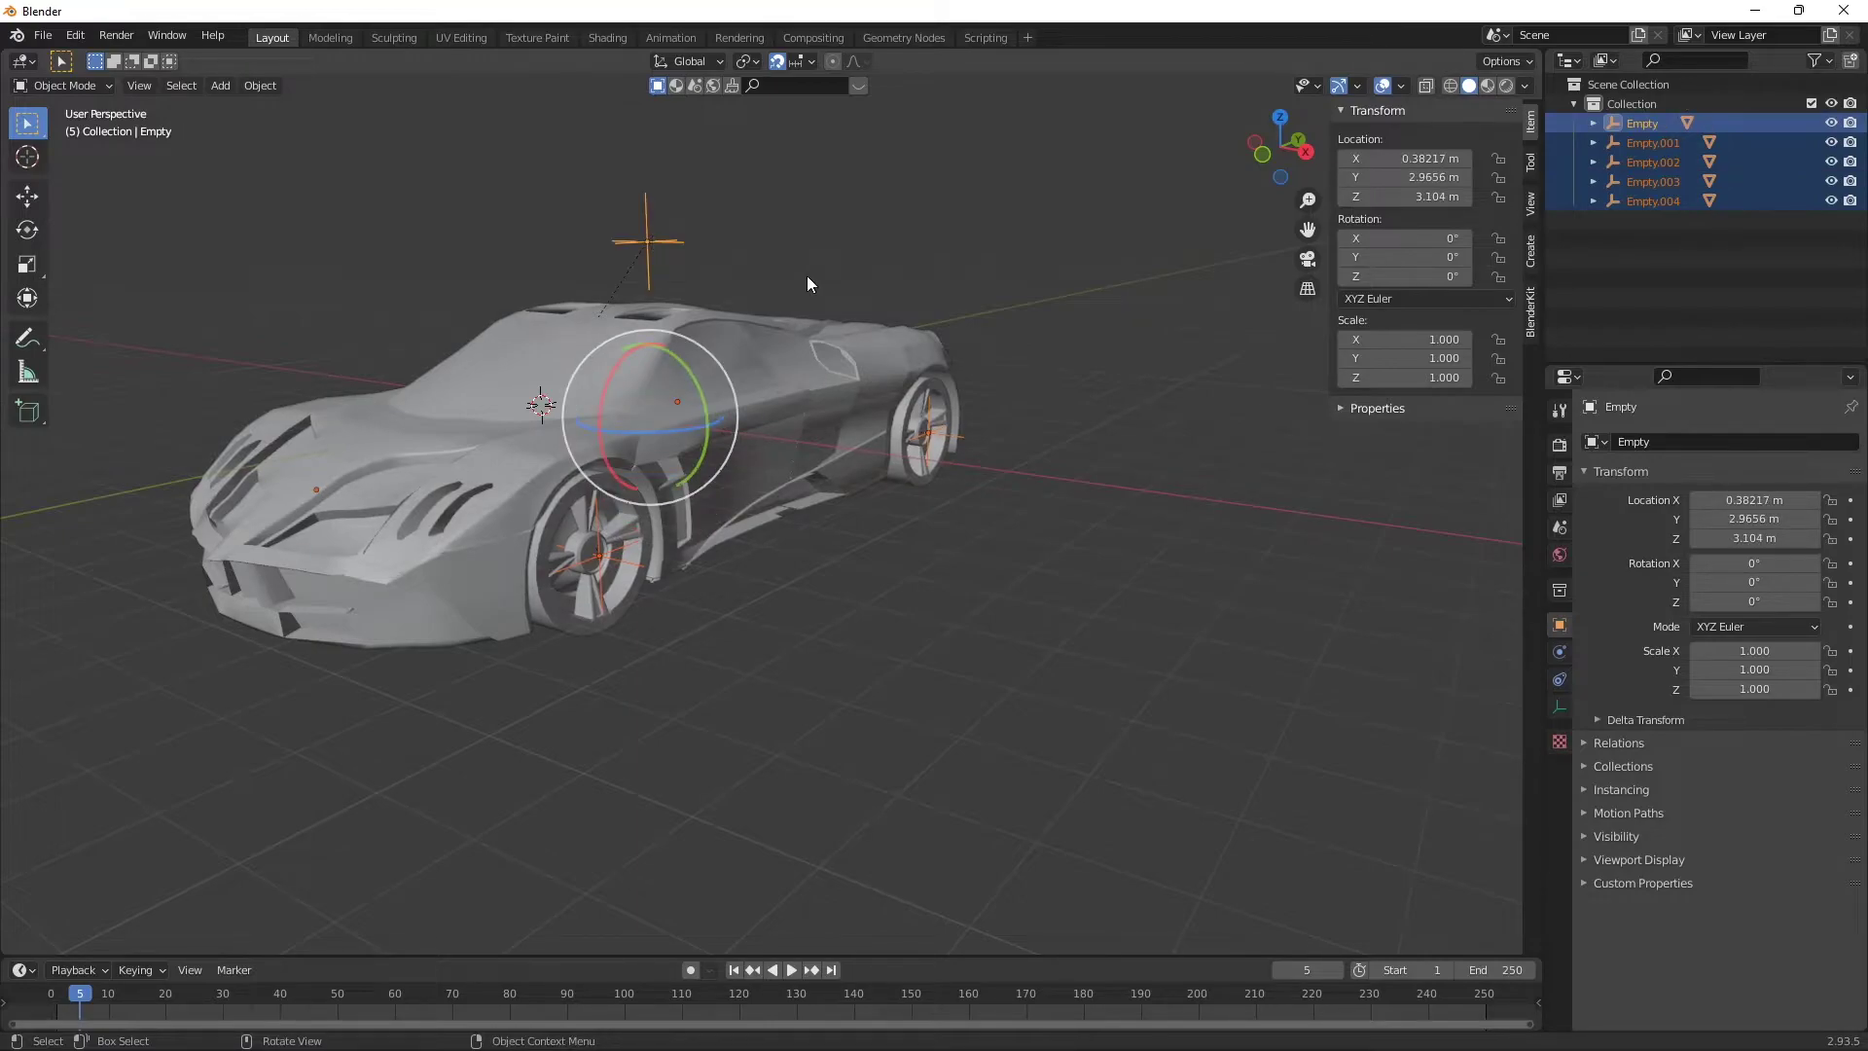
pyautogui.hotkey('ctrl', 'p')
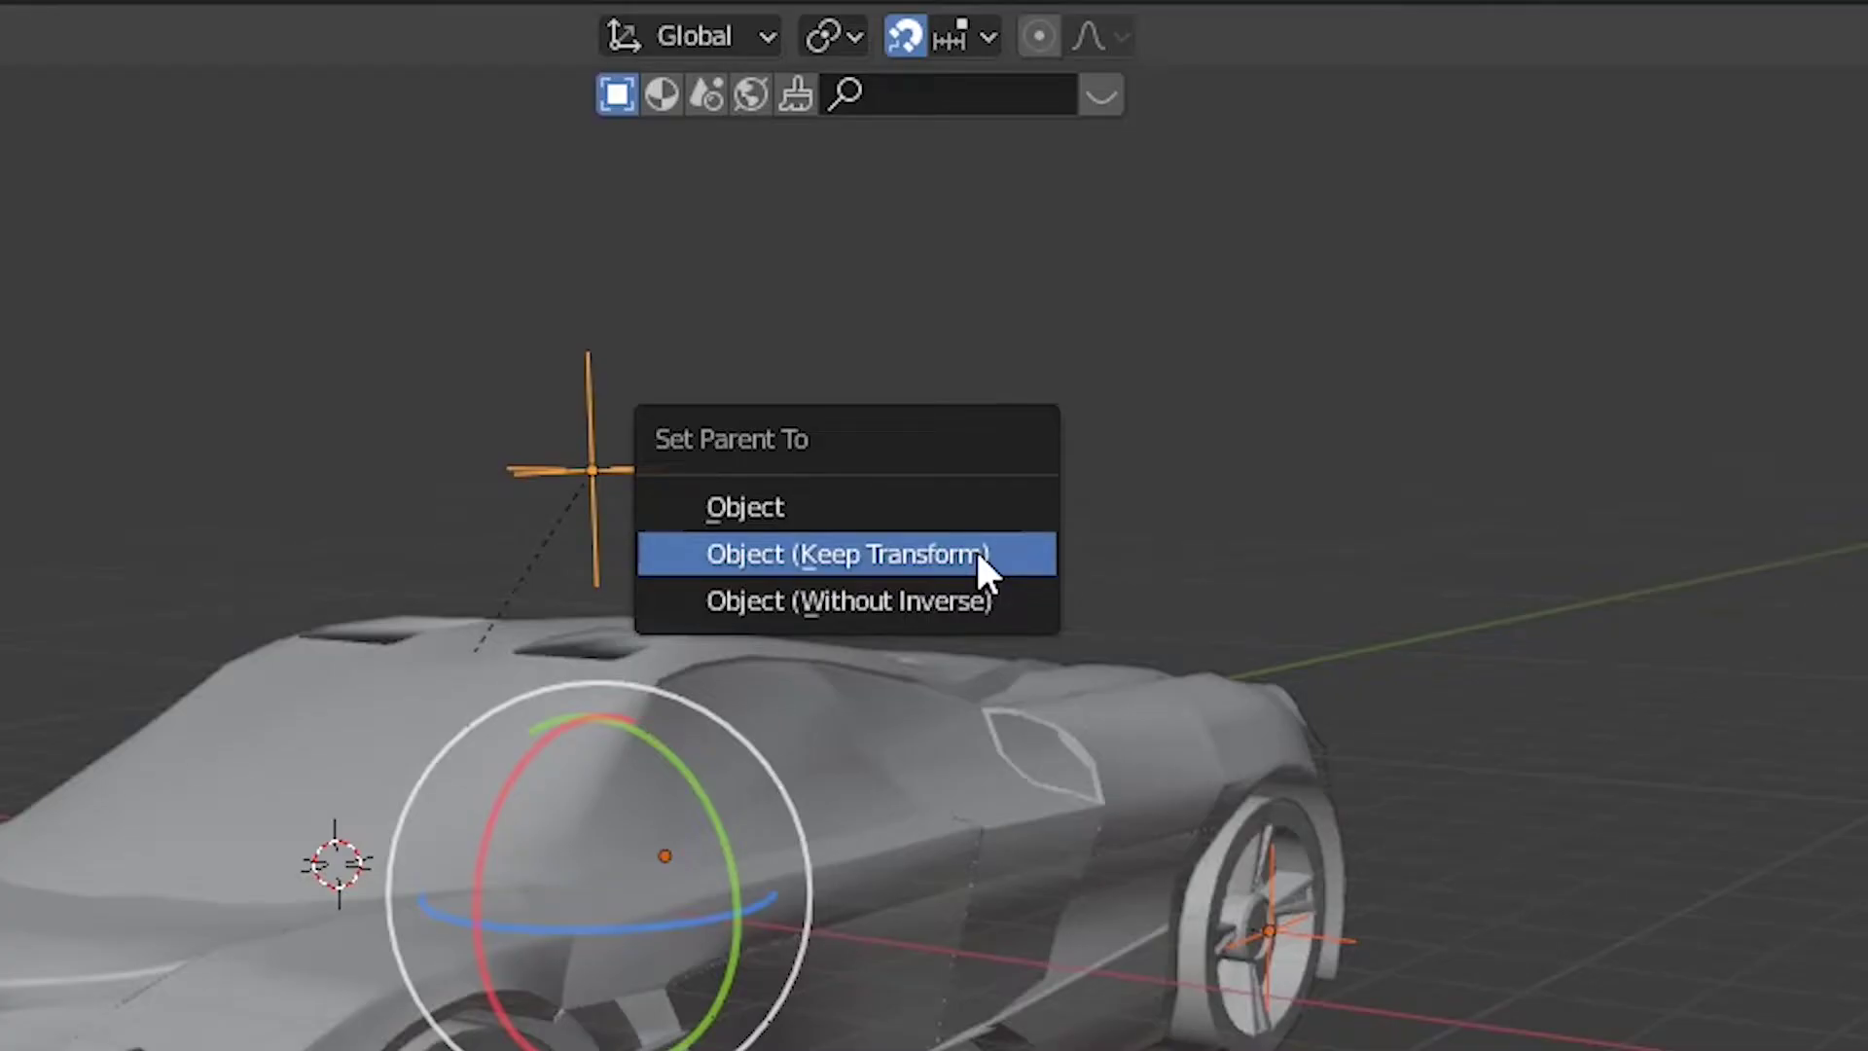
# Parent the car and wheel empties to the main Empty with Keep Transform.
pyautogui.click(912, 551)
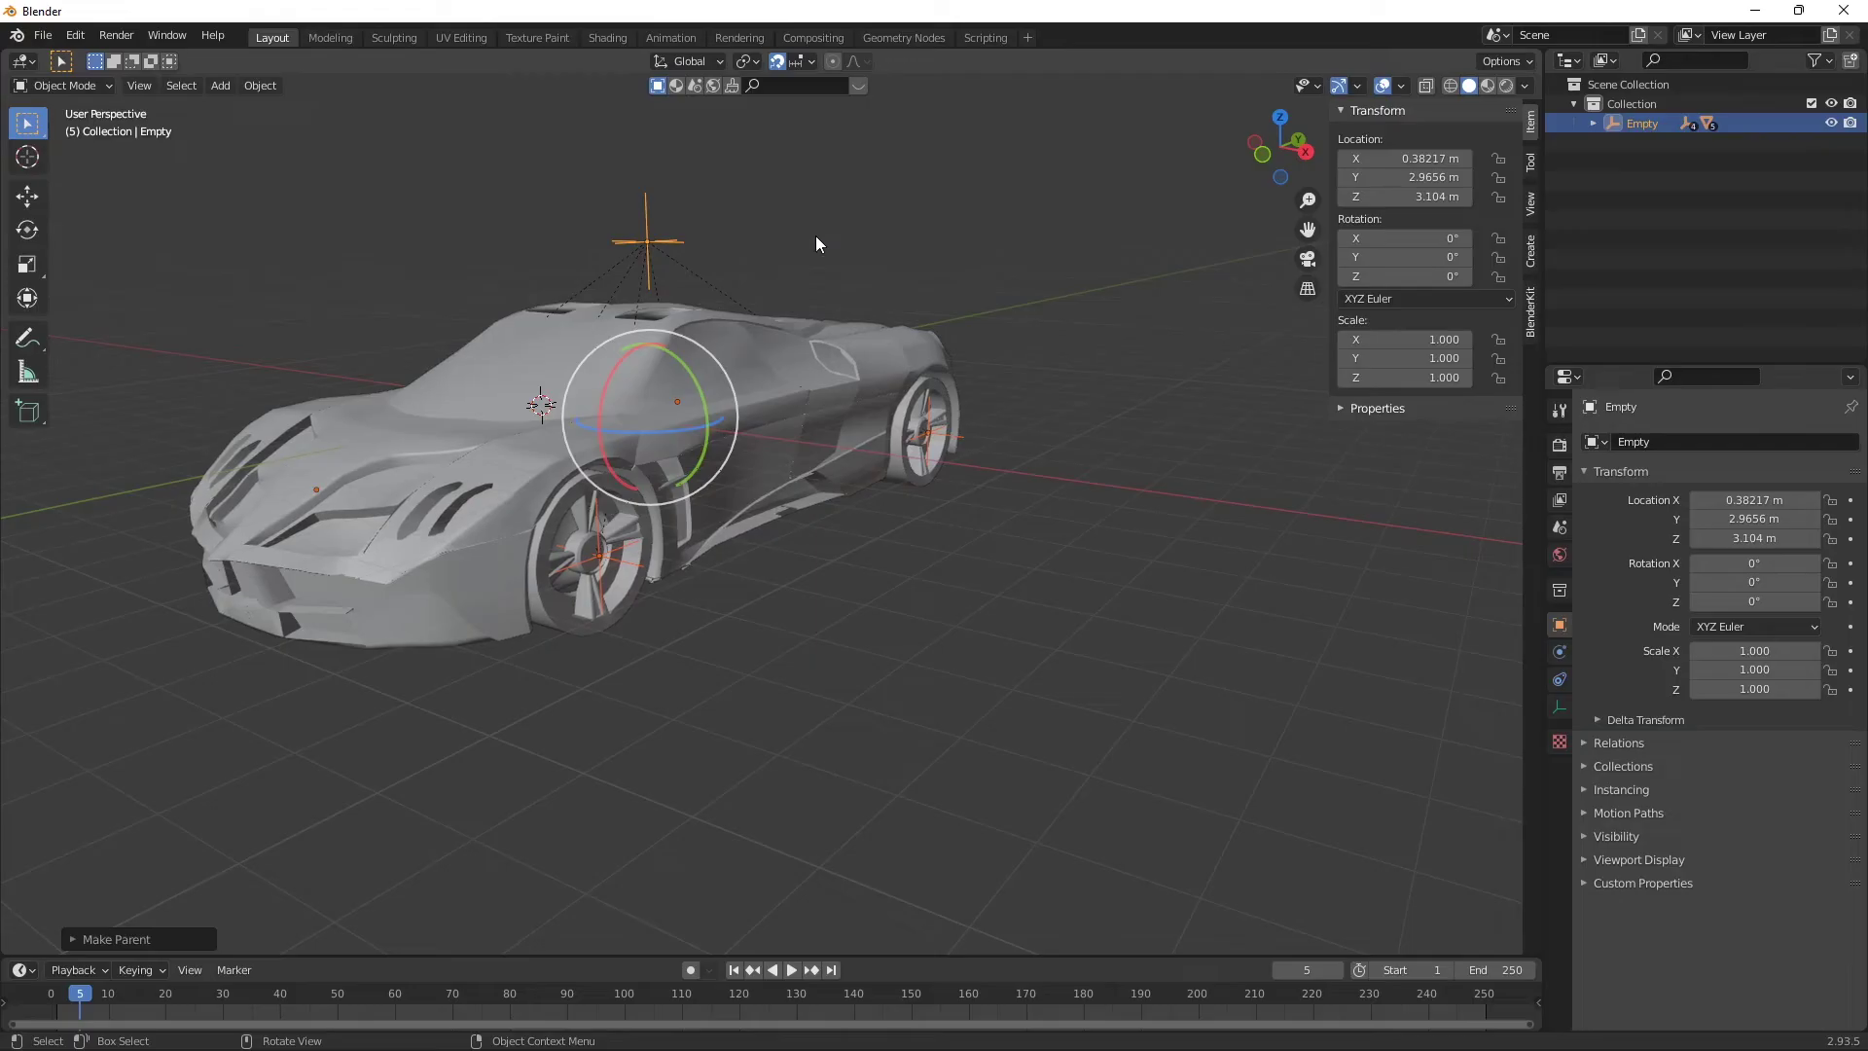
pyautogui.scroll(-5, 815, 243)
pyautogui.scroll(3, 702, 337)
# Move the main Empty -2 along Y, carrying the whole car with it.
pyautogui.click(702, 337)
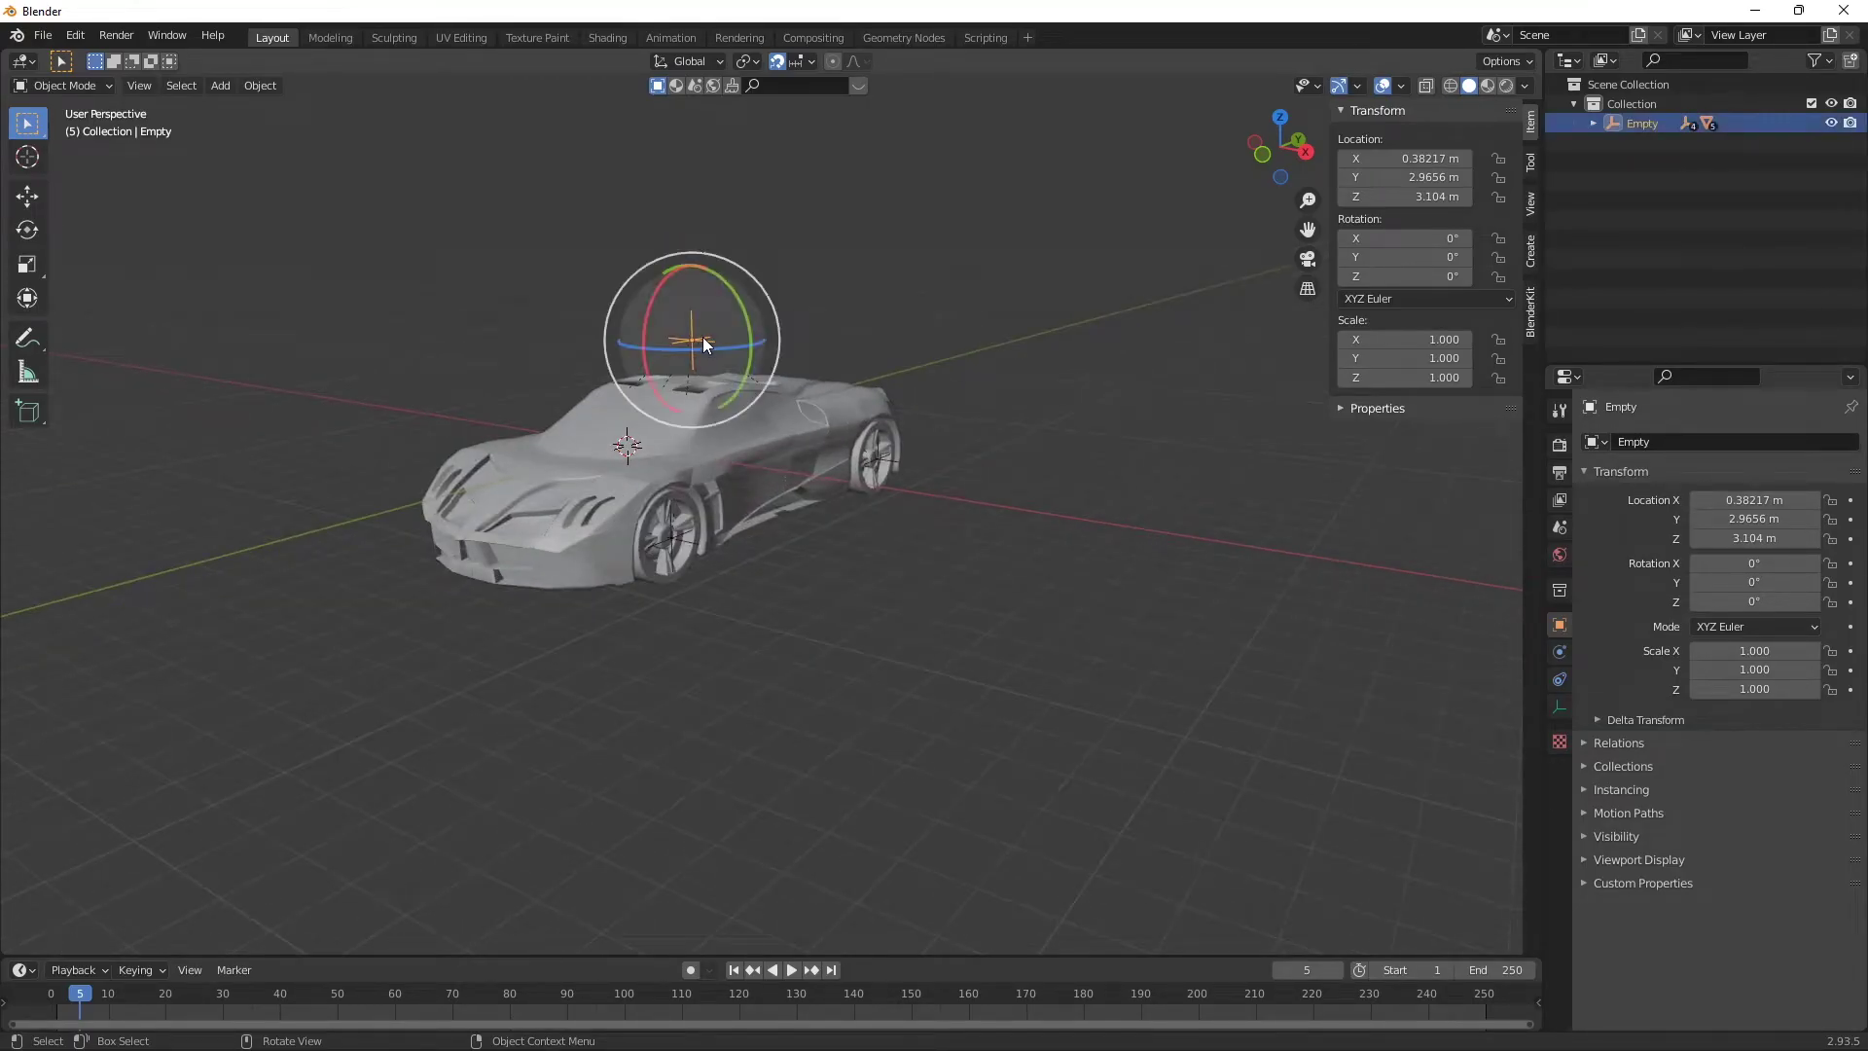
pyautogui.press('g')
pyautogui.press('y')
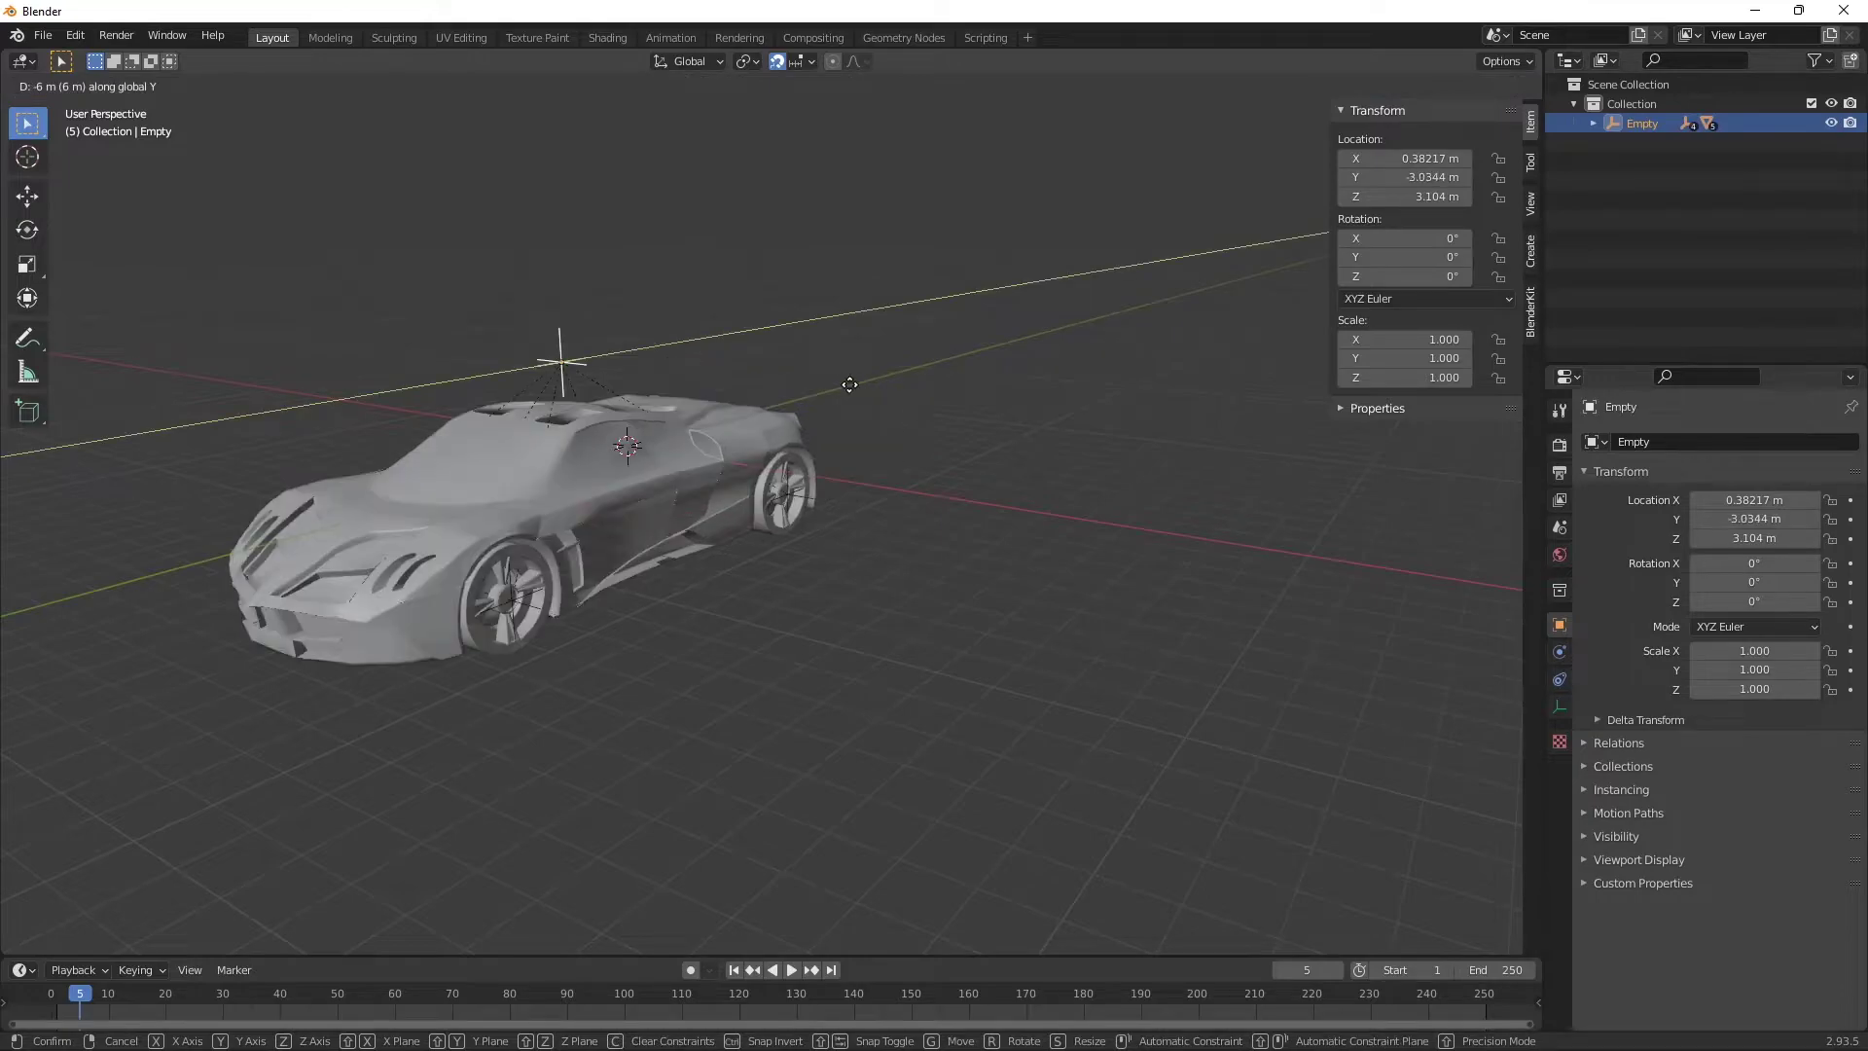
pyautogui.press('3')
pyautogui.press('BackSpace')
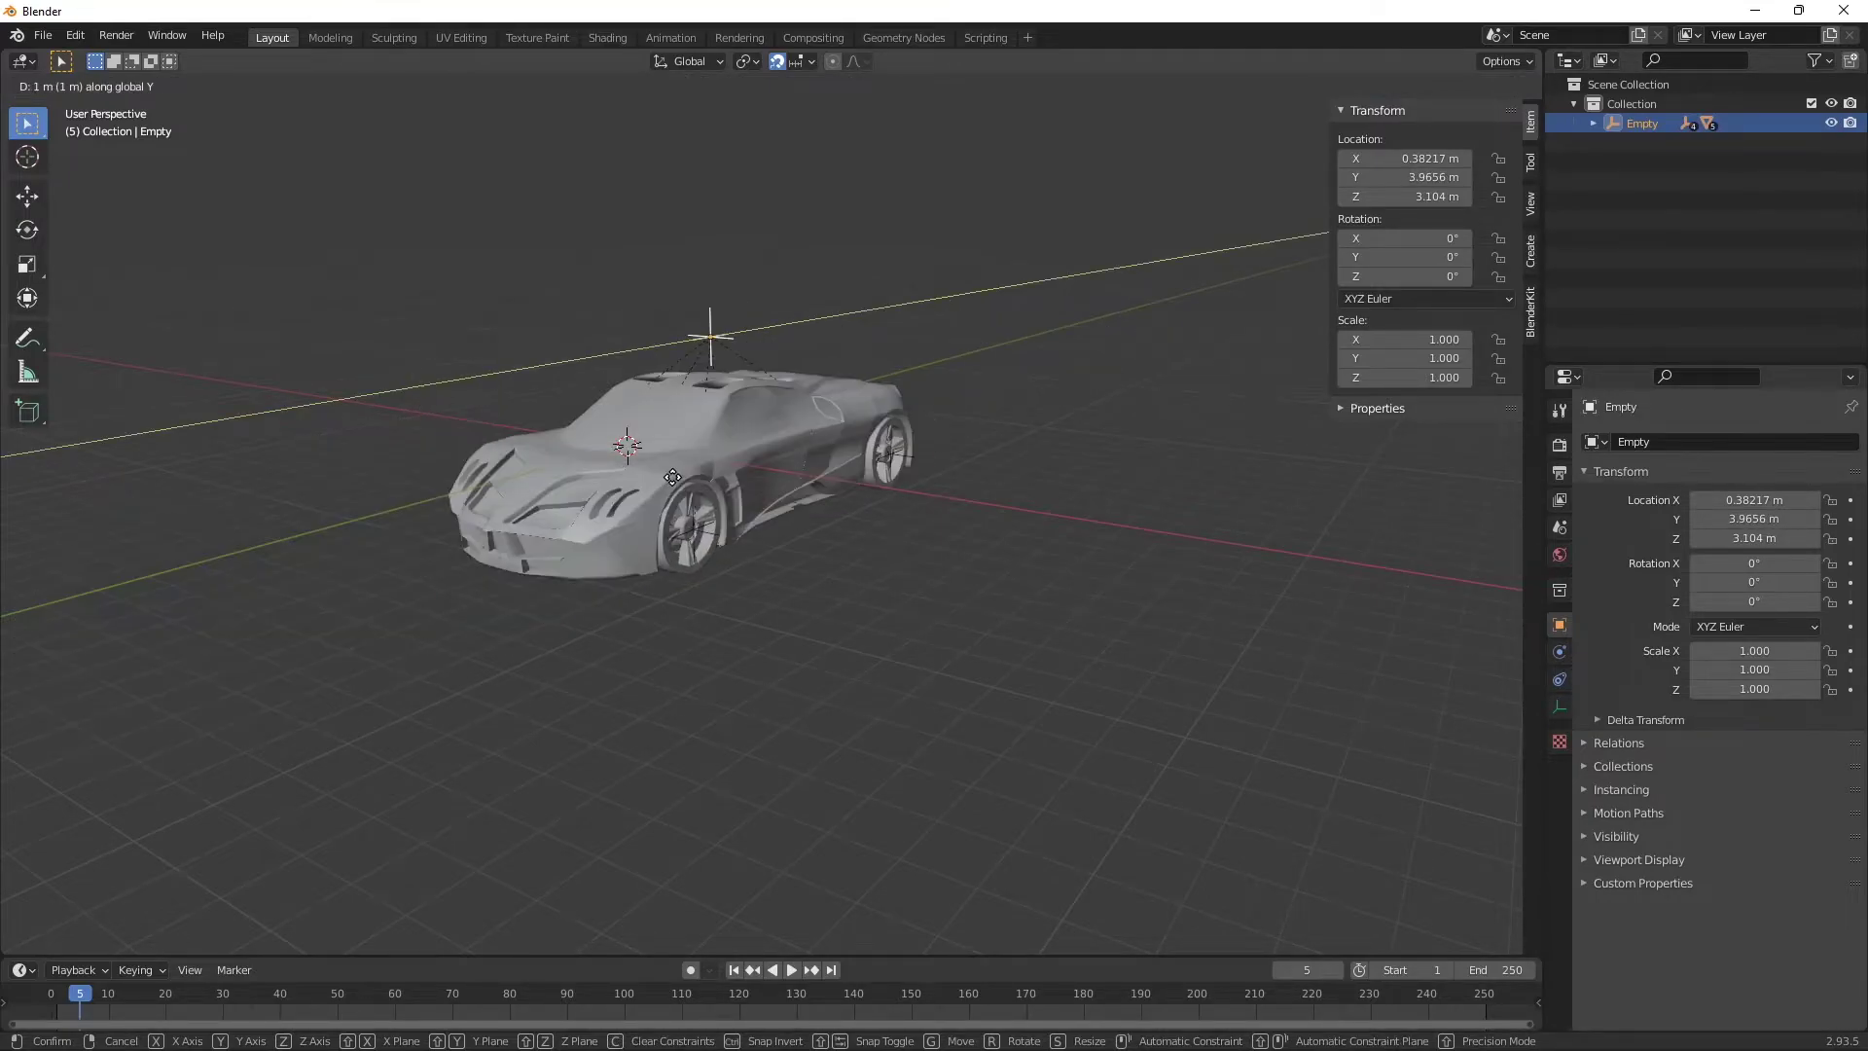
pyautogui.write('-3')
pyautogui.press('BackSpace')
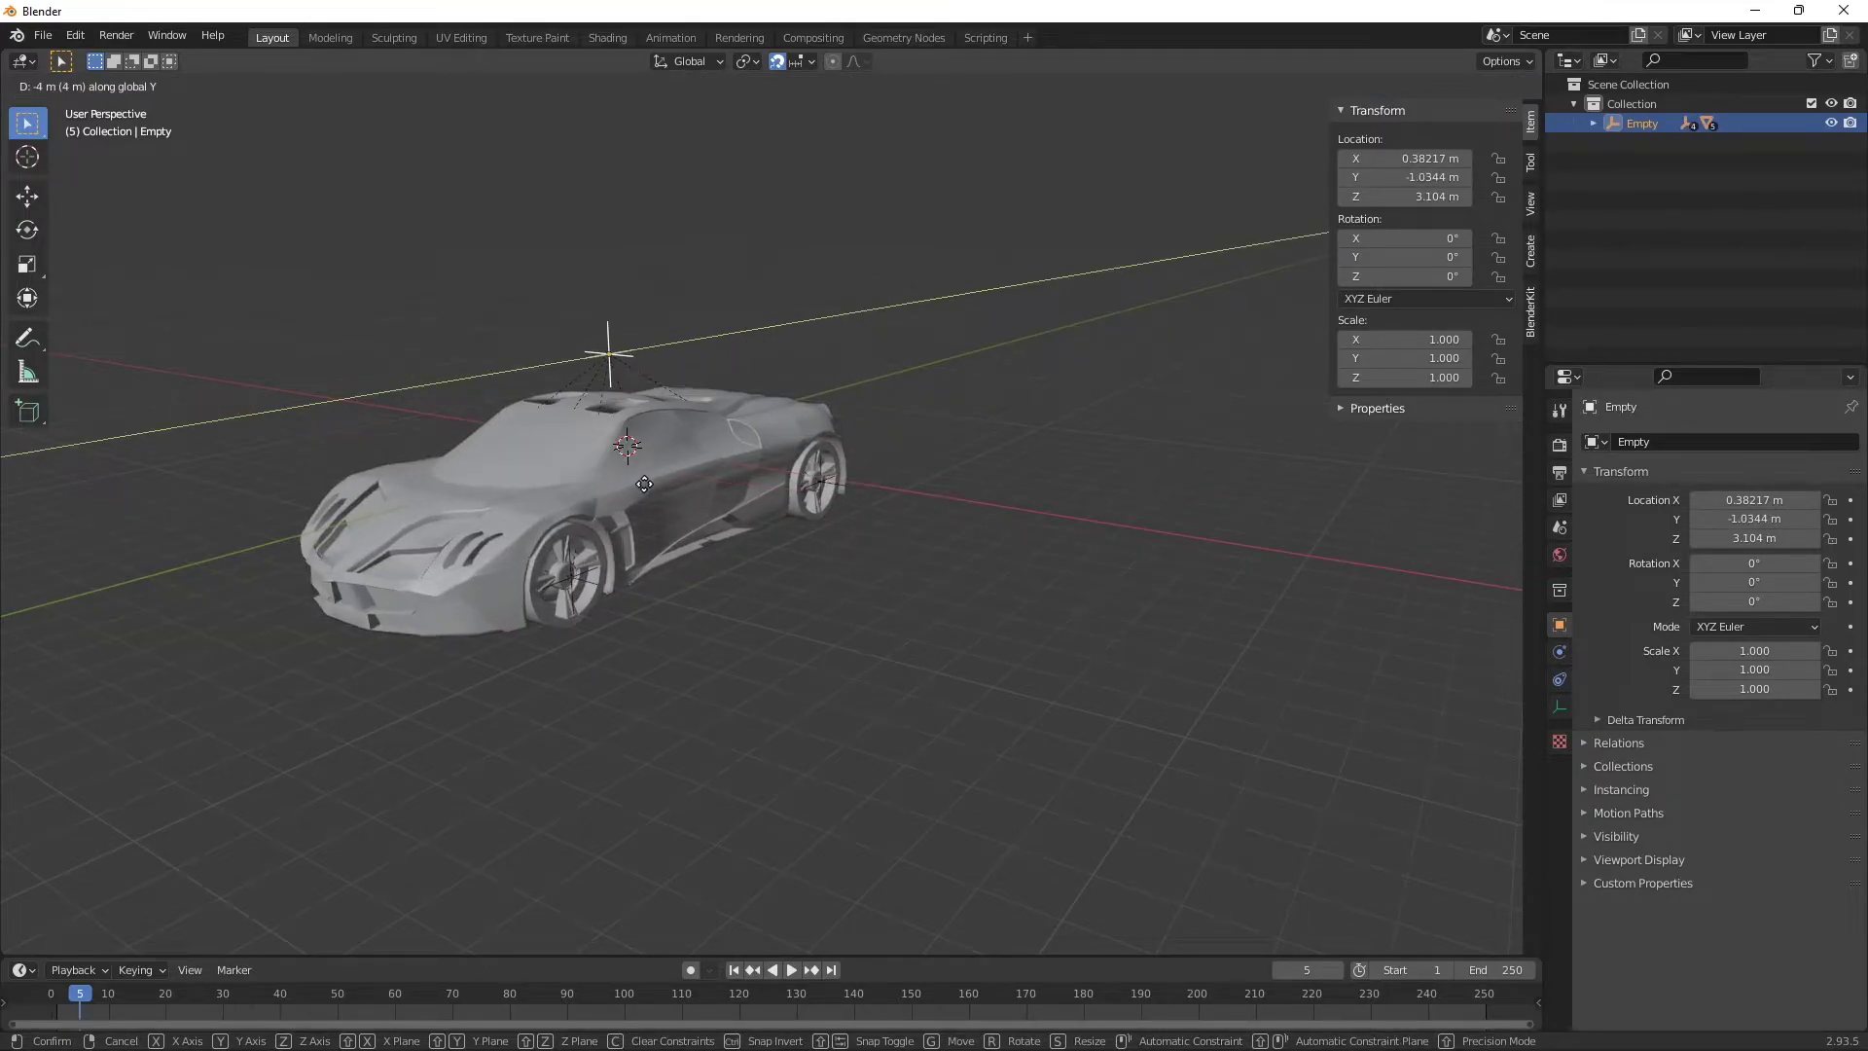
pyautogui.write('2')
pyautogui.press('Return')
pyautogui.click(628, 371)
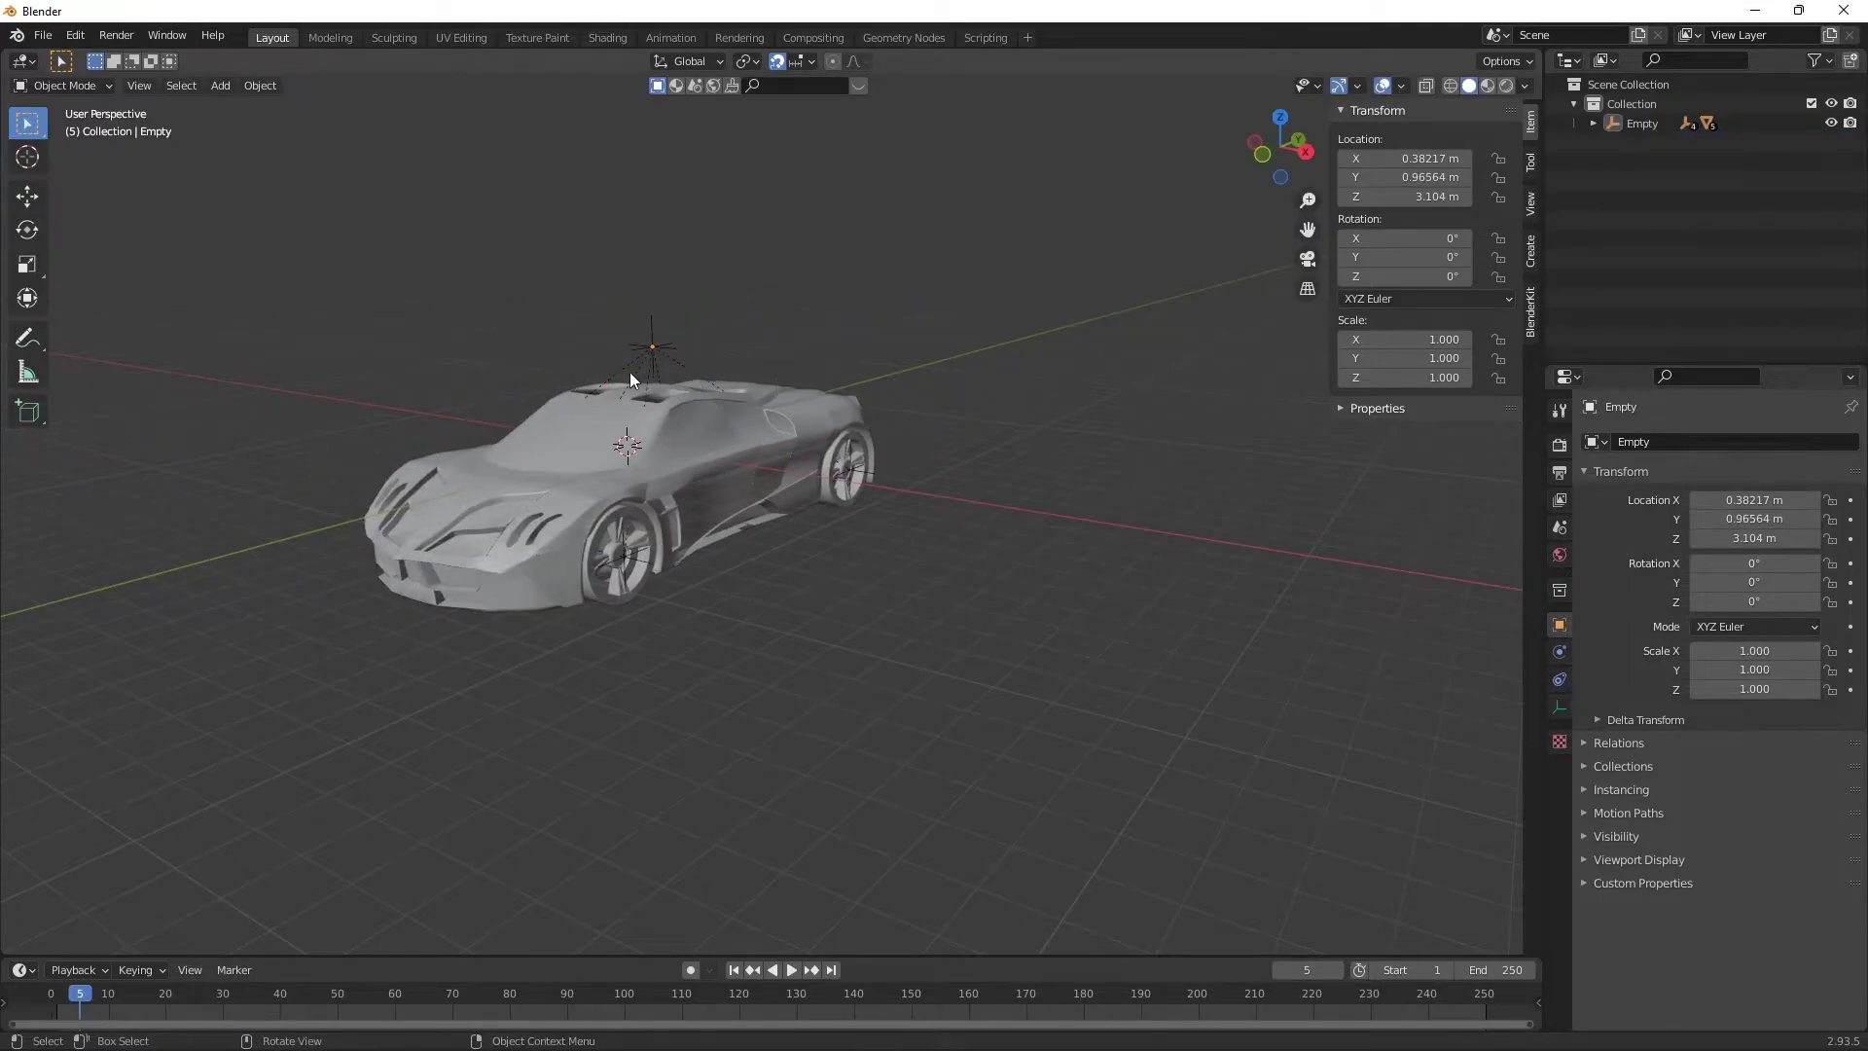
# Test-move the main Empty to confirm the car follows, then cancel.
pyautogui.scroll(3, 622, 447)
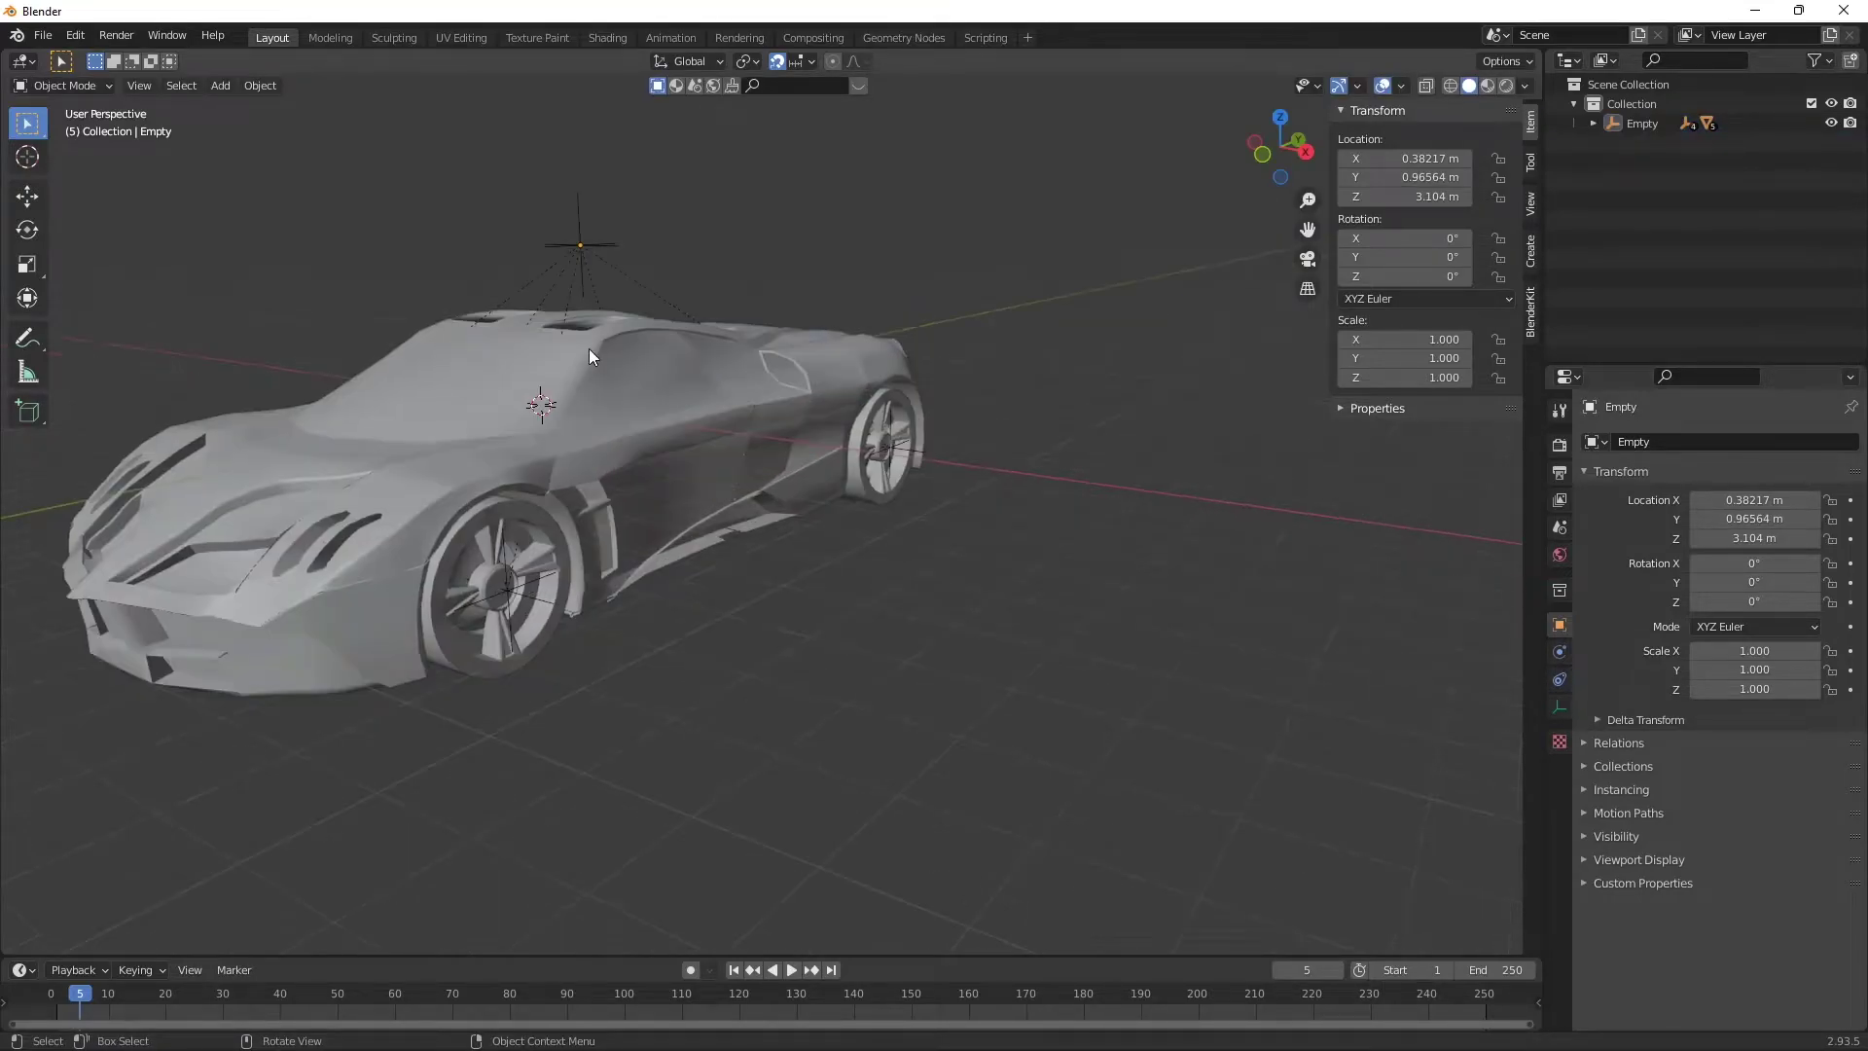
pyautogui.click(597, 246)
pyautogui.press('g')
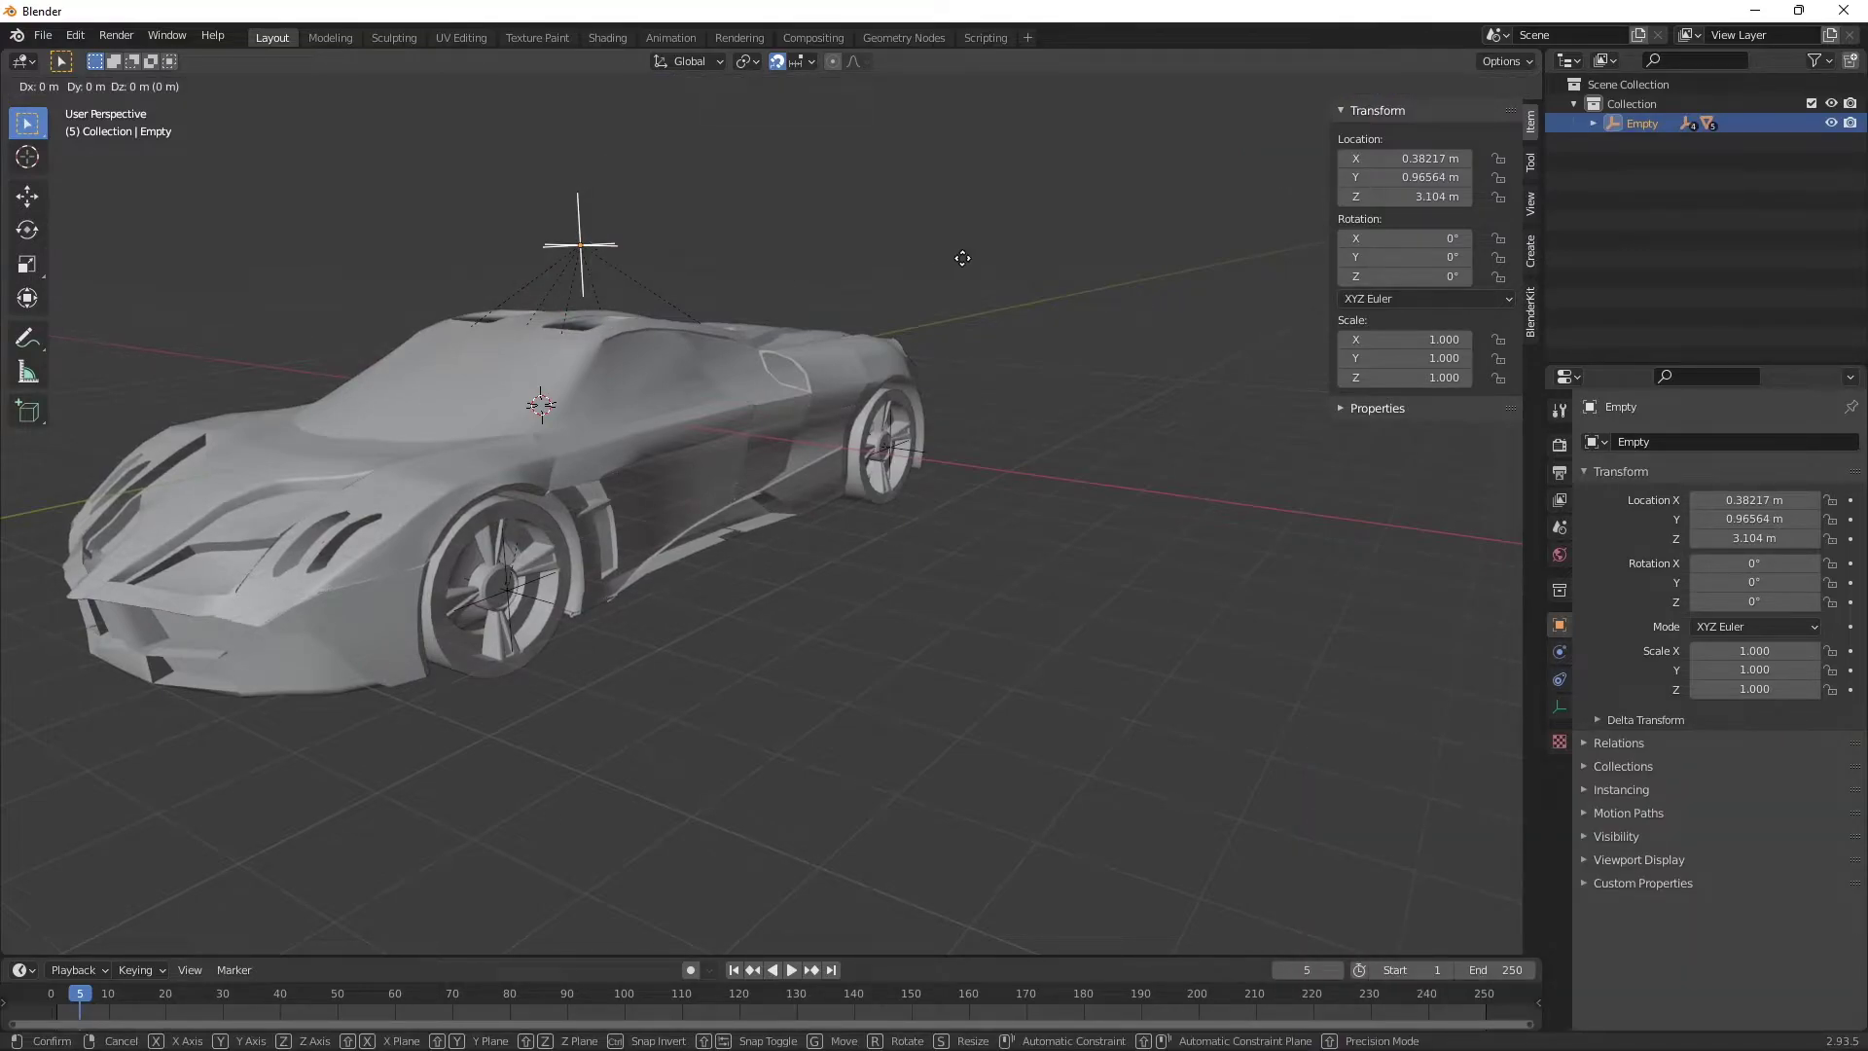
pyautogui.press('Escape')
pyautogui.click(407, 753)
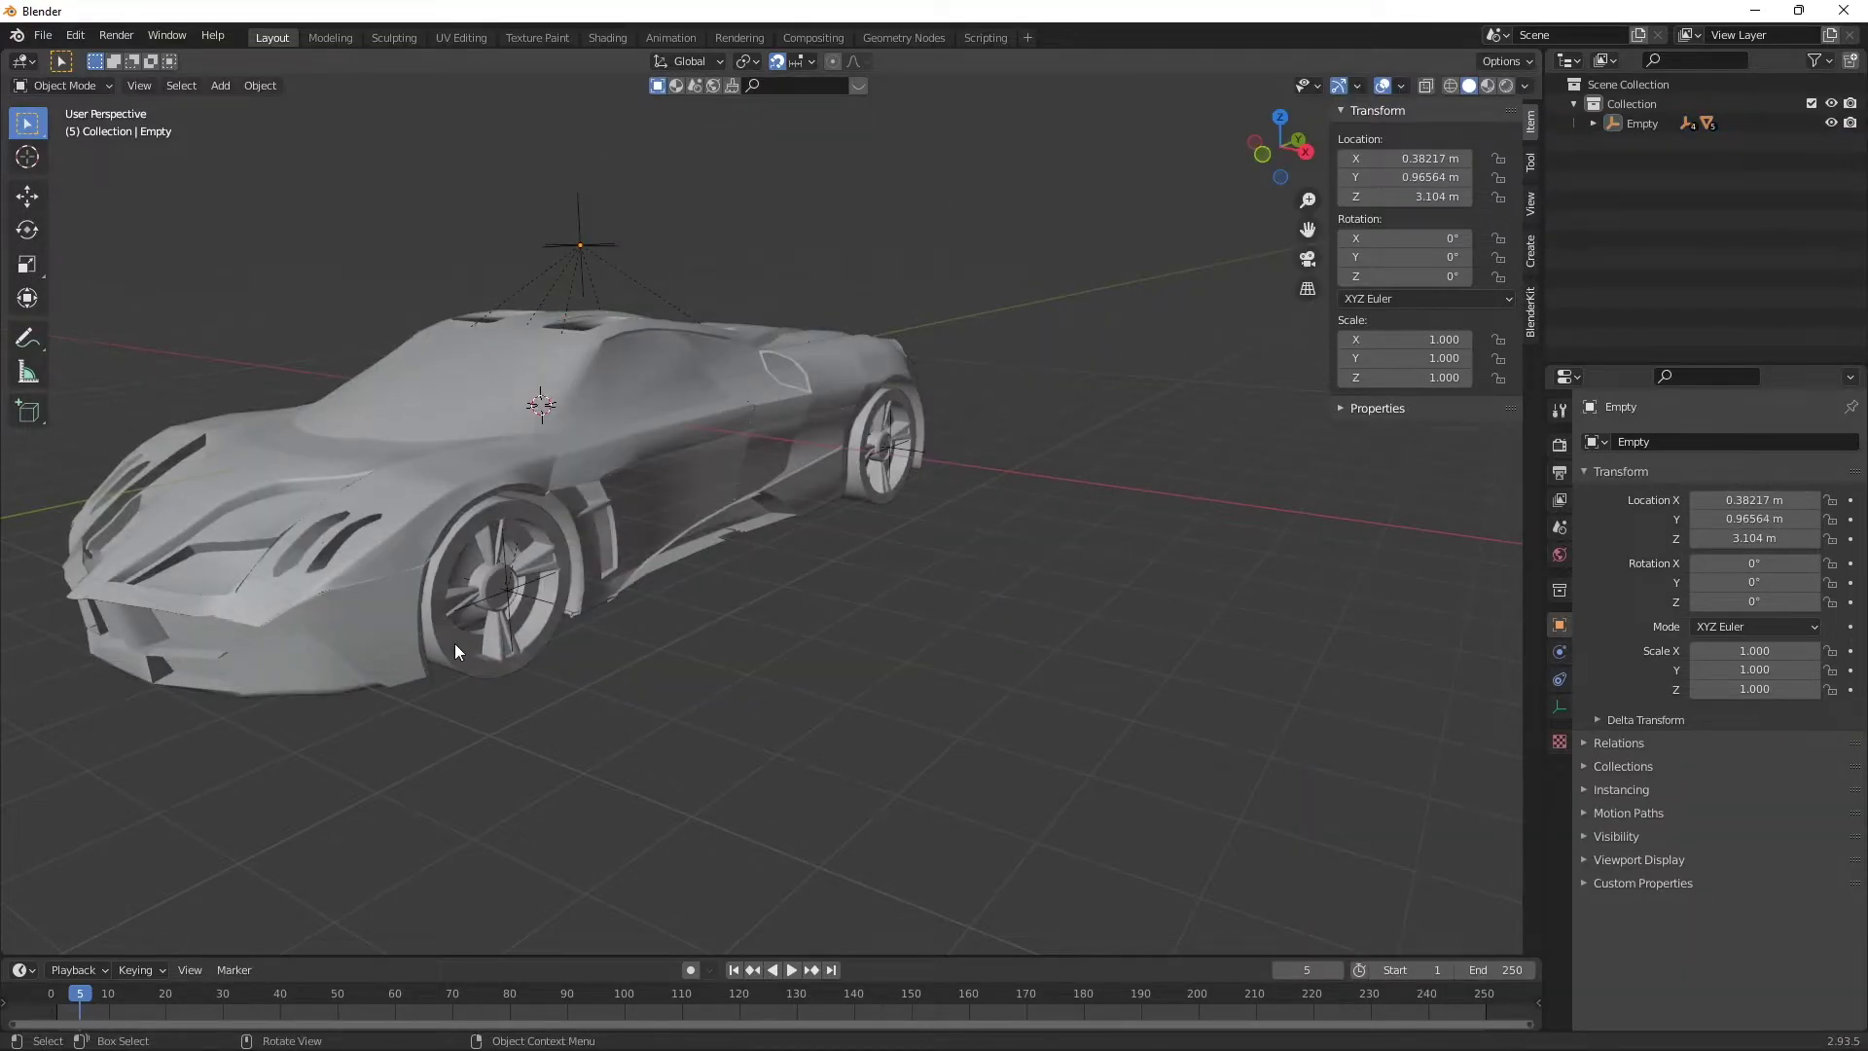
# Add a driver to Empty.001's X rotation with expression var*-1.
pyautogui.click(539, 594)
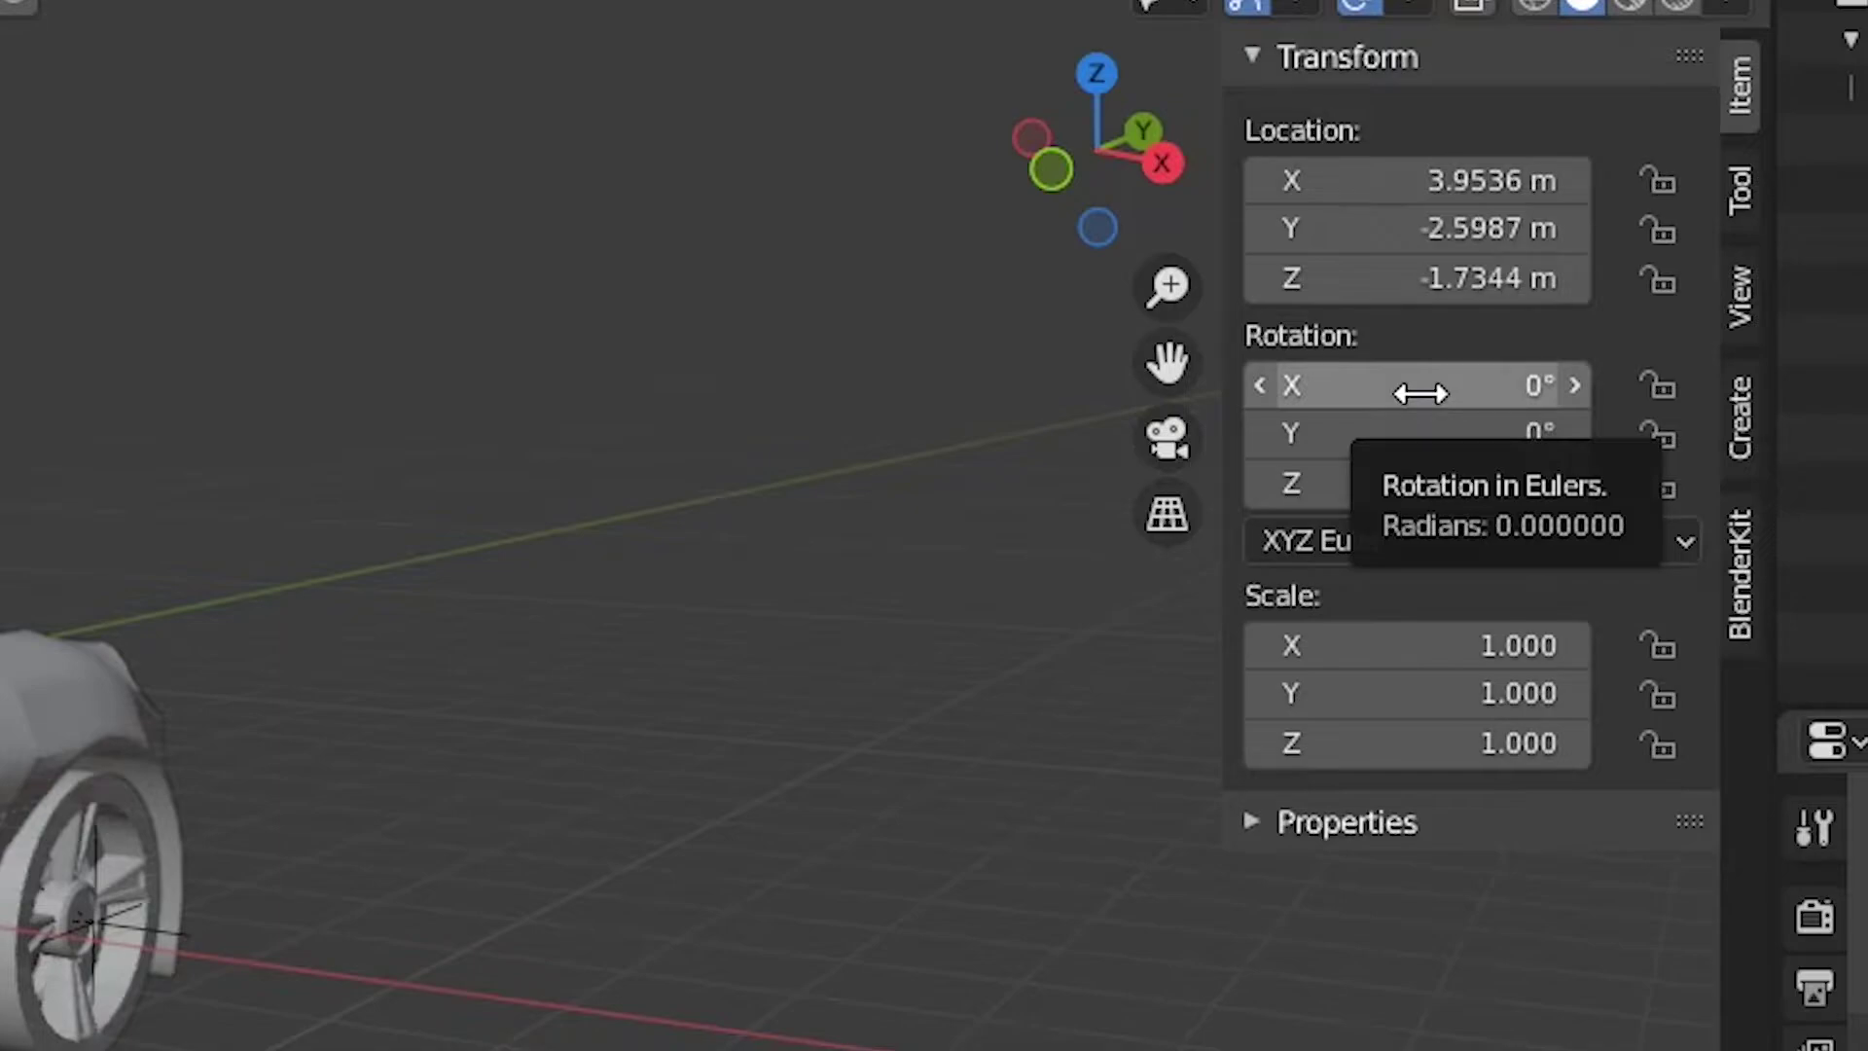
pyautogui.rightClick(1420, 392)
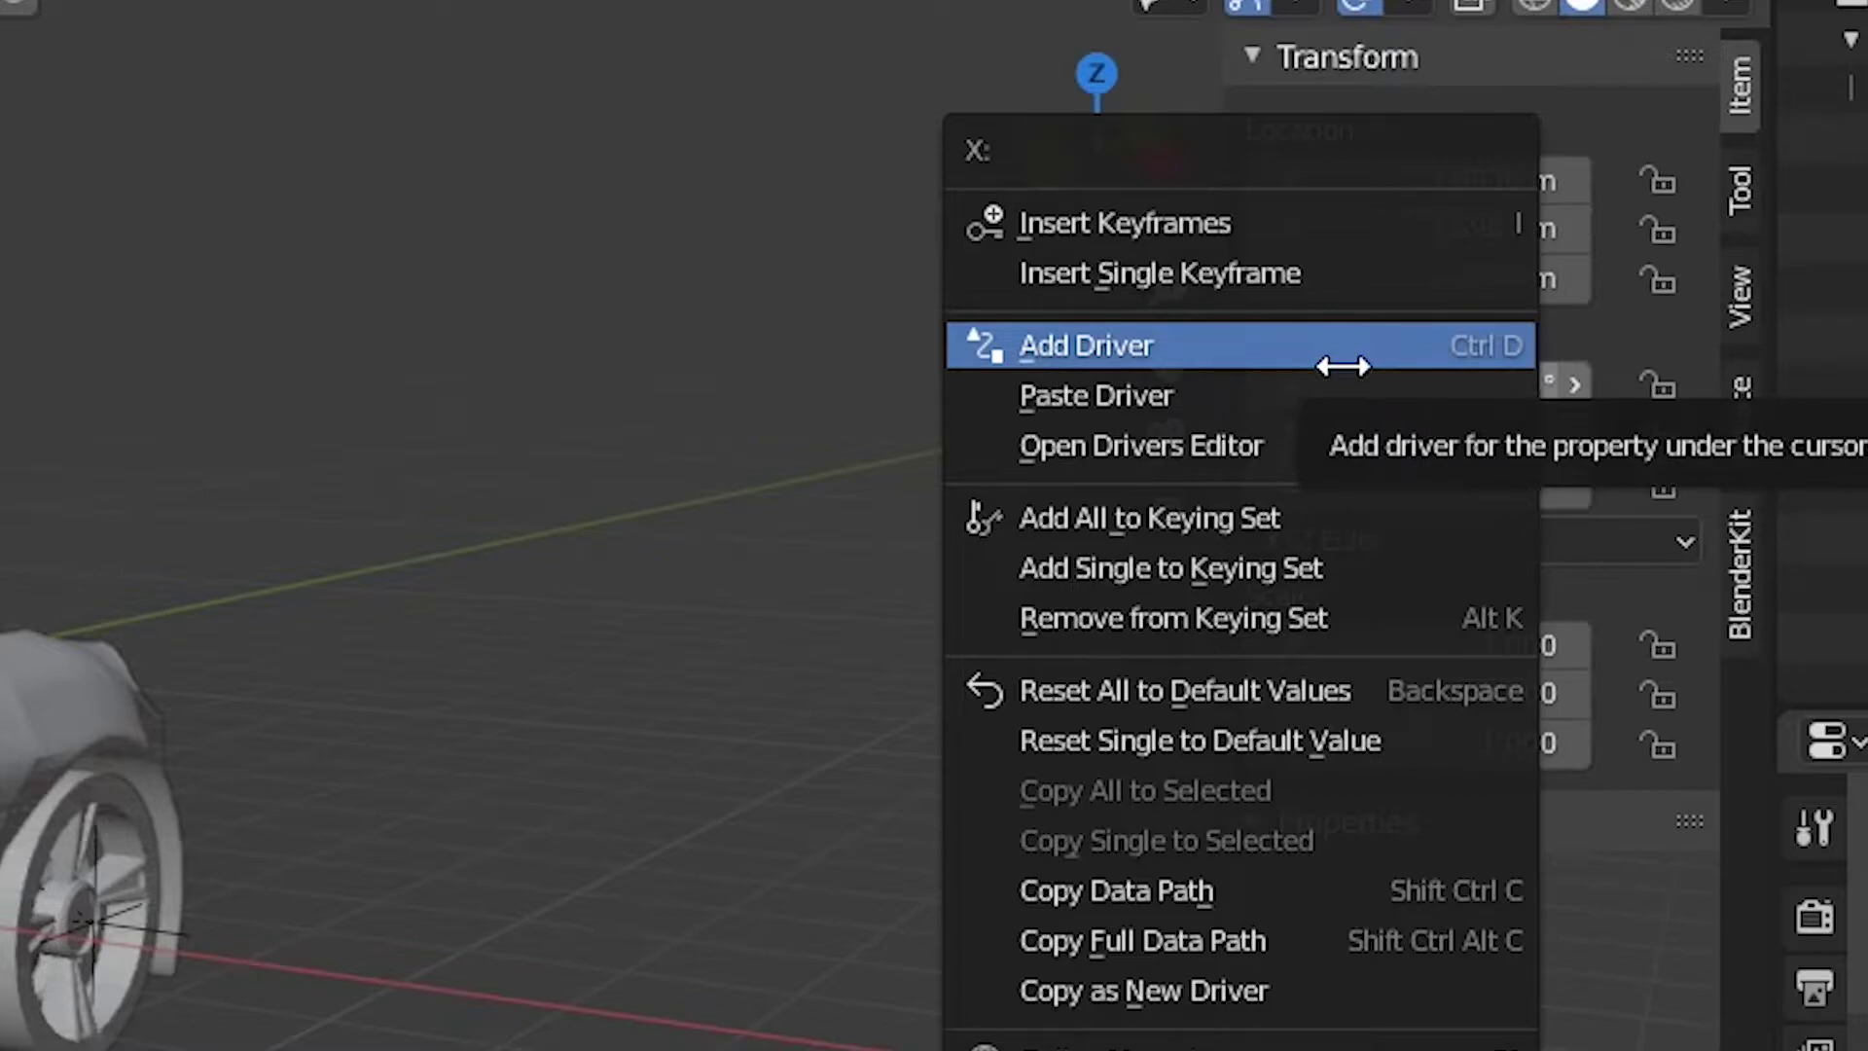
pyautogui.click(1342, 360)
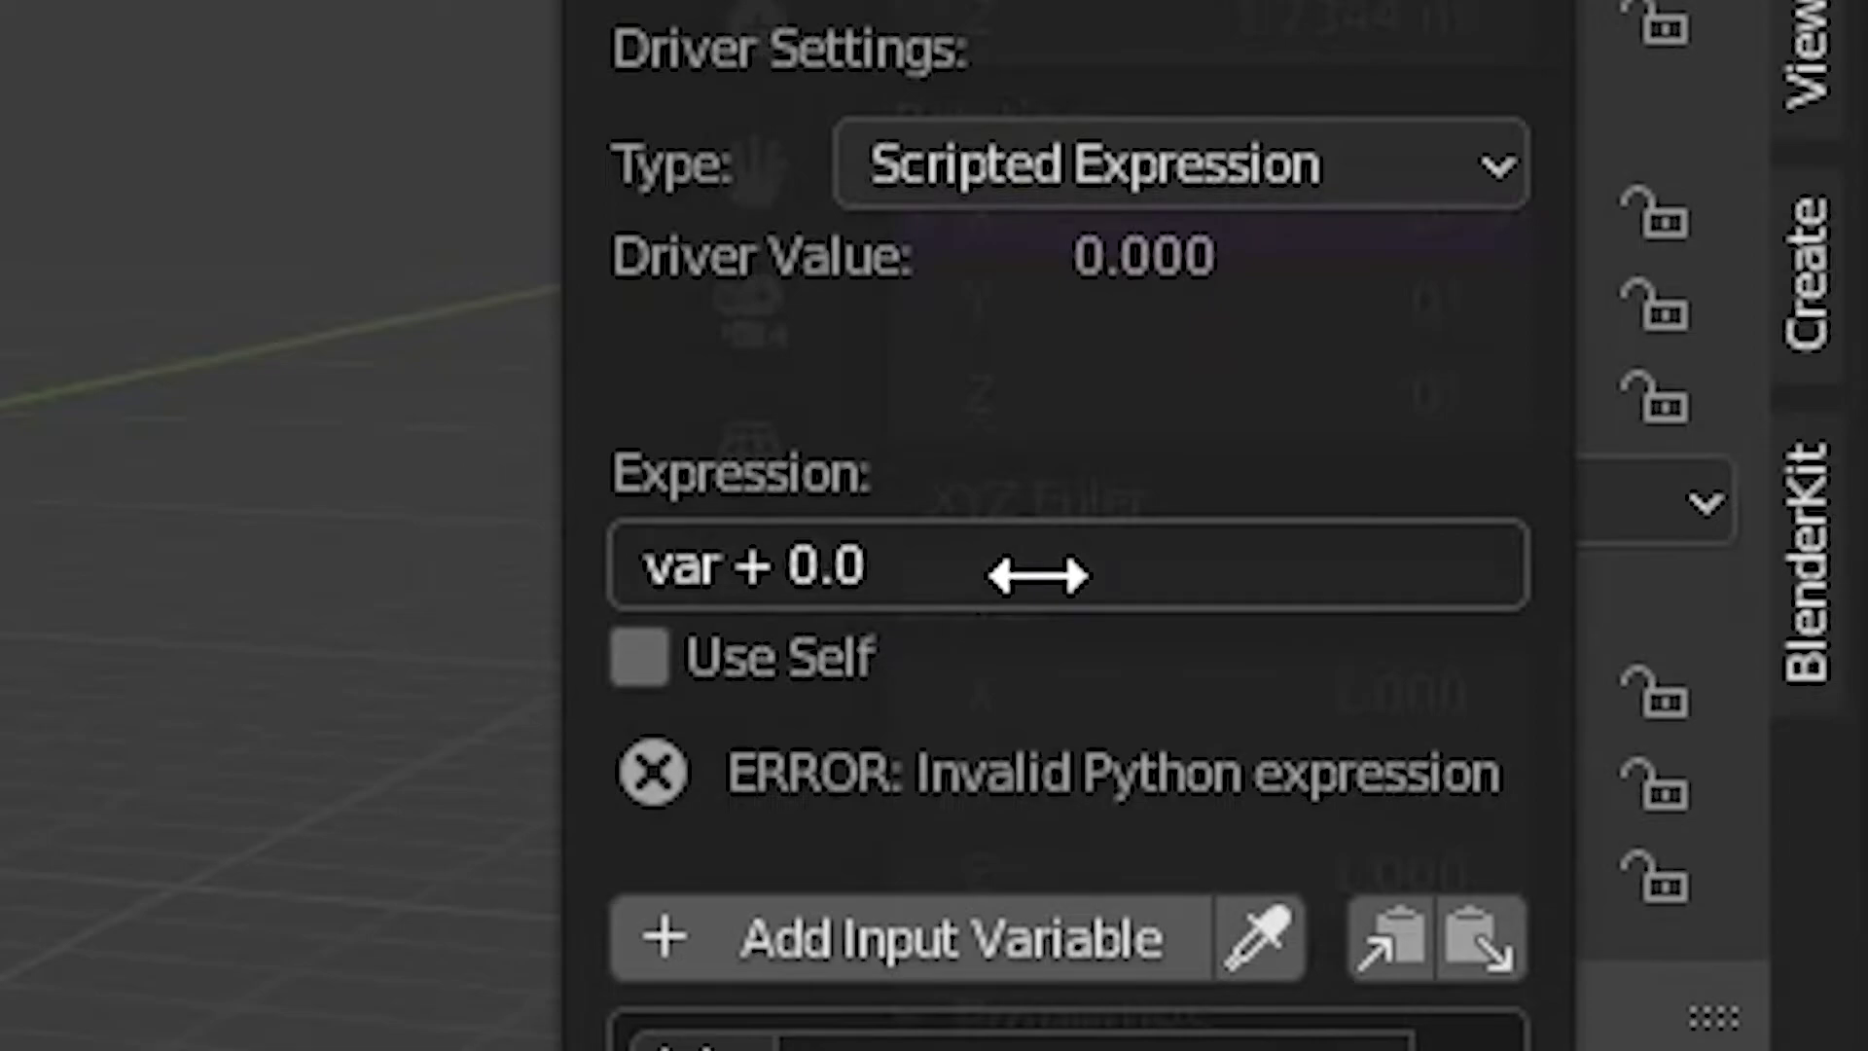
pyautogui.click(1046, 576)
pyautogui.press('BackSpace')
pyautogui.press('BackSpace')
pyautogui.press('BackSpace')
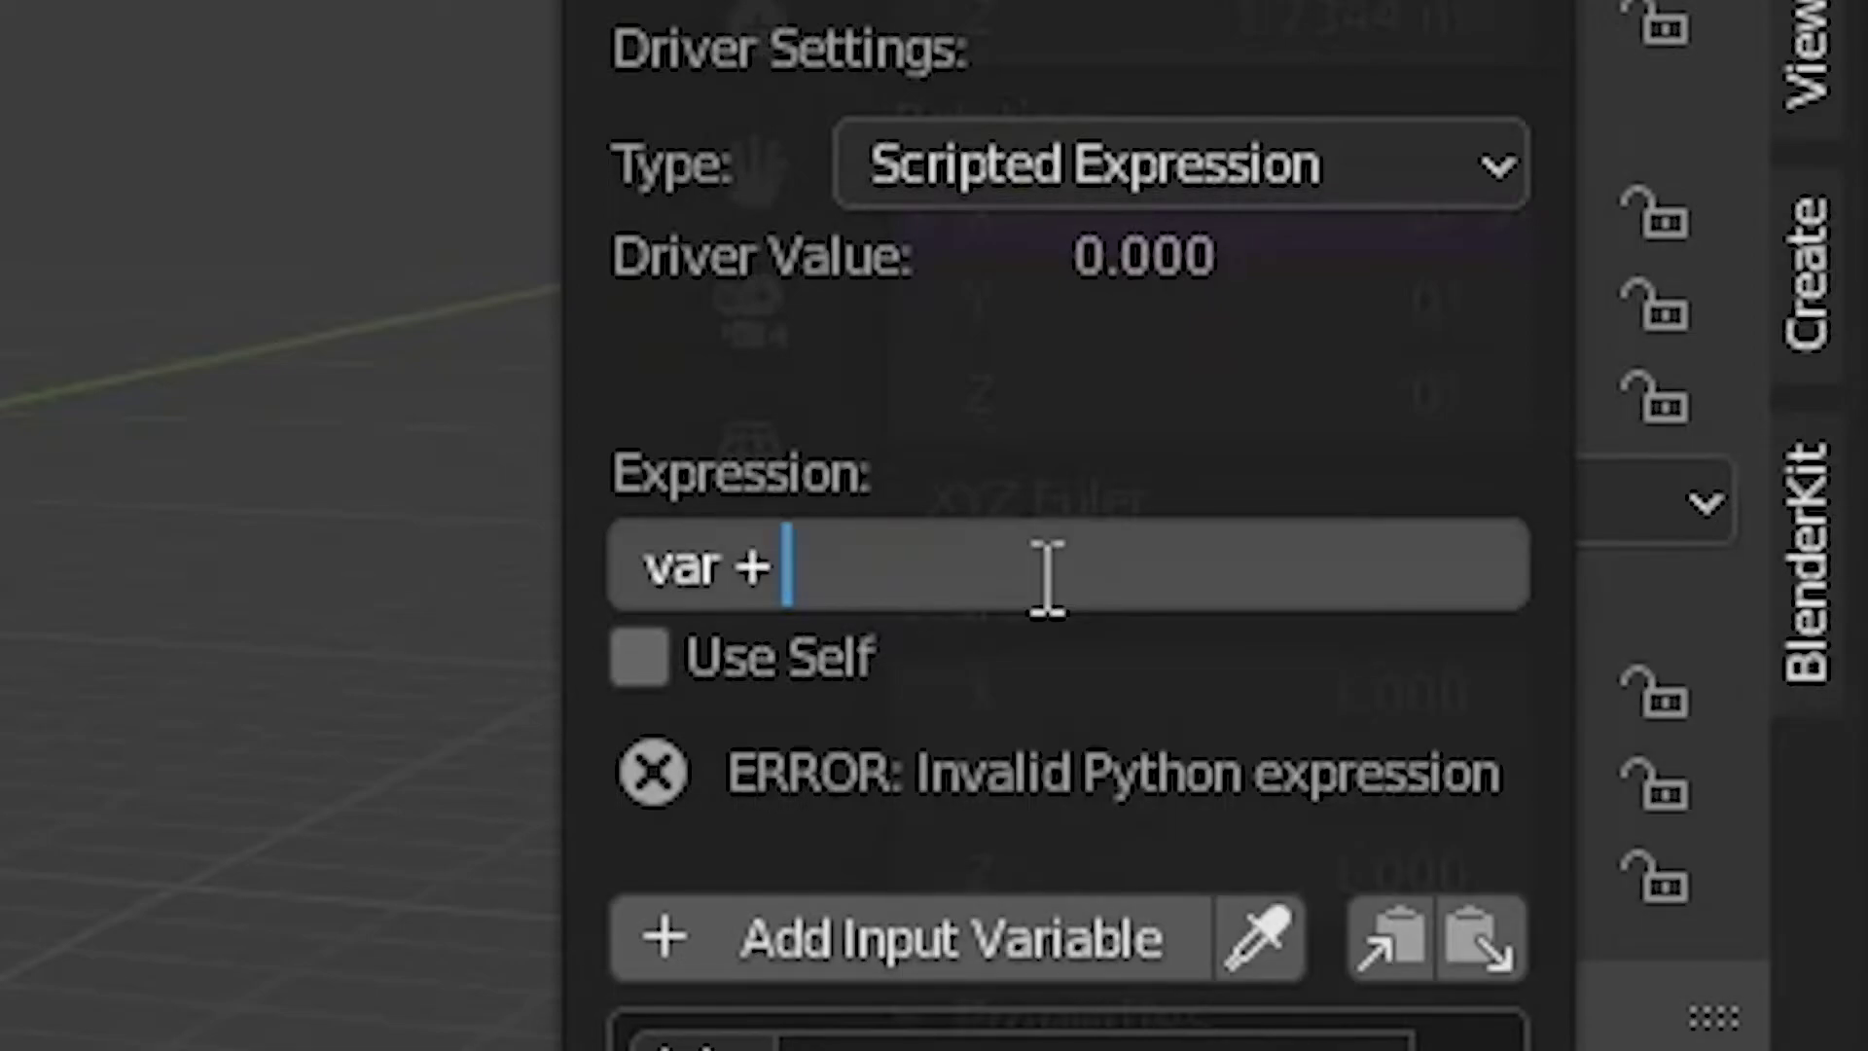
pyautogui.press('BackSpace')
pyautogui.press('BackSpace')
pyautogui.press('BackSpace')
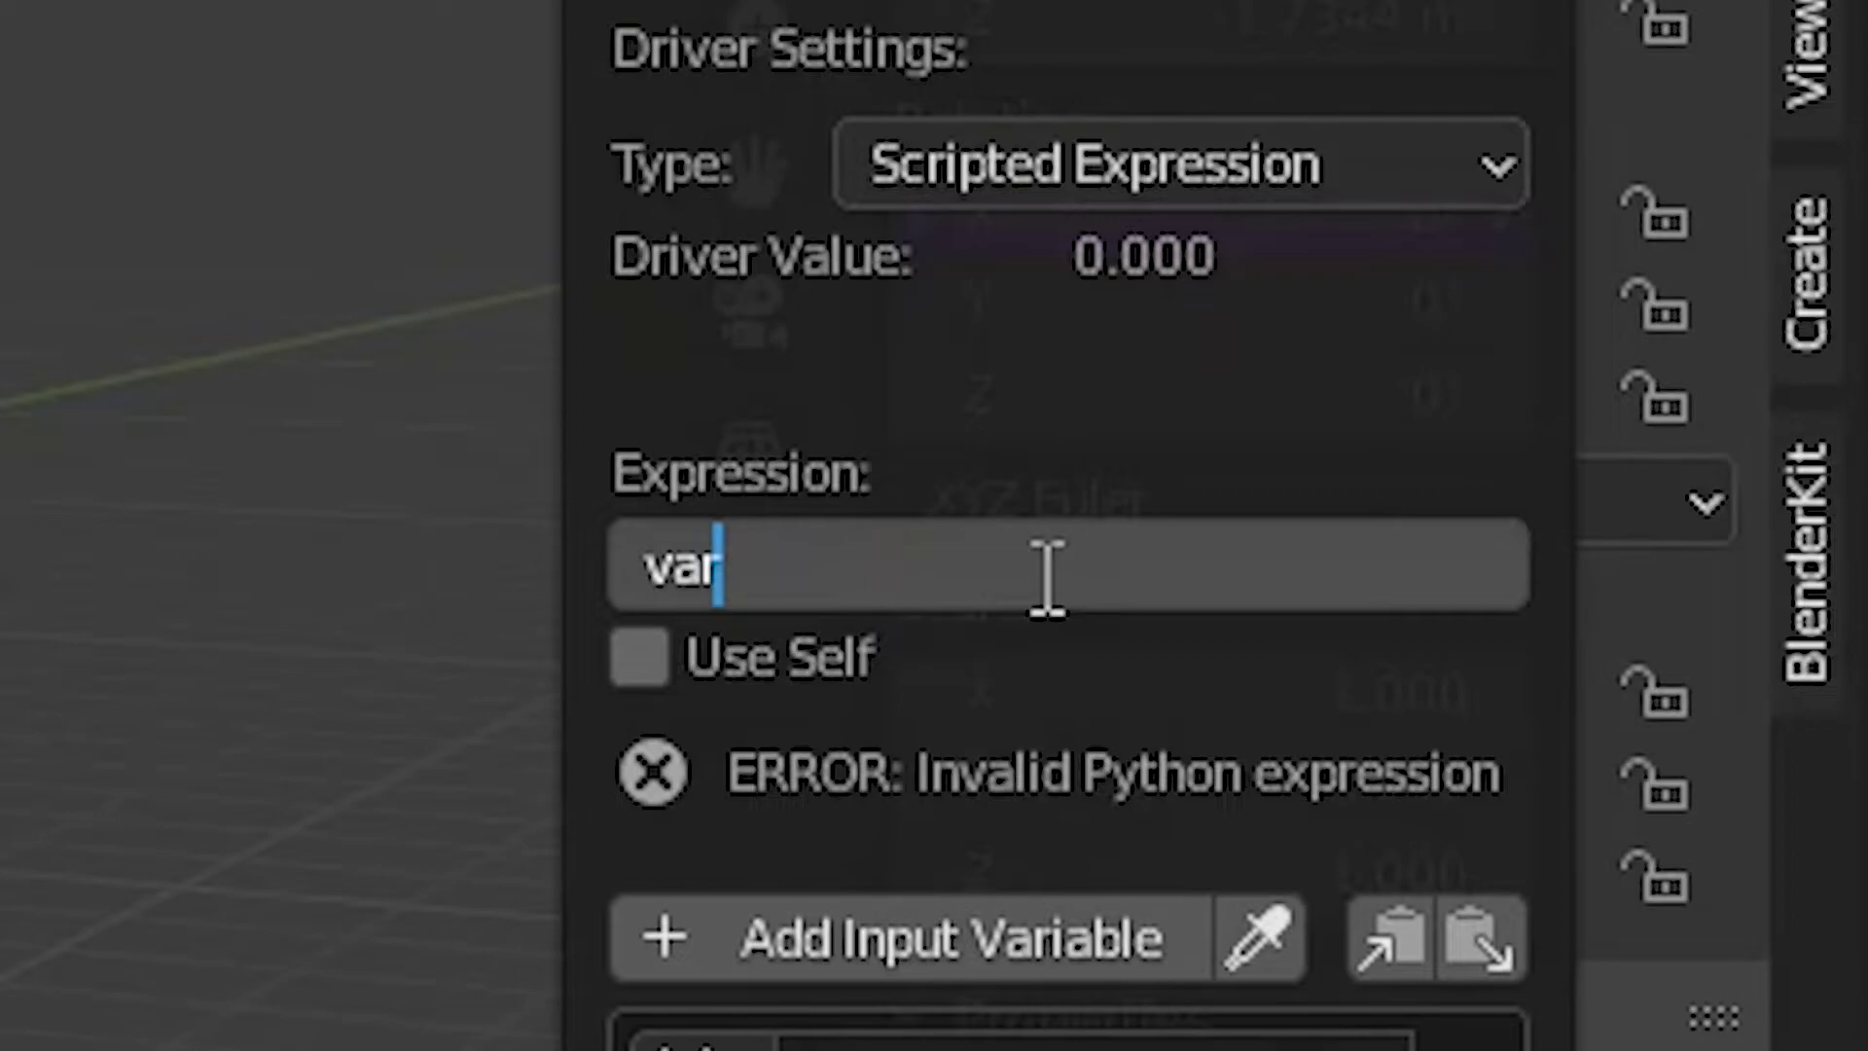
pyautogui.write('*')
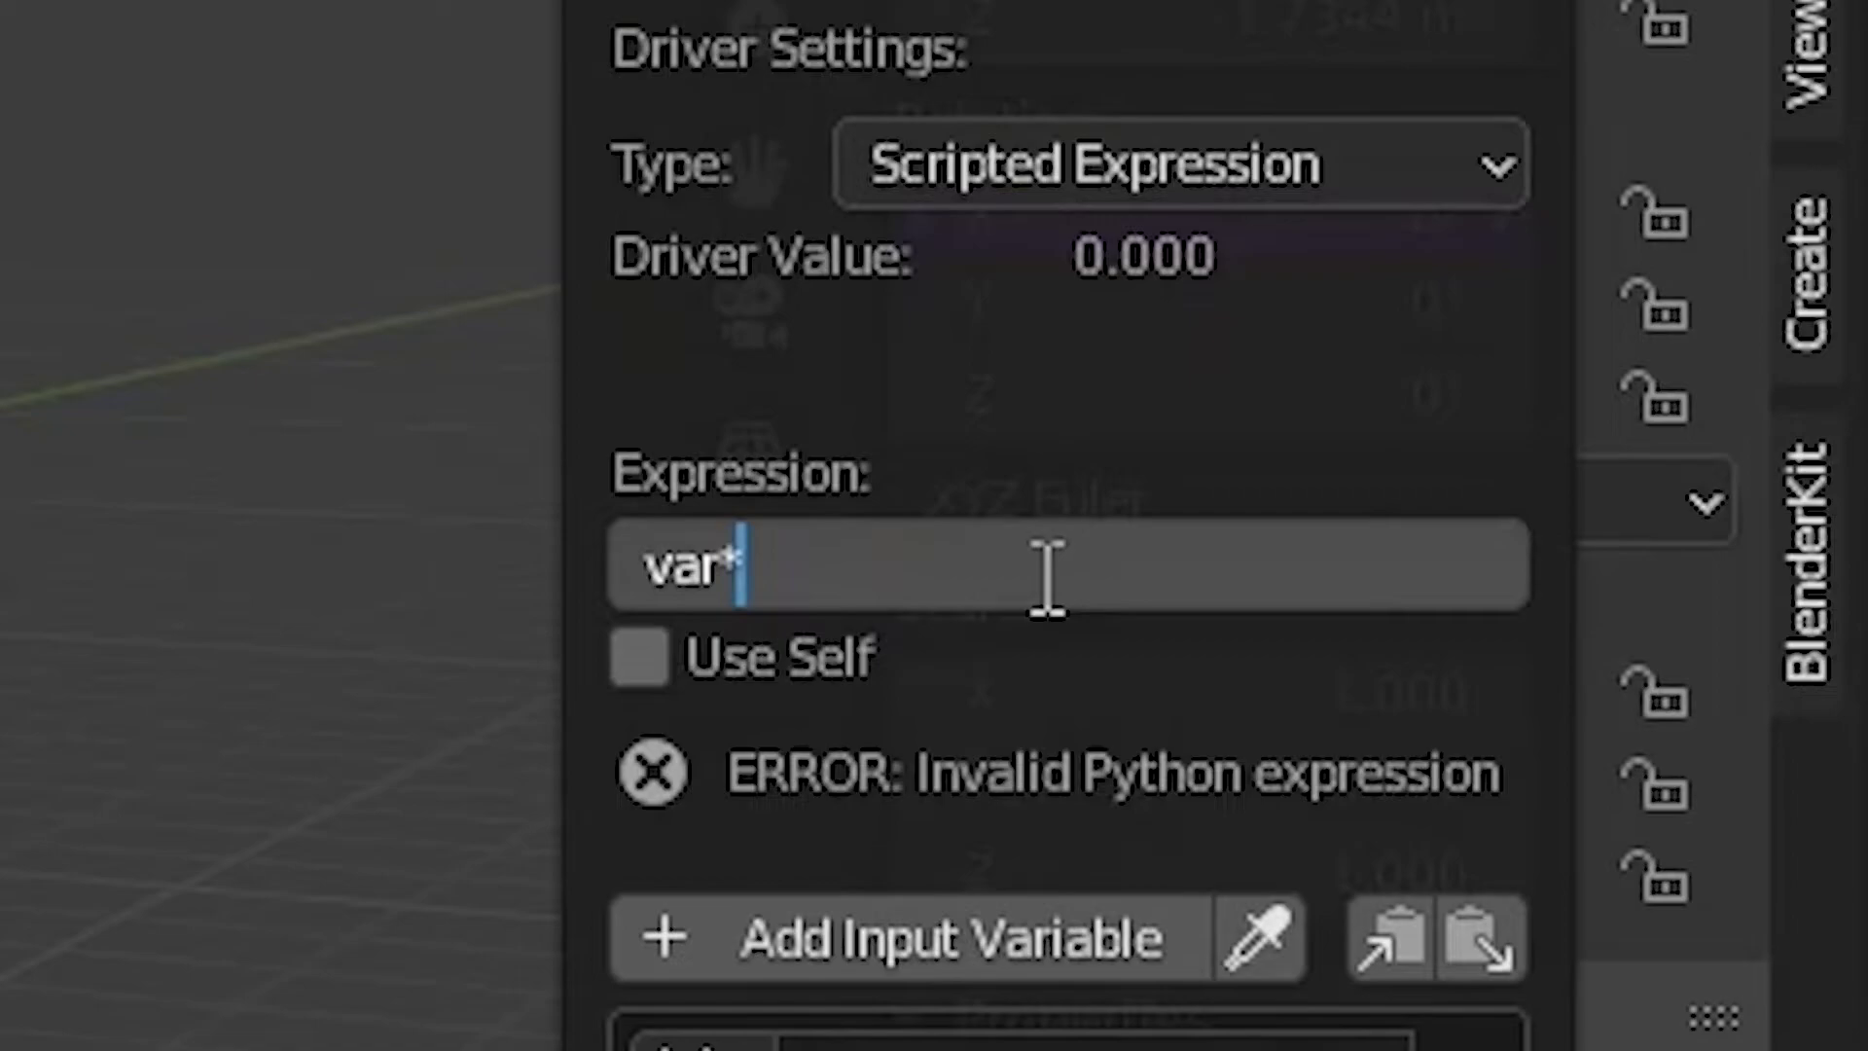
pyautogui.write('-1')
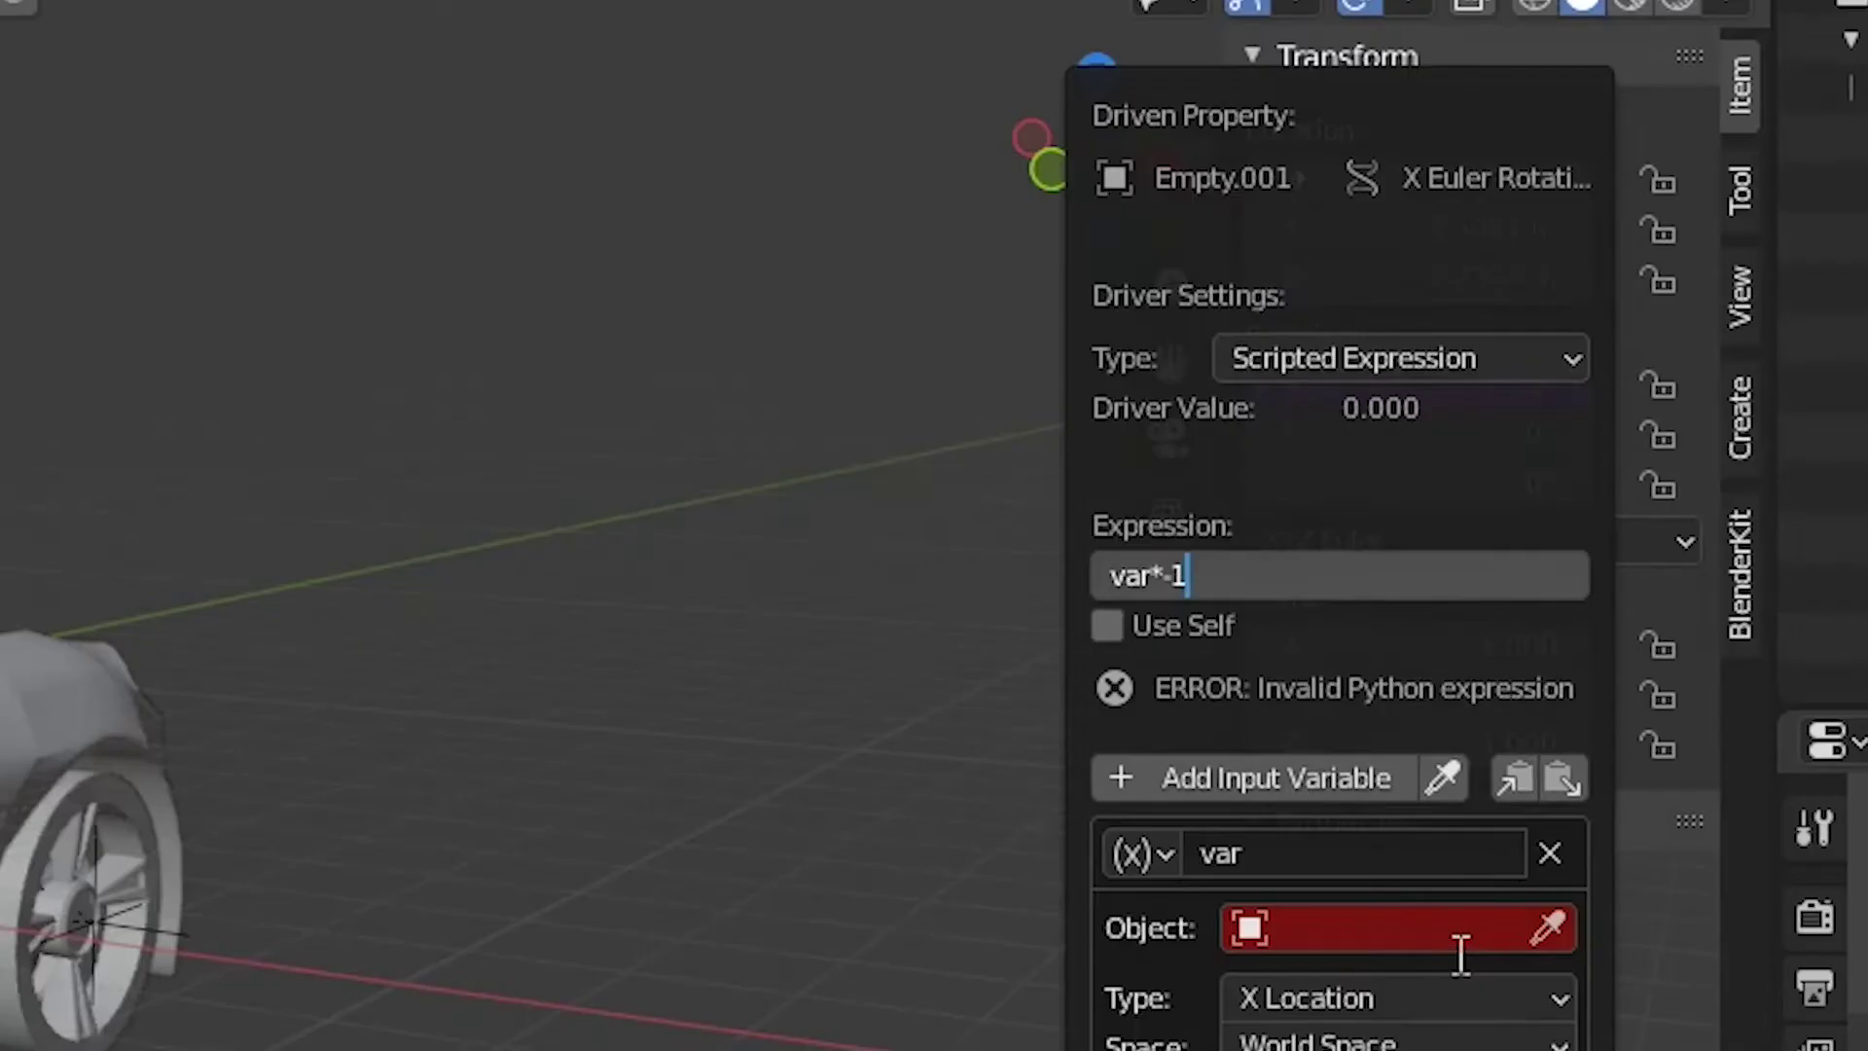
pyautogui.press('Return')
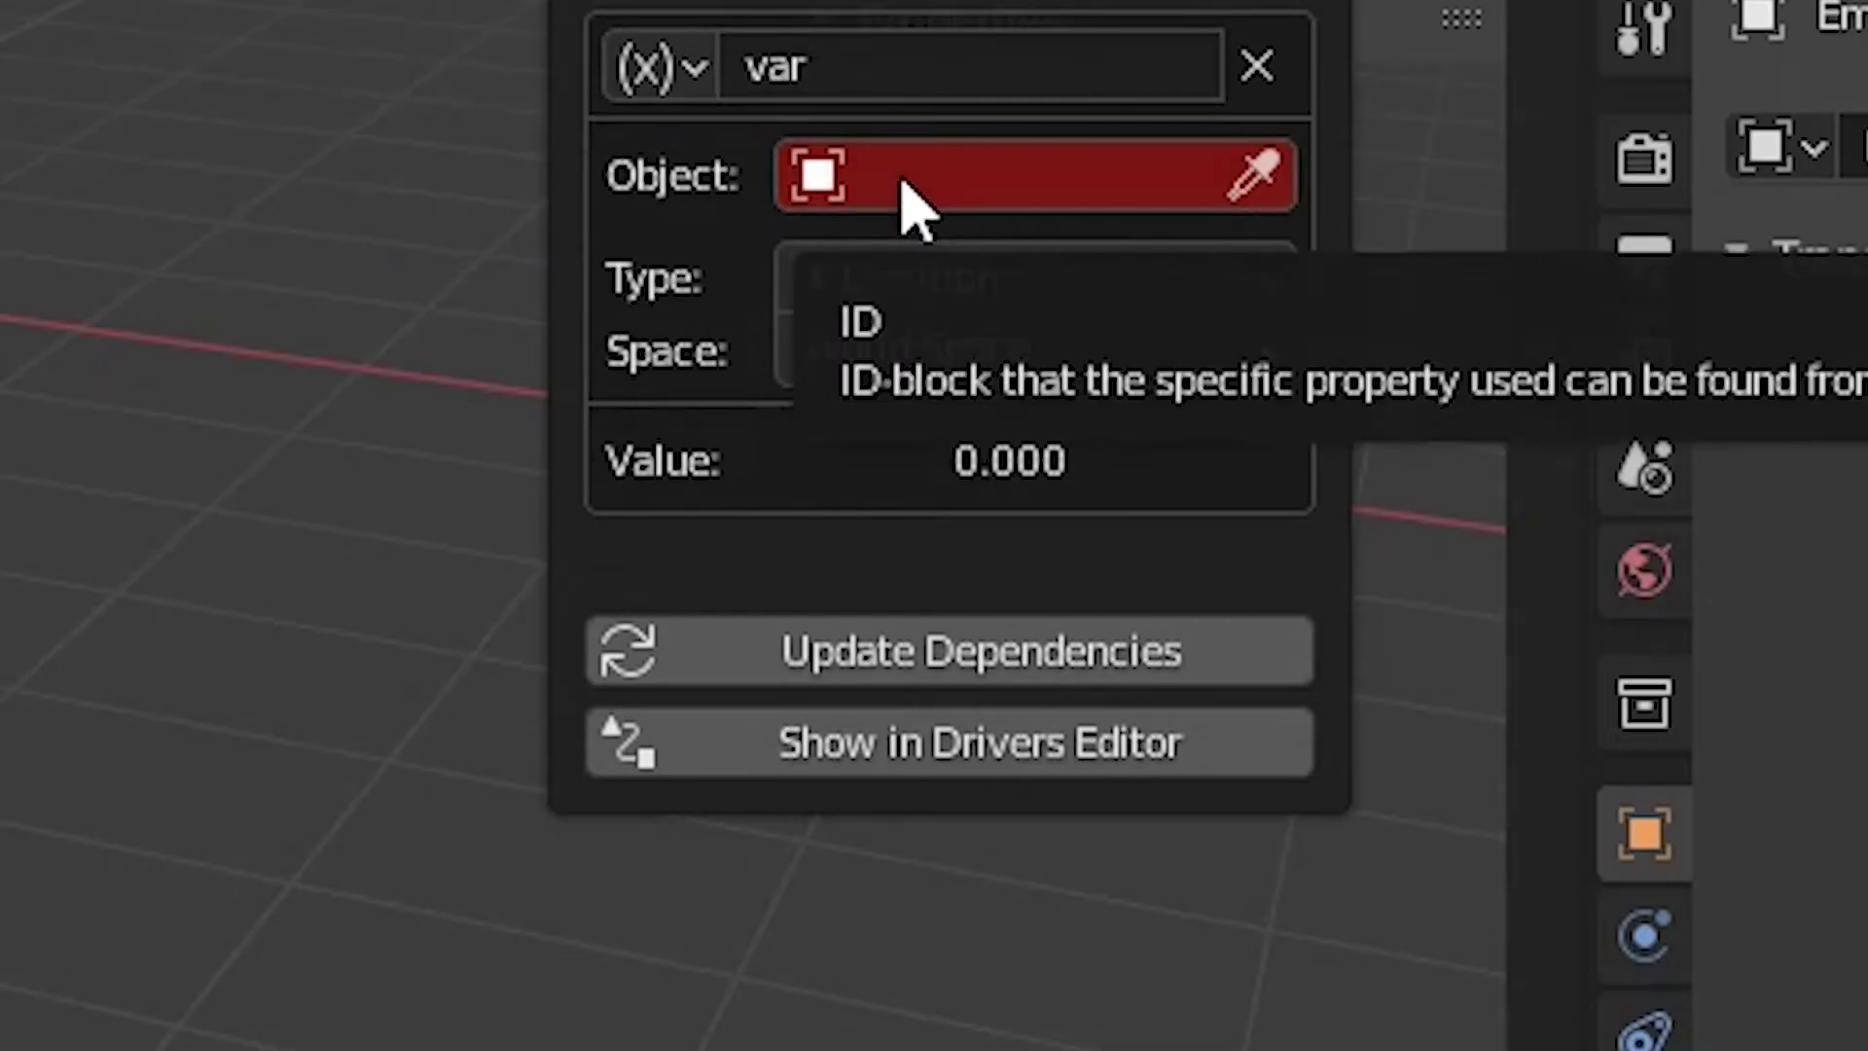
# Point the driver variable at the main Empty's Y Location in Local Space.
pyautogui.click(1299, 928)
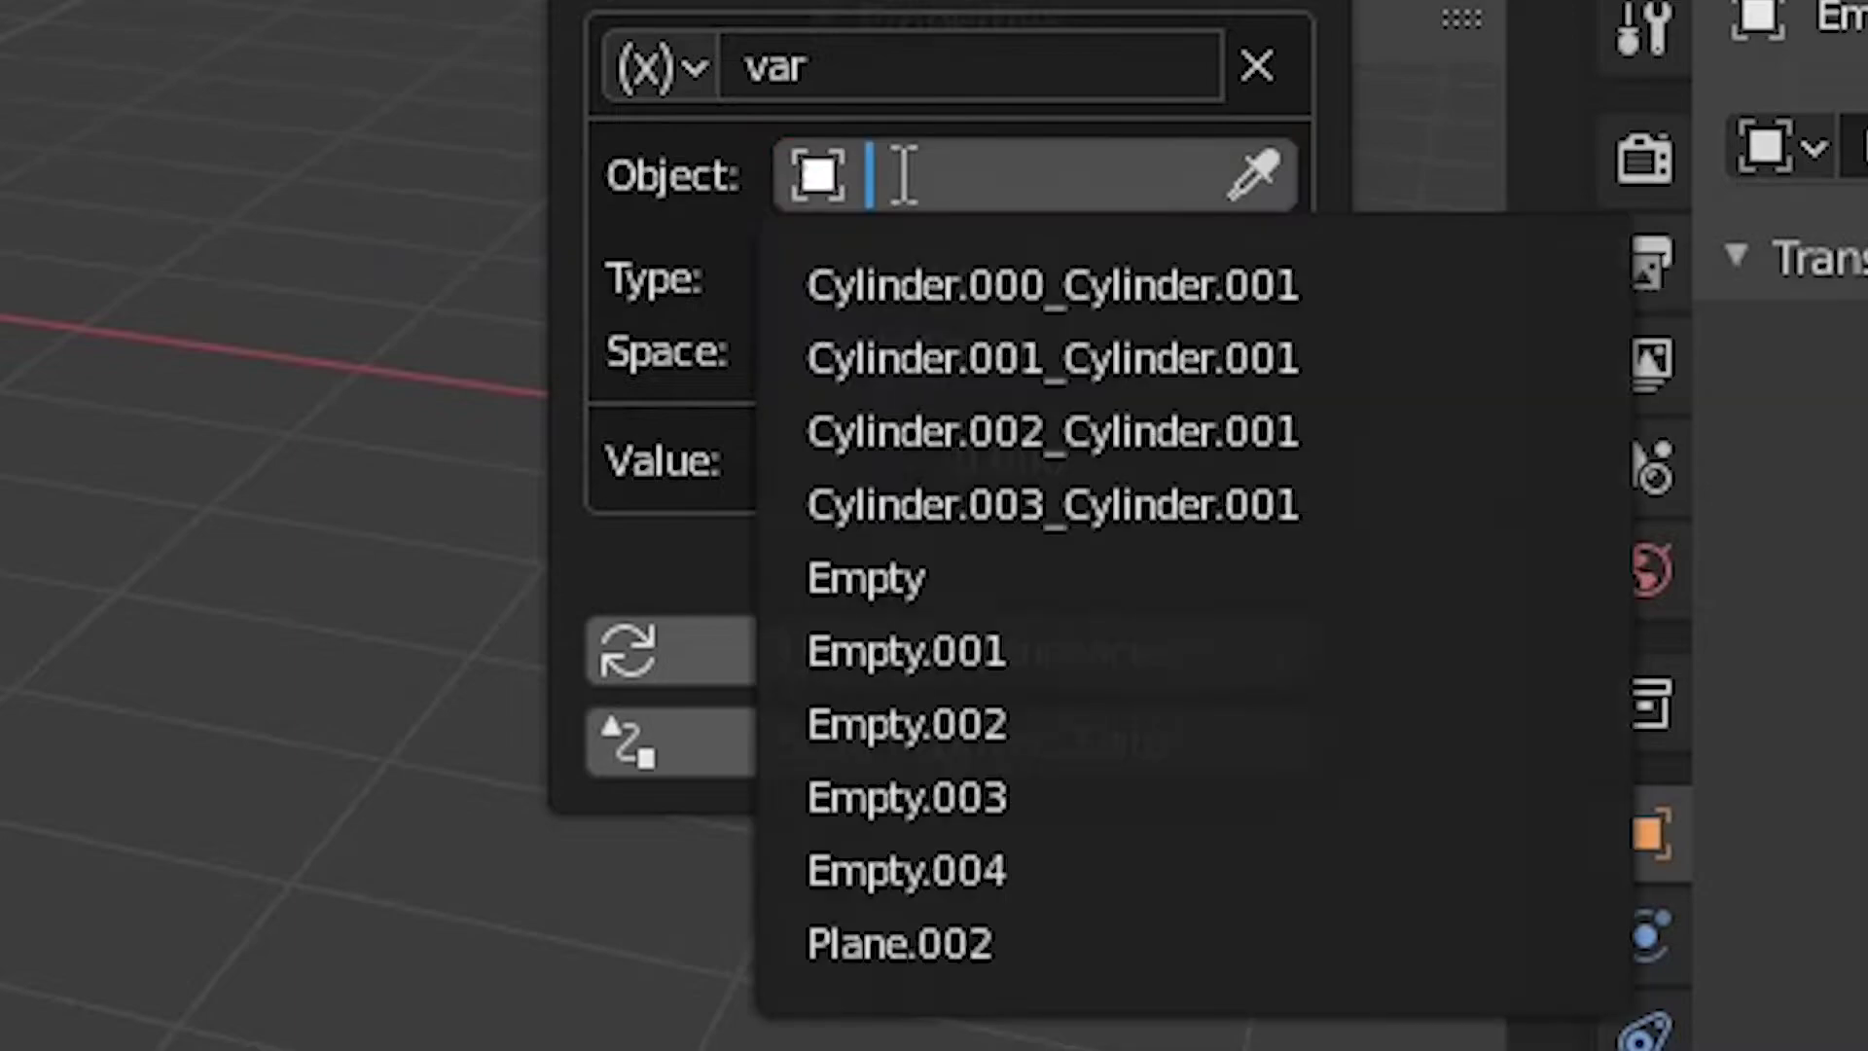
pyautogui.click(1024, 583)
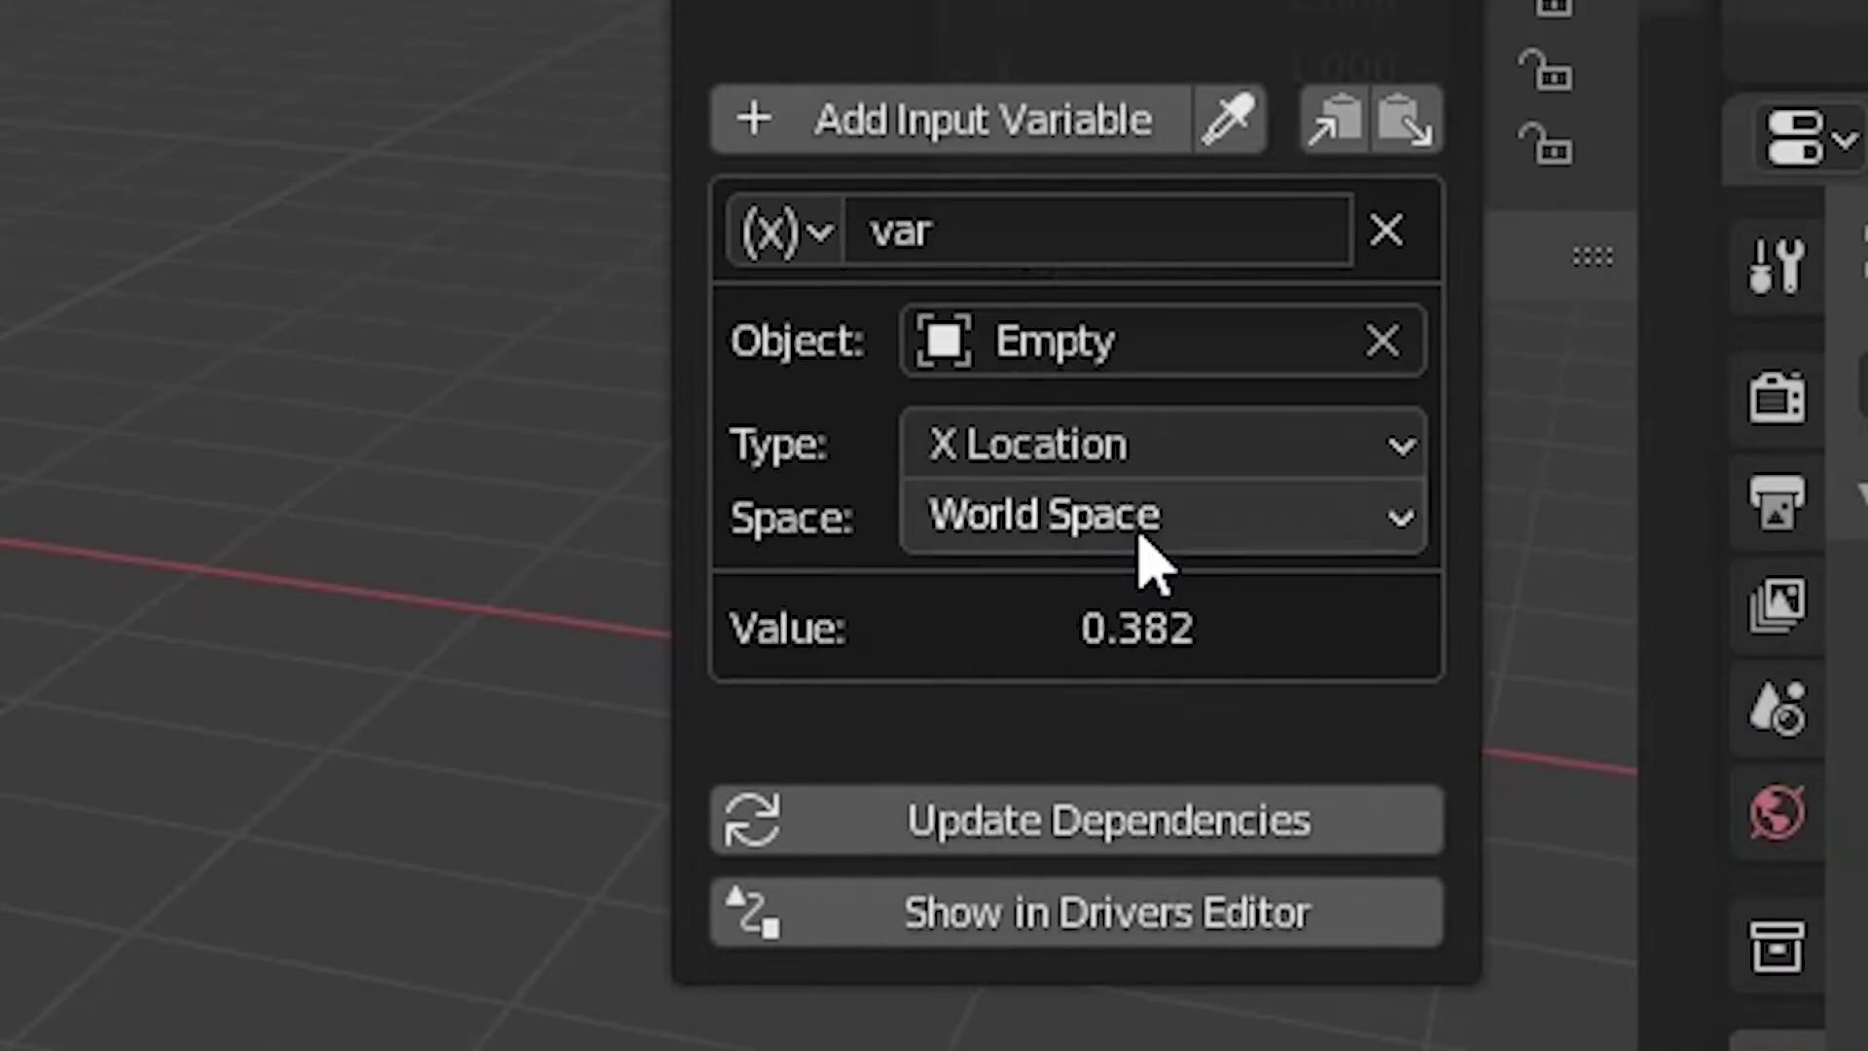
pyautogui.click(1158, 467)
pyautogui.click(1090, 611)
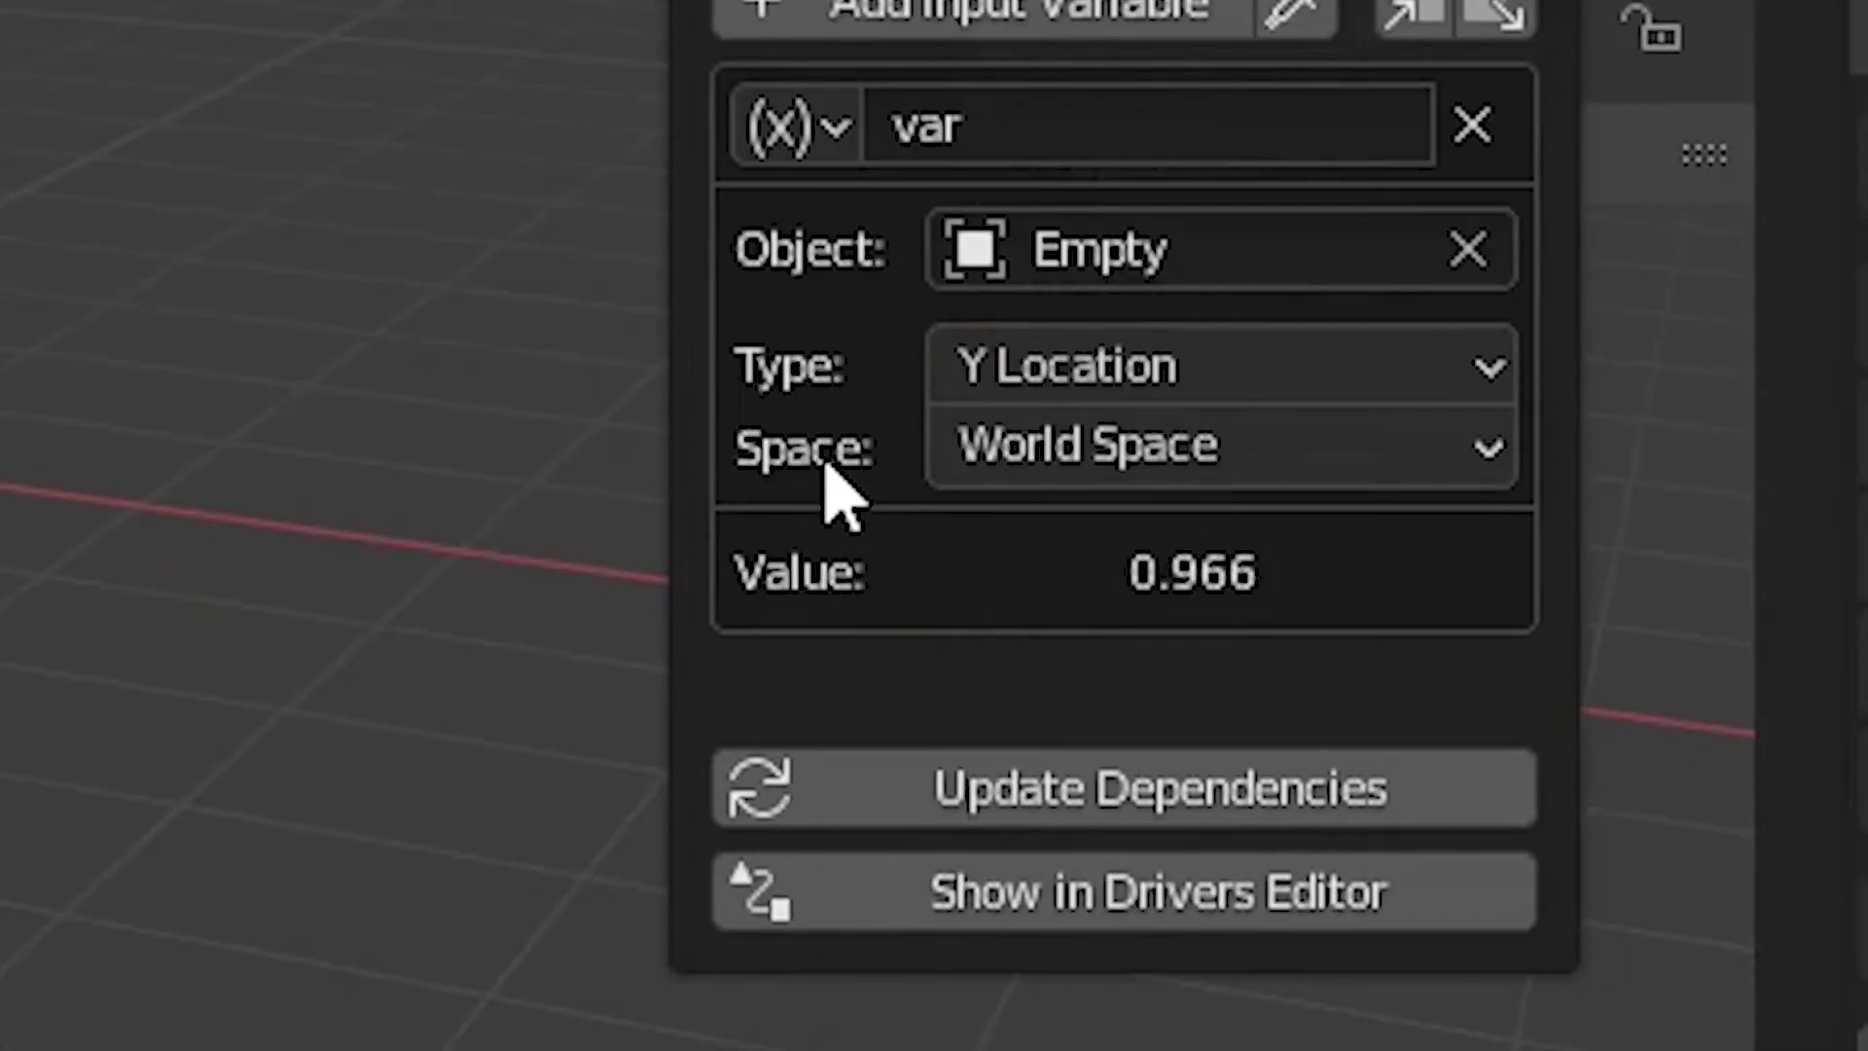
pyautogui.click(989, 451)
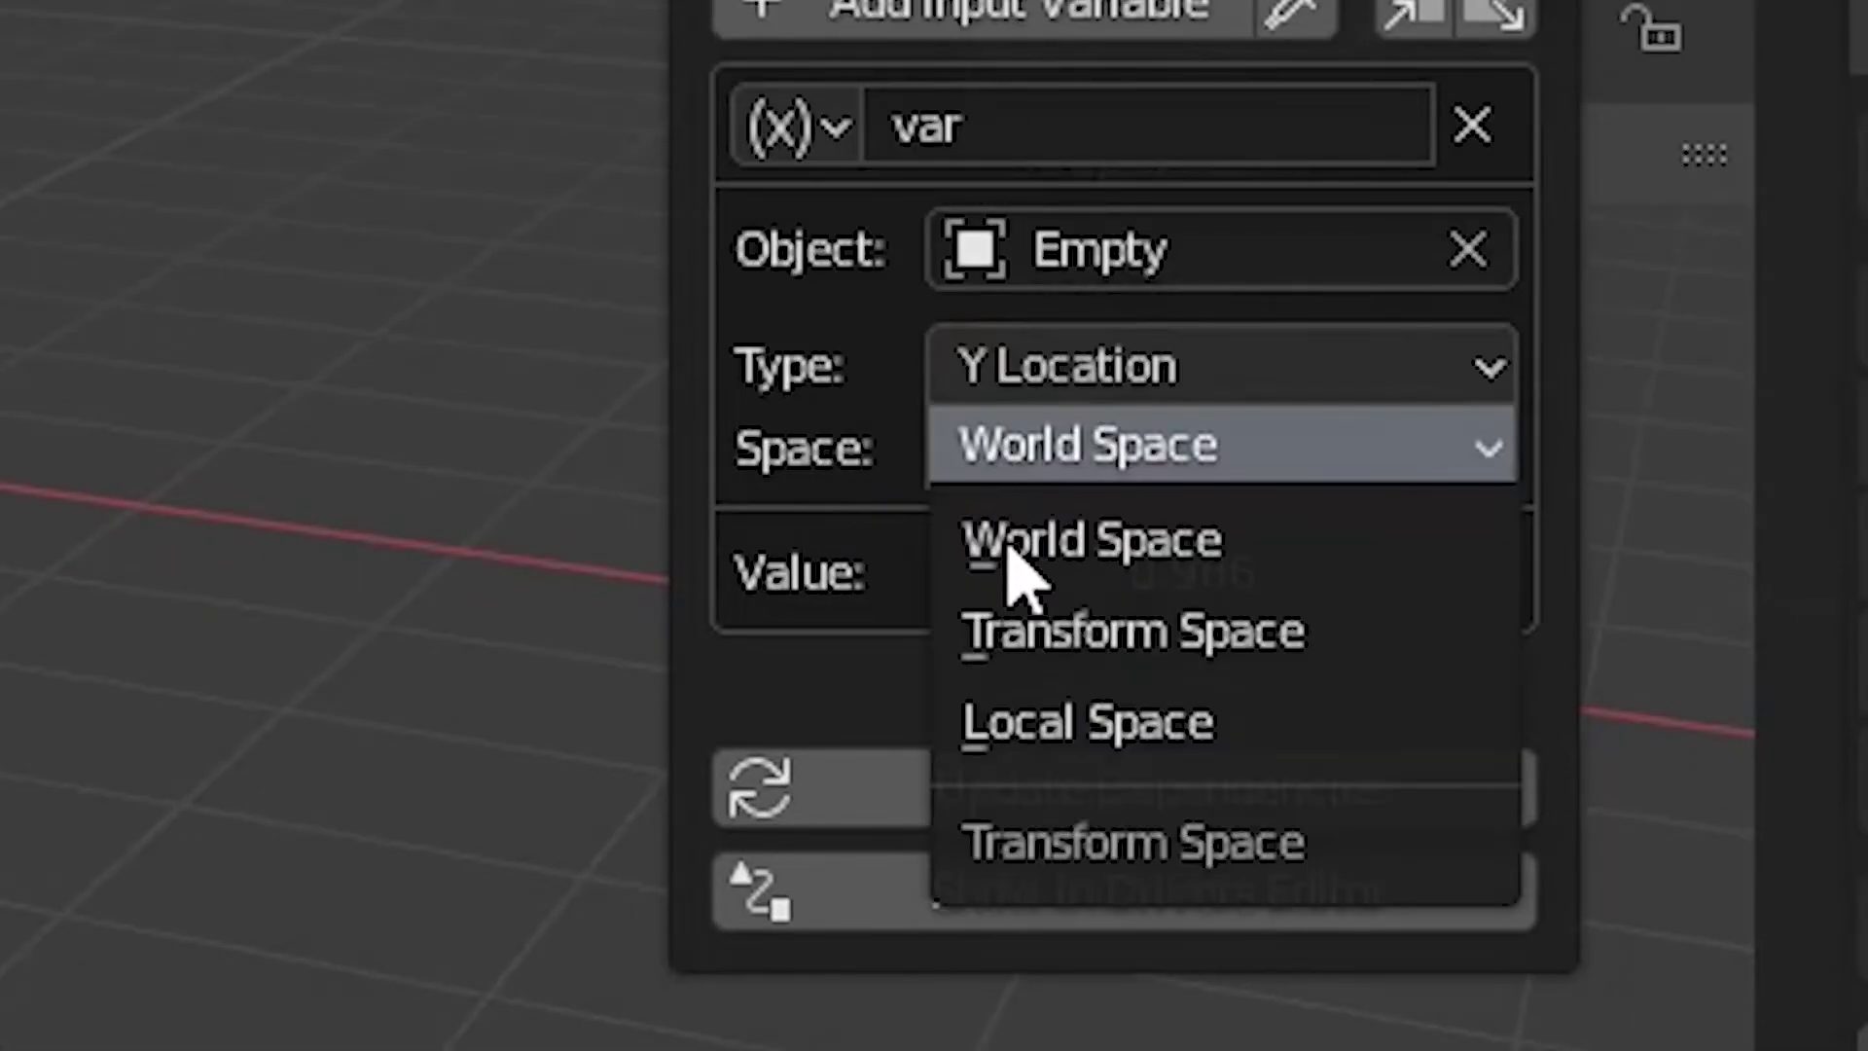
pyautogui.click(1002, 717)
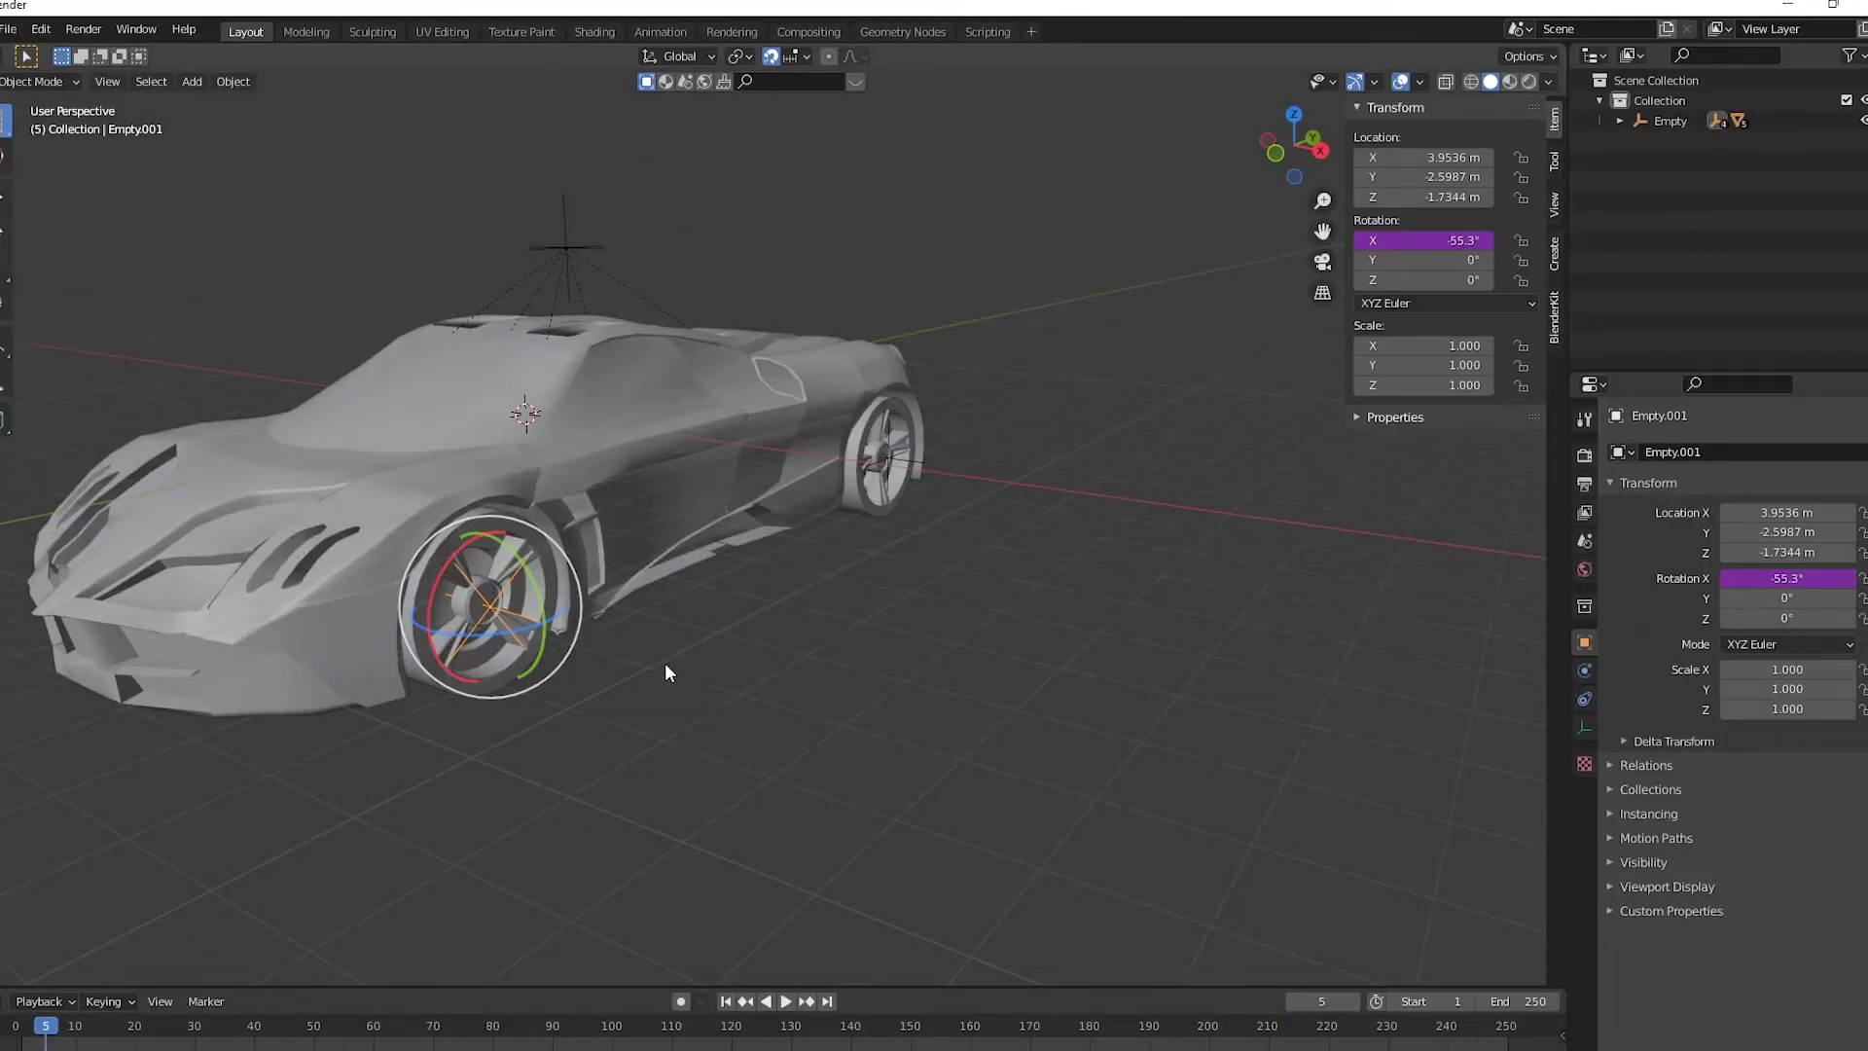
# Move the main Empty and car back along Y to about 8 m.
pyautogui.scroll(-3, 597, 289)
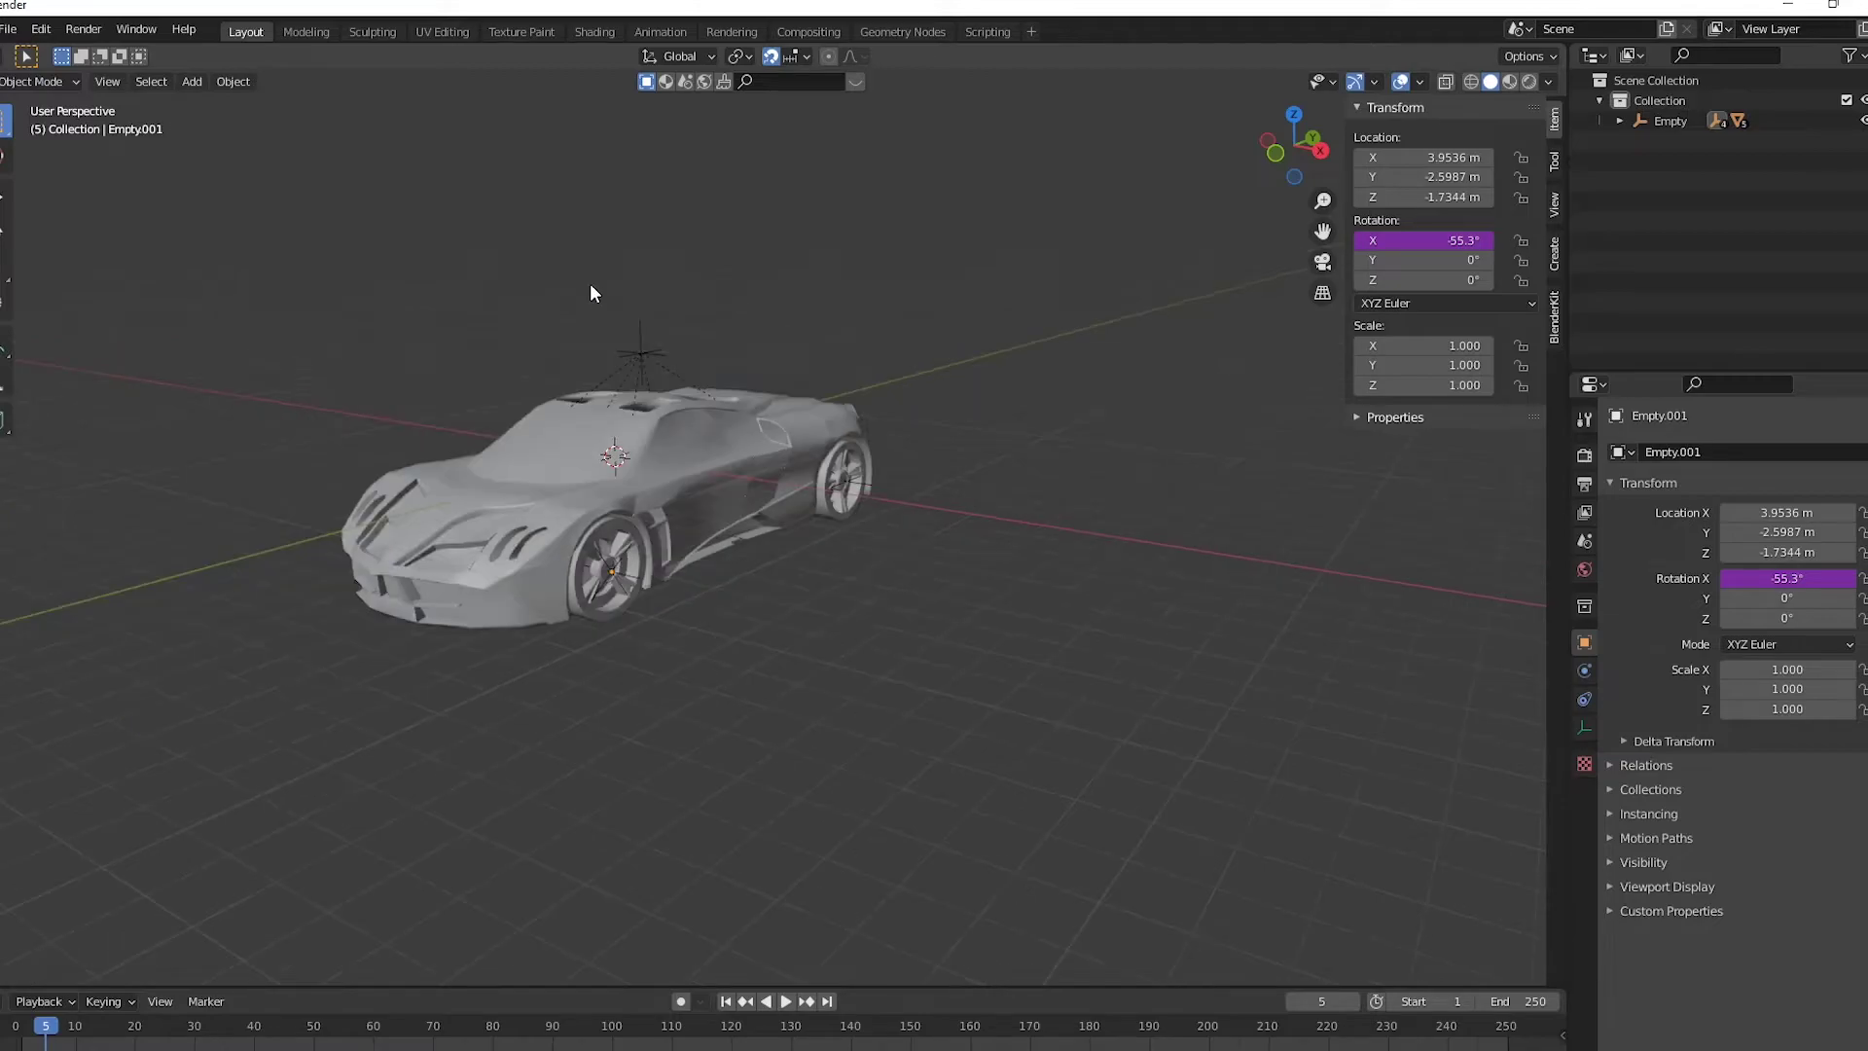
pyautogui.click(634, 353)
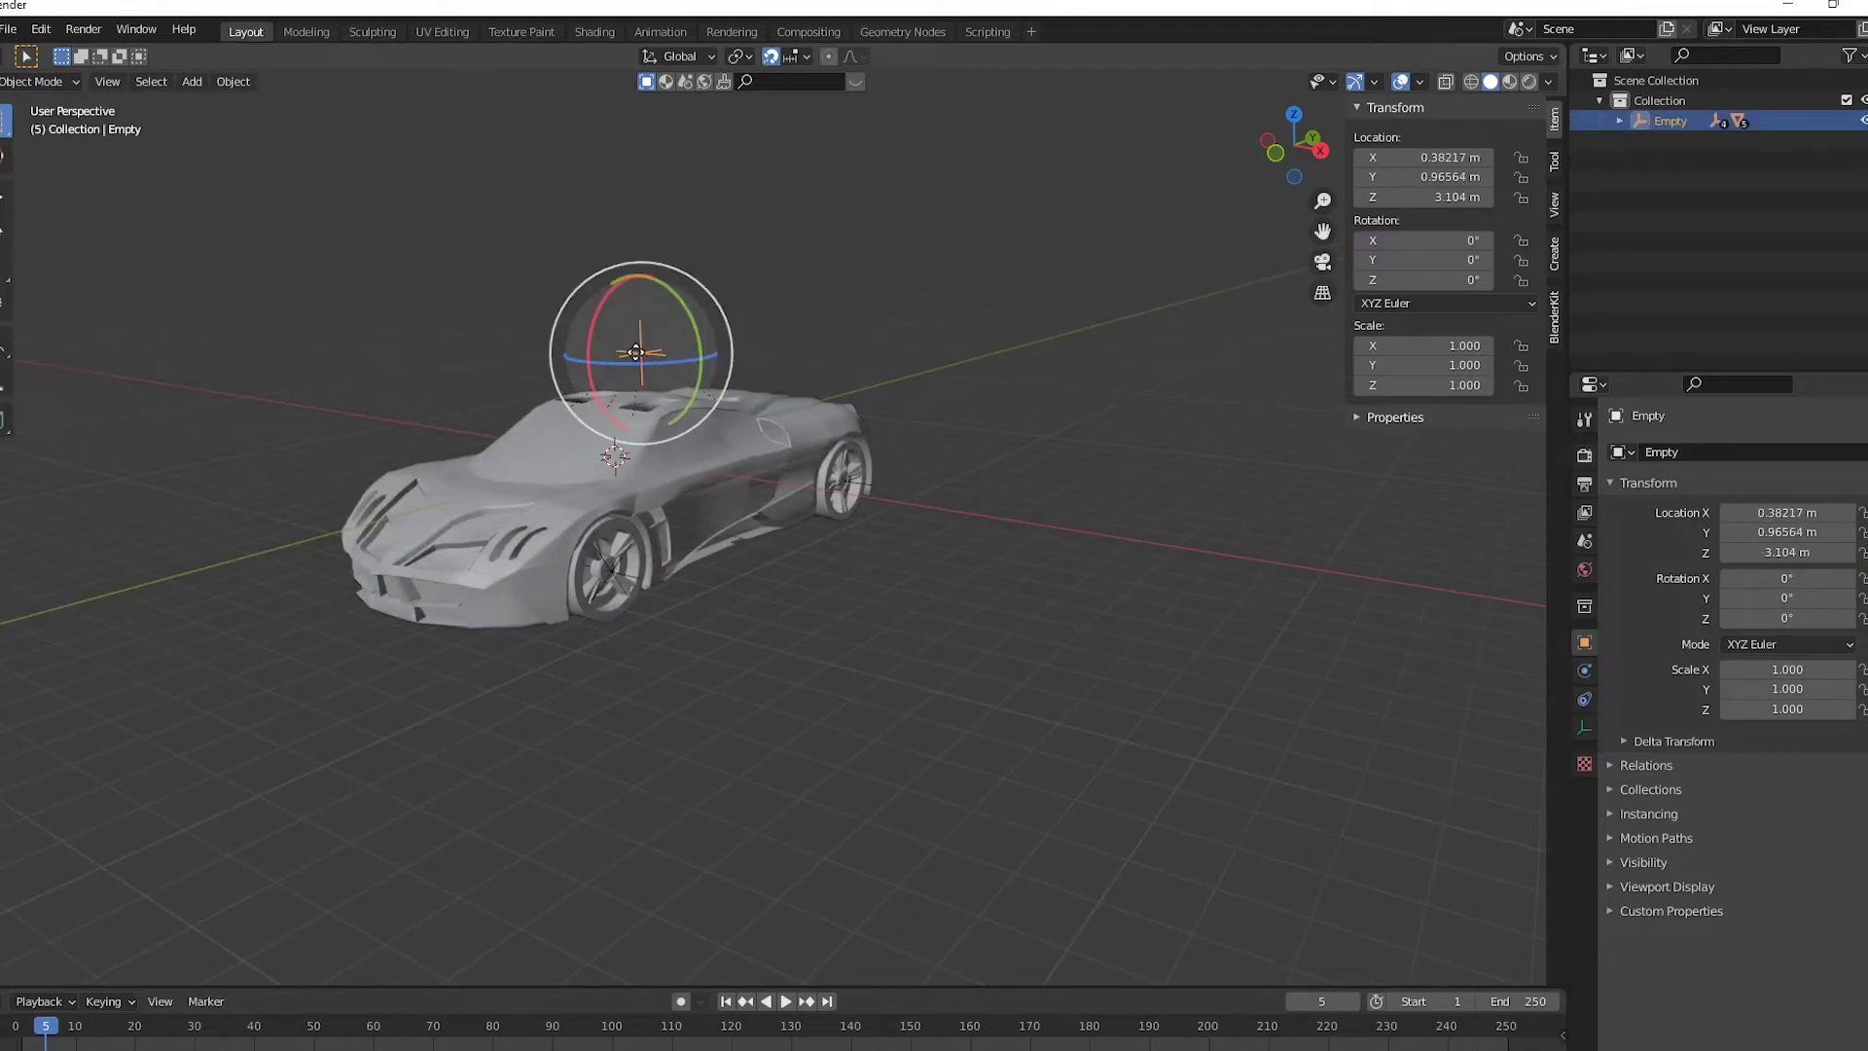
pyautogui.press('g')
pyautogui.press('y')
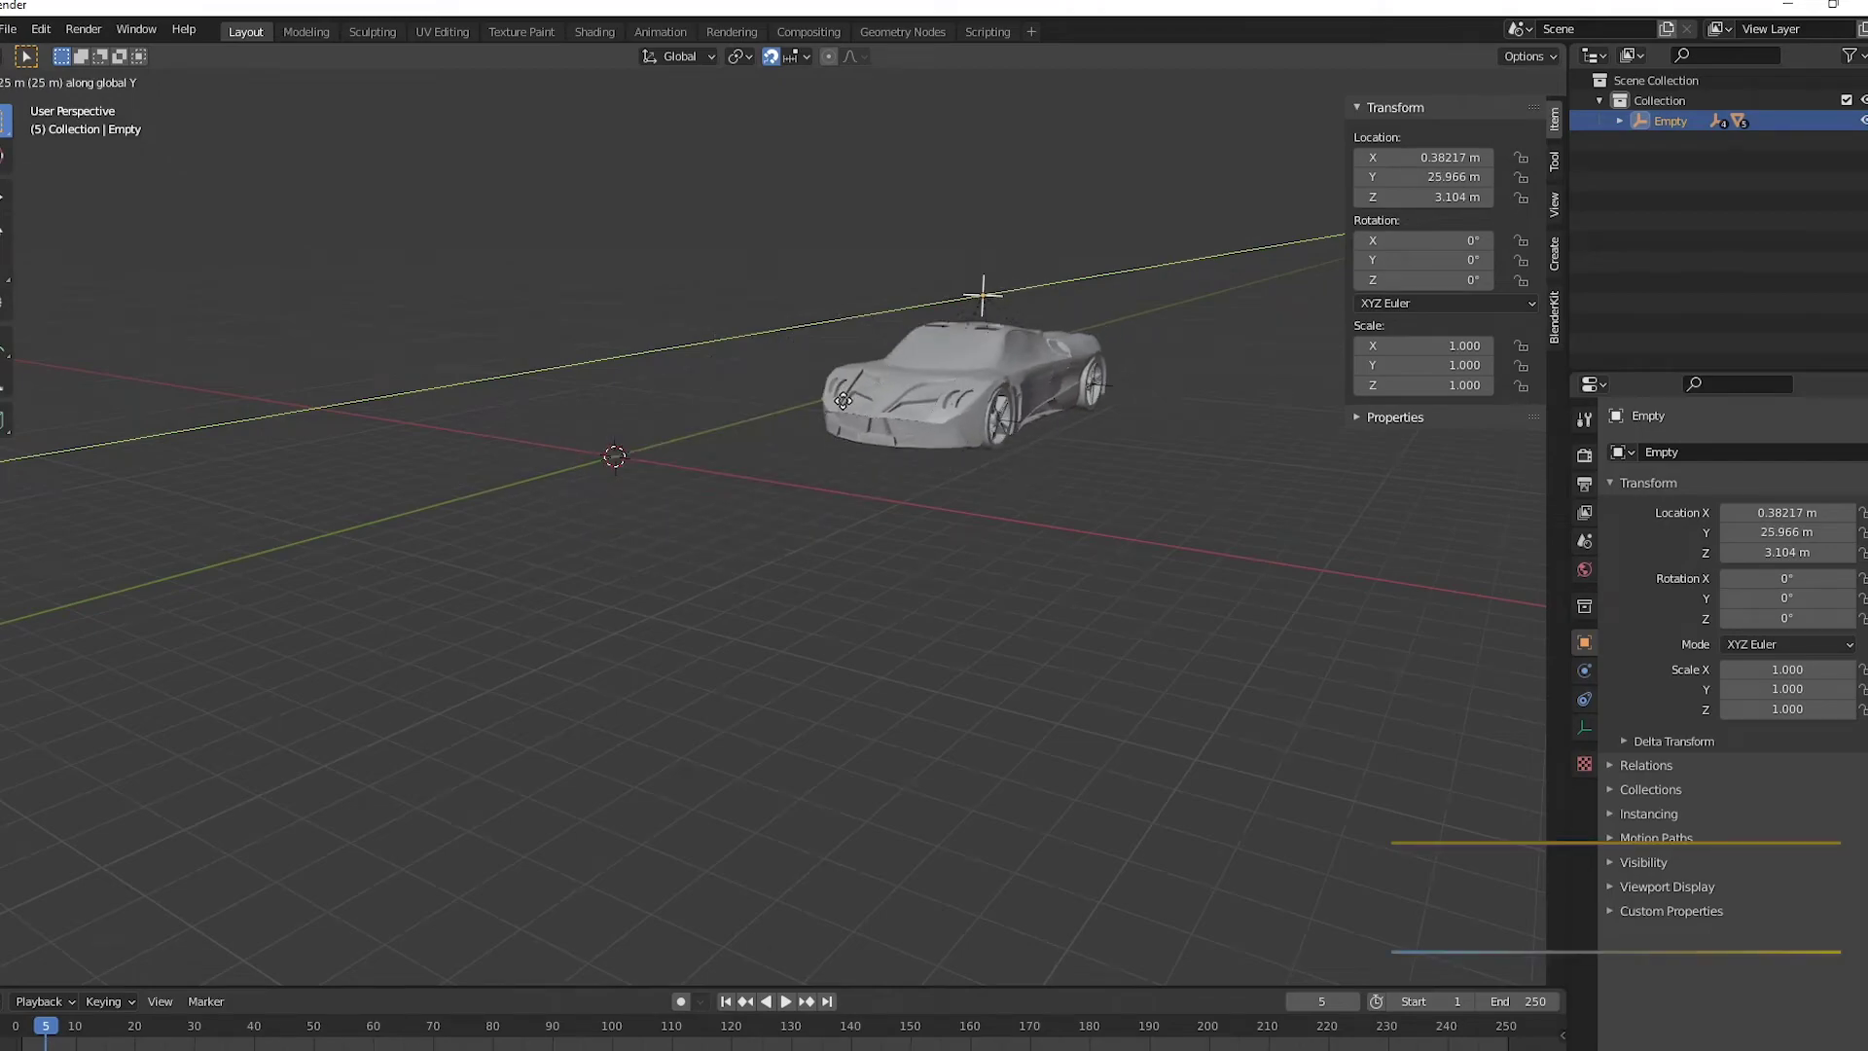
pyautogui.click(808, 362)
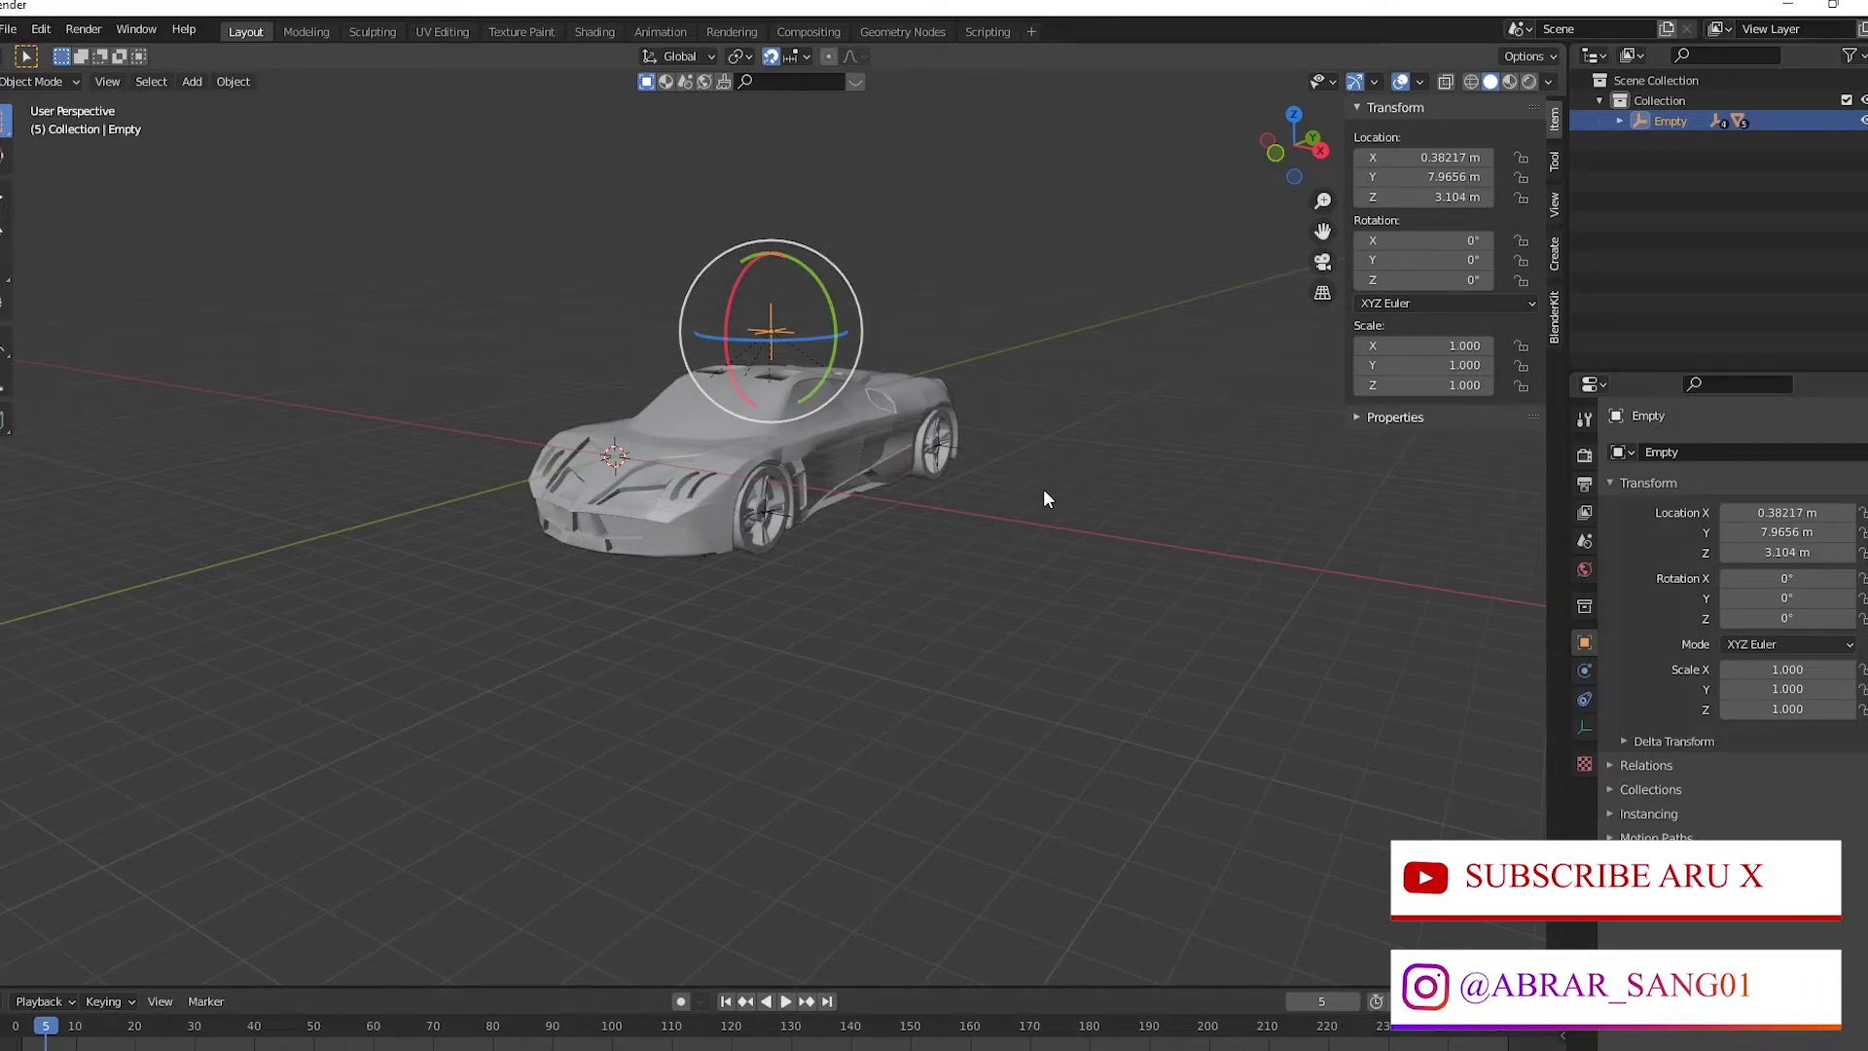
# Zoom in and select the rear wheel empty Empty.002.
pyautogui.scroll(2, 1061, 457)
pyautogui.scroll(4, 1099, 384)
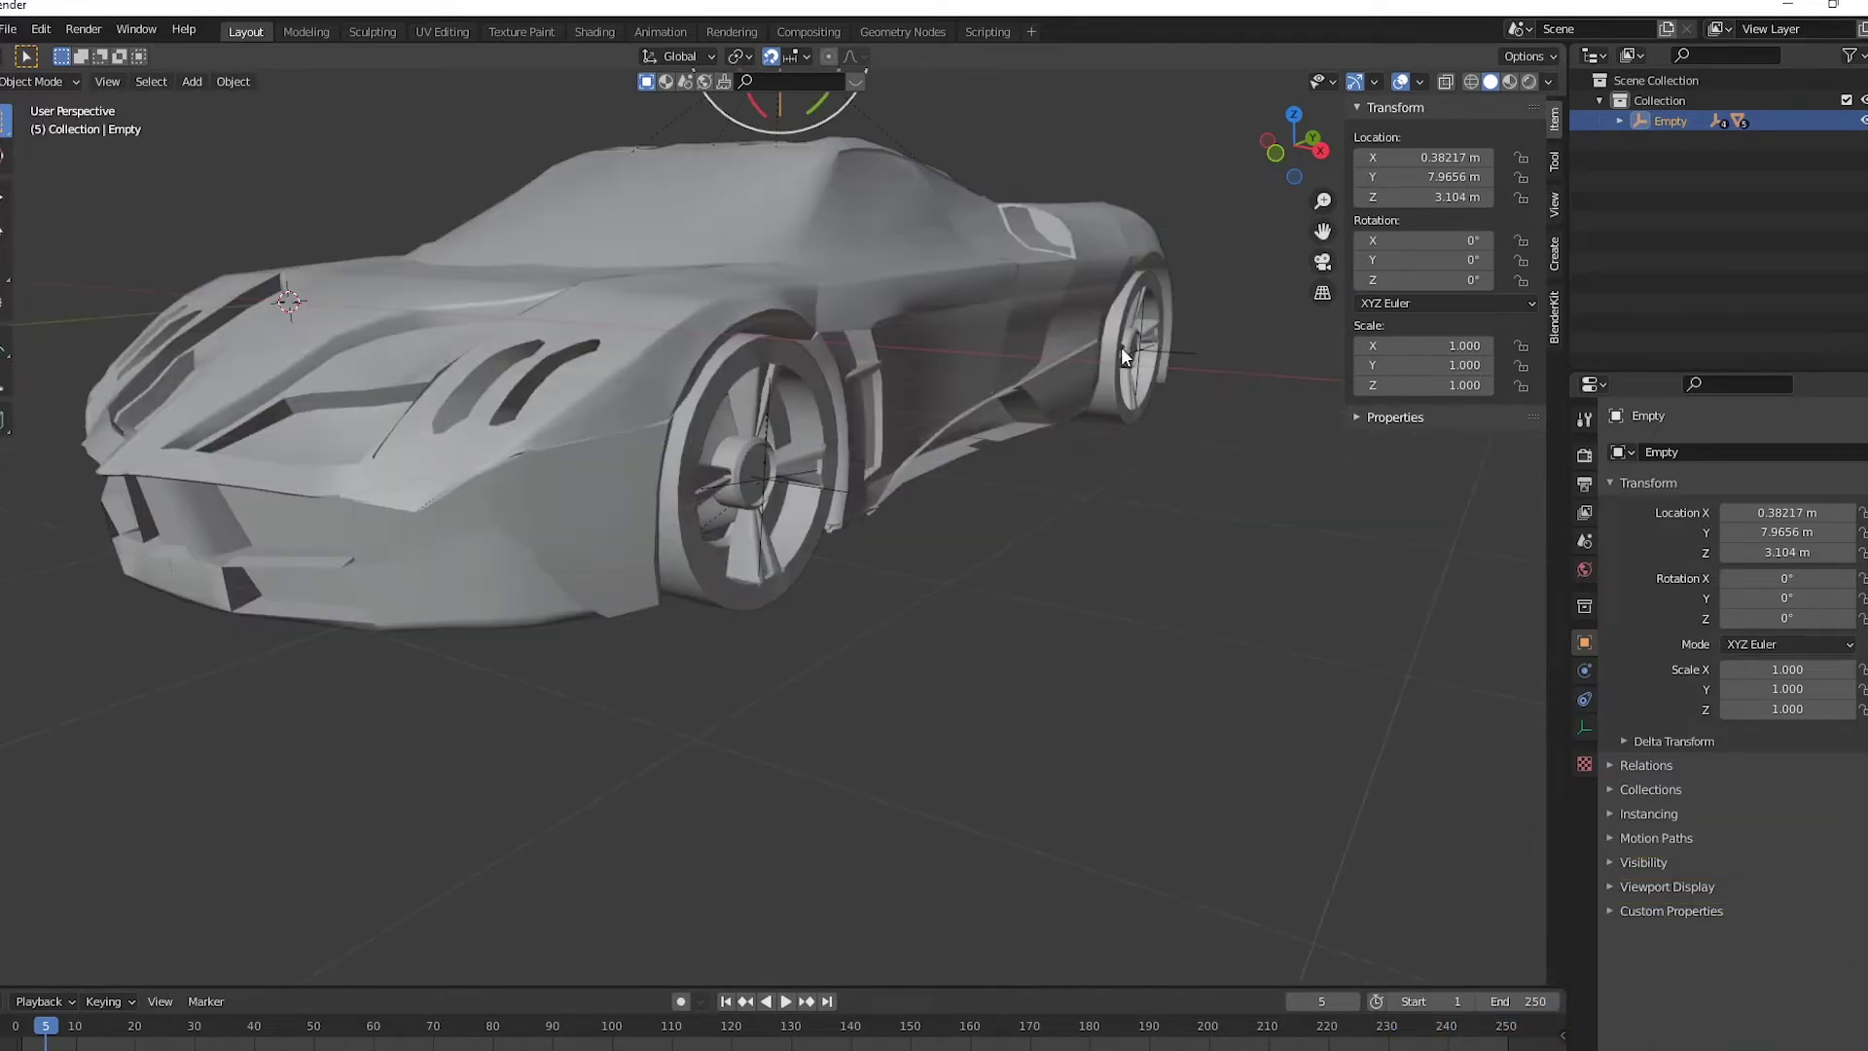
pyautogui.click(1159, 348)
# Add a driver to Empty.002's X rotation.
pyautogui.rightClick(1404, 240)
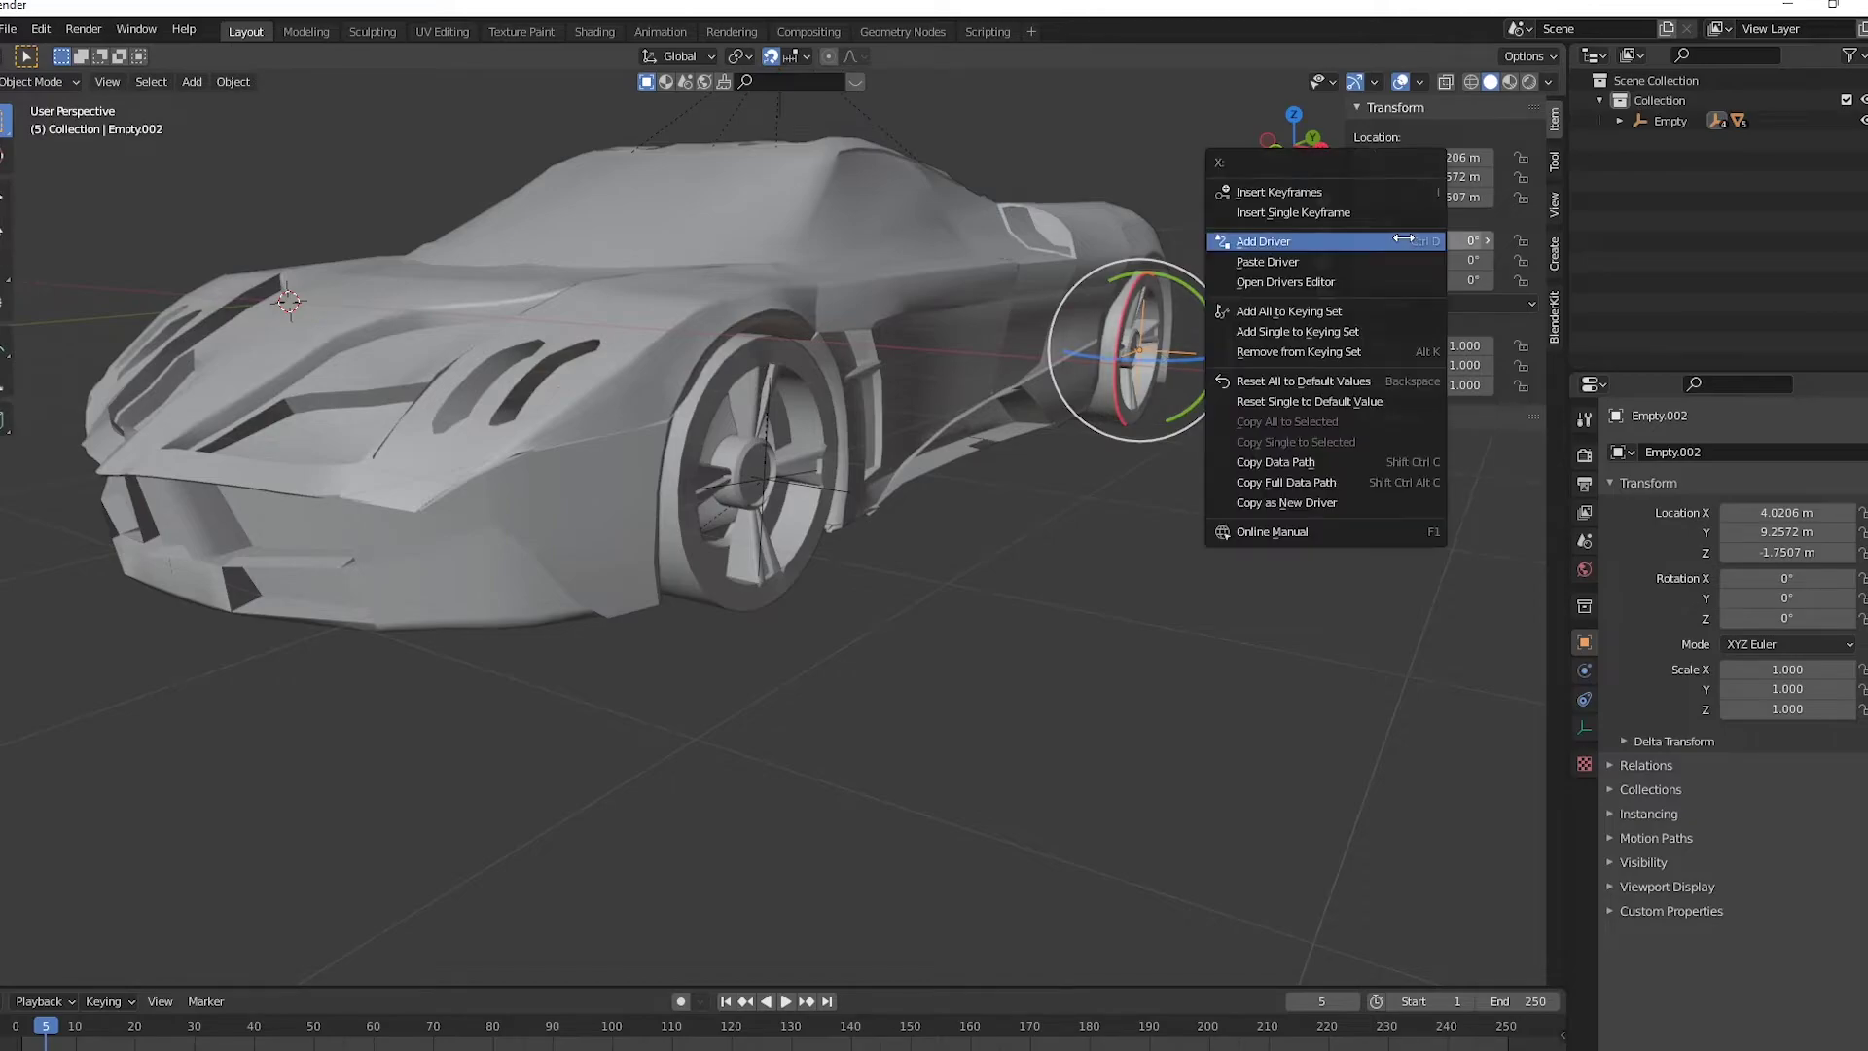
pyautogui.click(1306, 240)
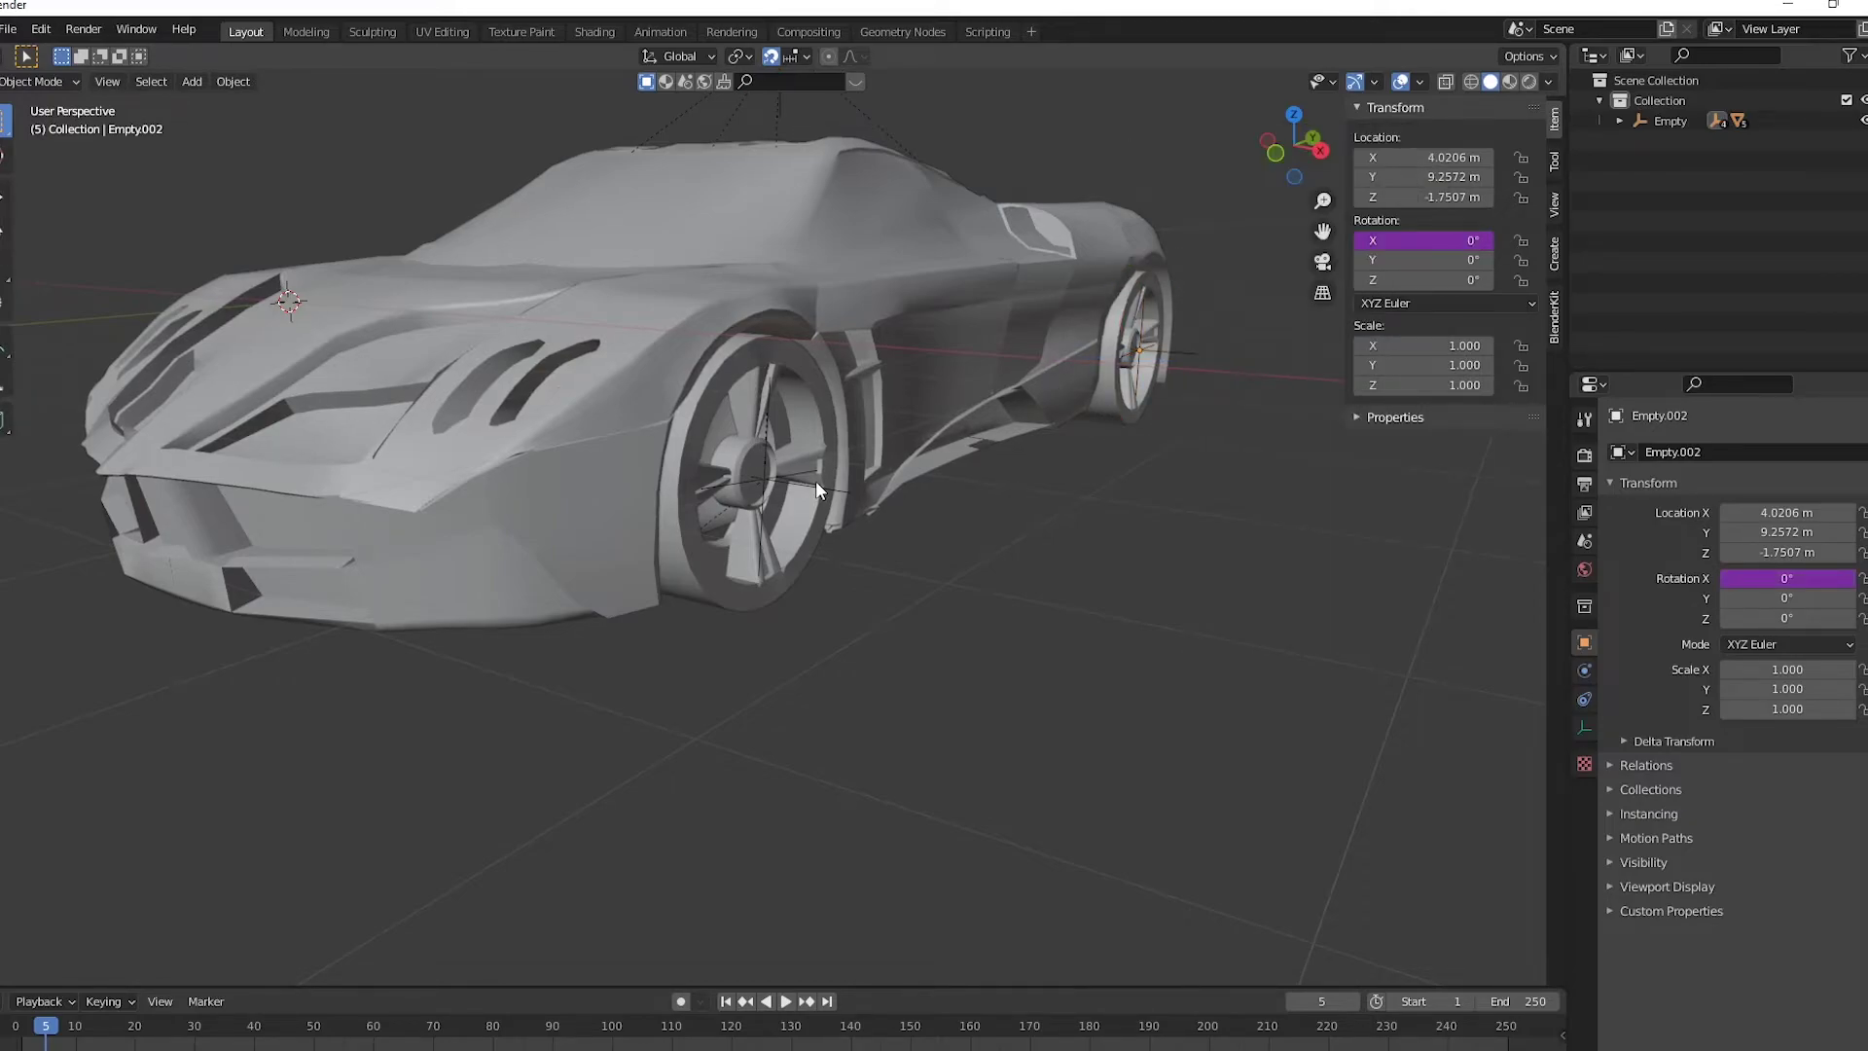
pyautogui.scroll(5, 814, 482)
pyautogui.scroll(-5, 820, 503)
# Copy Empty.001's X rotation driver and paste it onto Empty.002's X rotation.
pyautogui.click(799, 481)
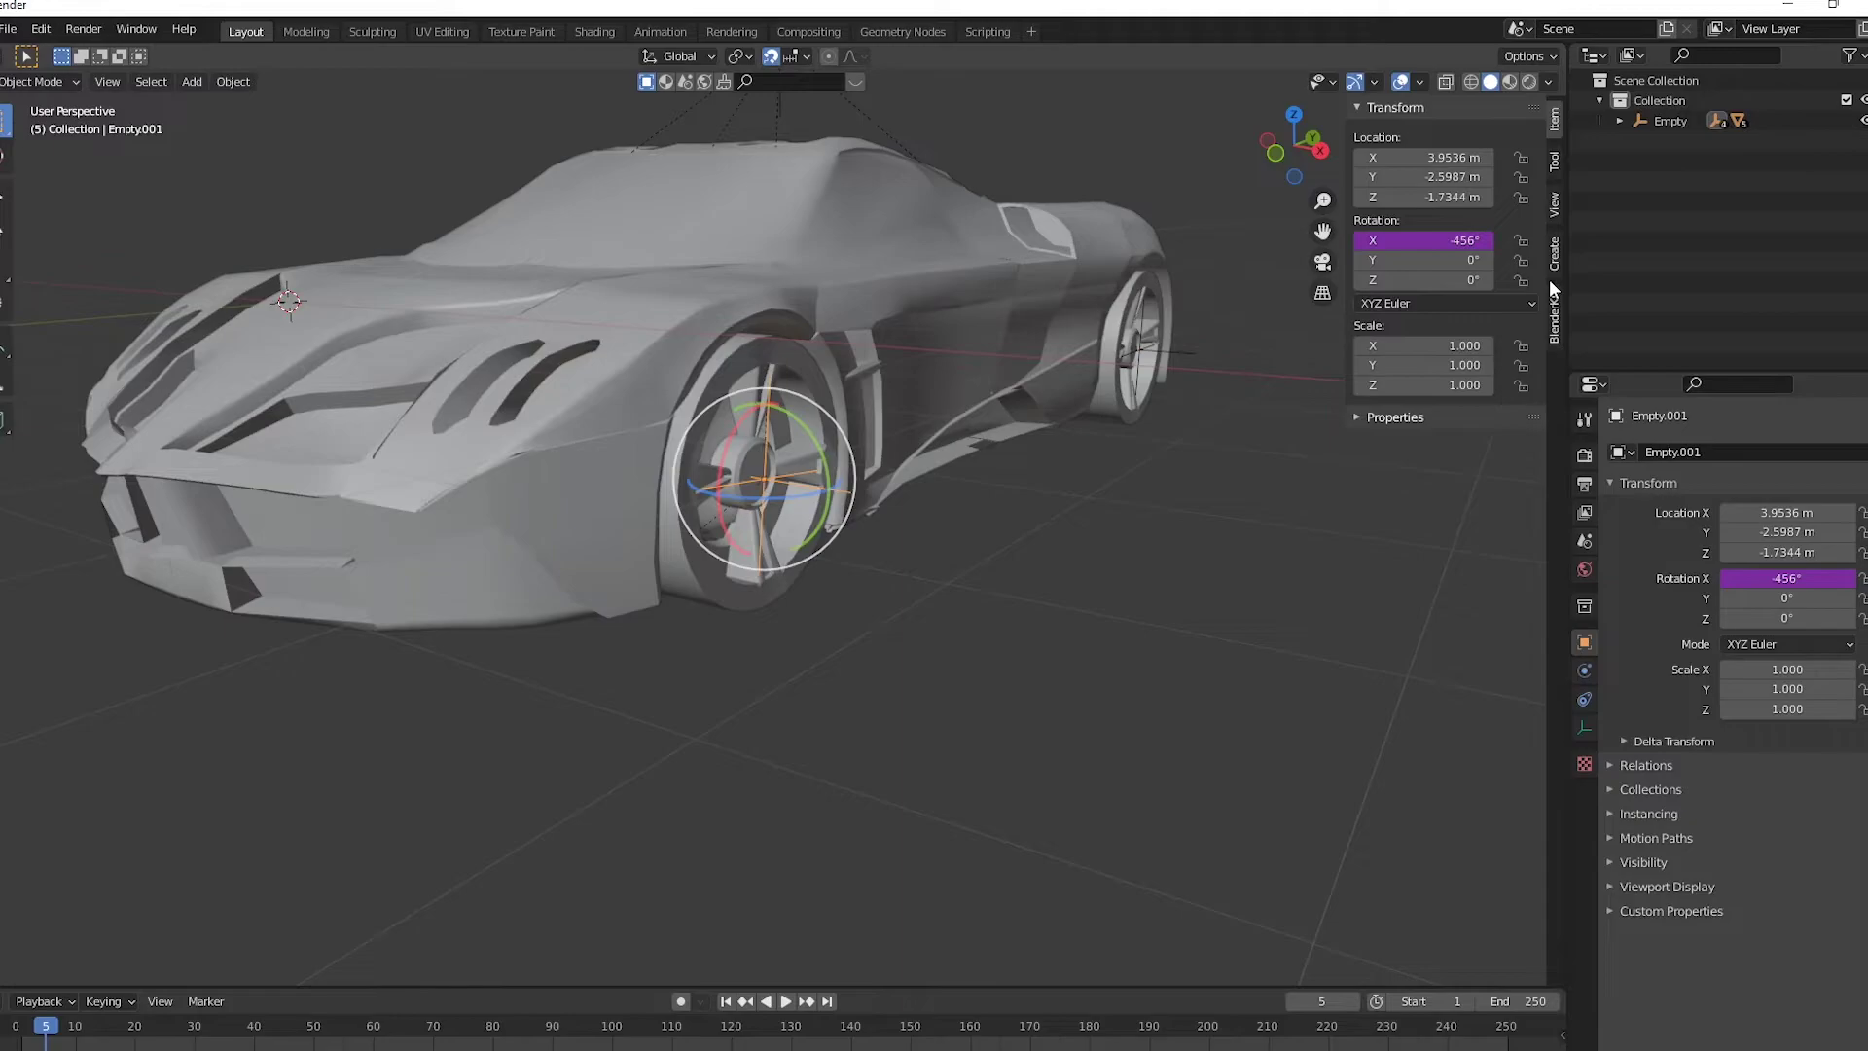
pyautogui.rightClick(1428, 243)
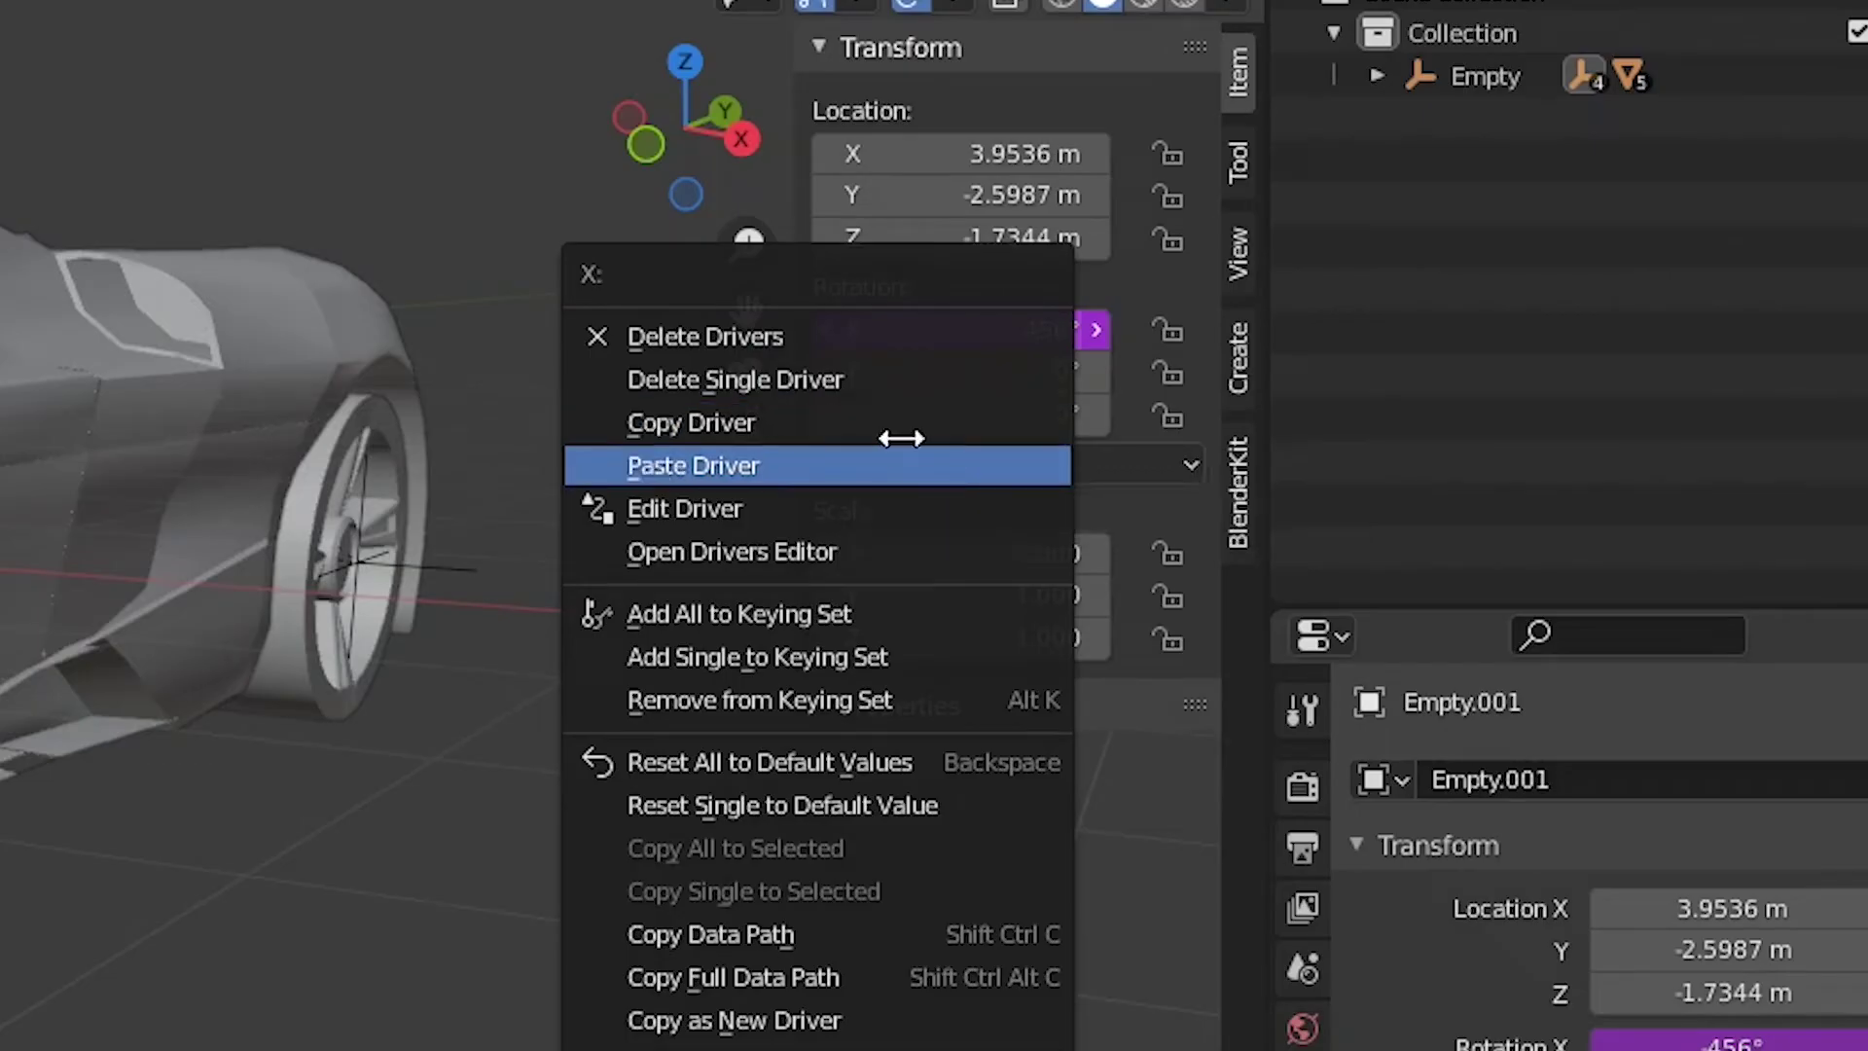
pyautogui.click(900, 438)
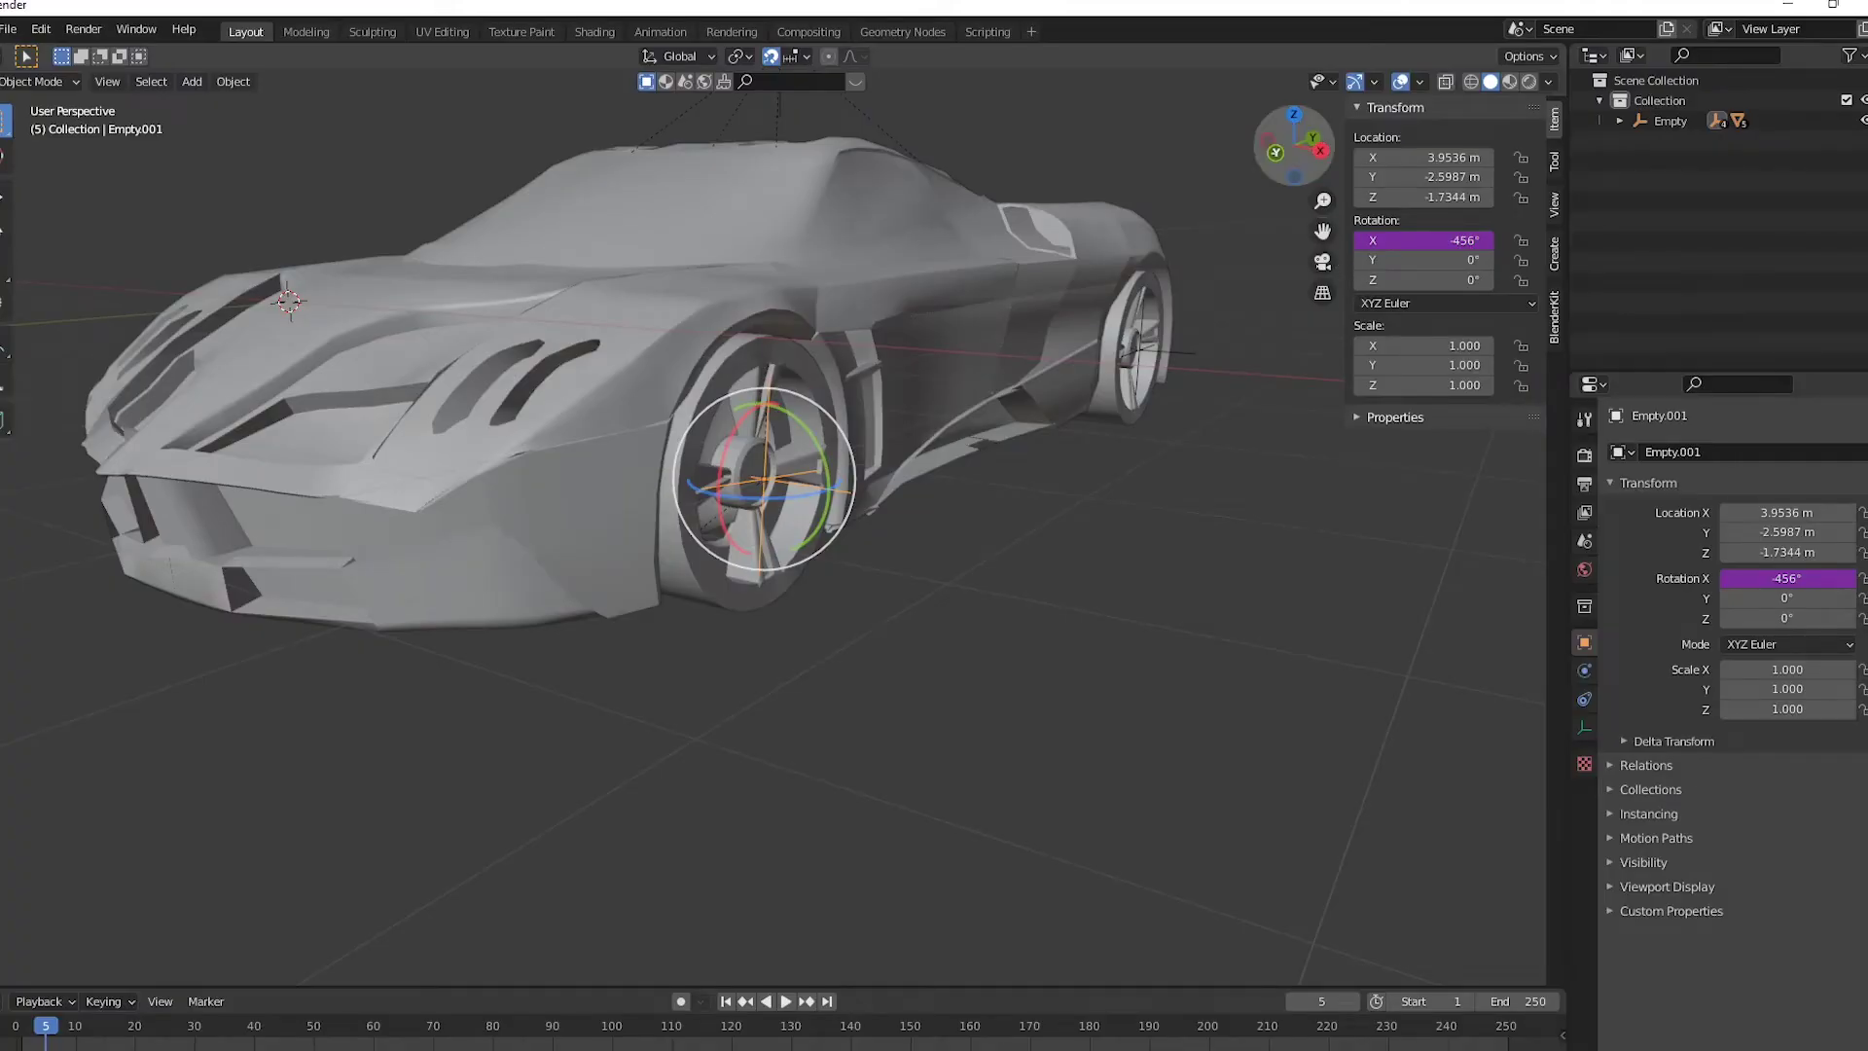
pyautogui.moveTo(1287, 153); pyautogui.dragTo(772, 418)
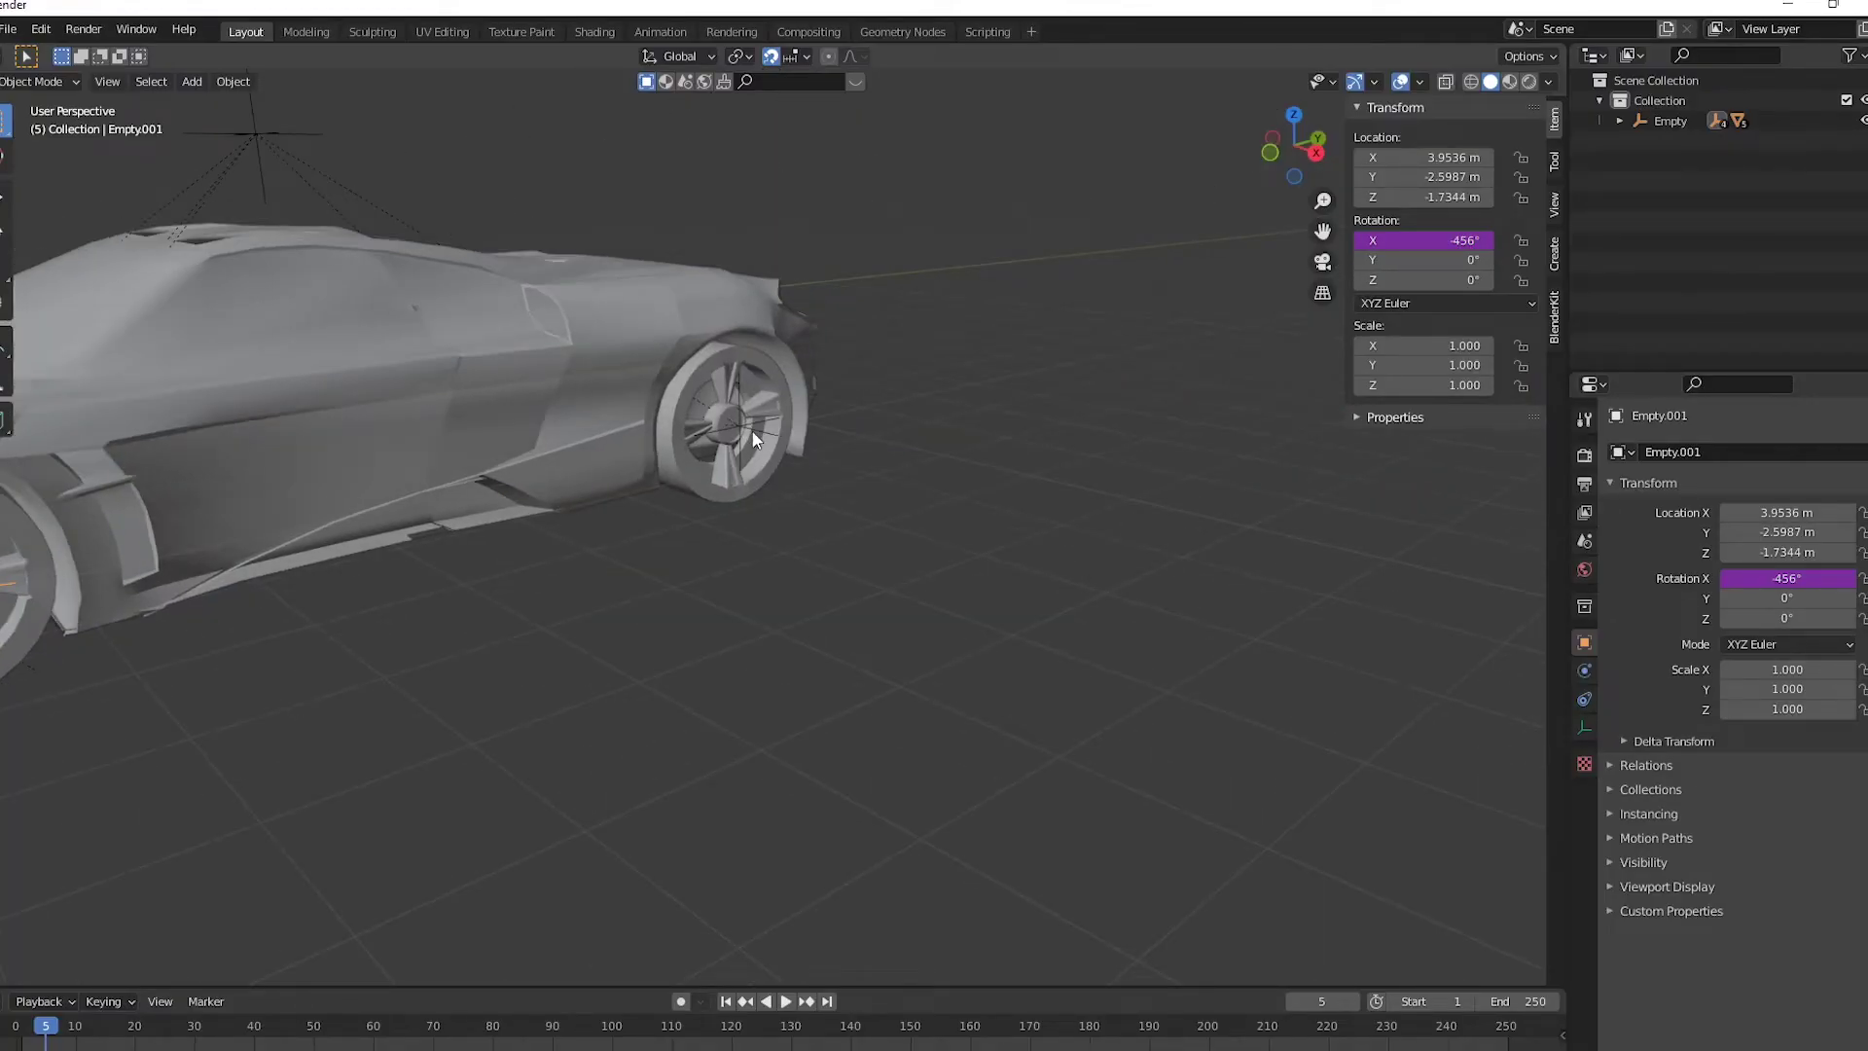
pyautogui.click(741, 422)
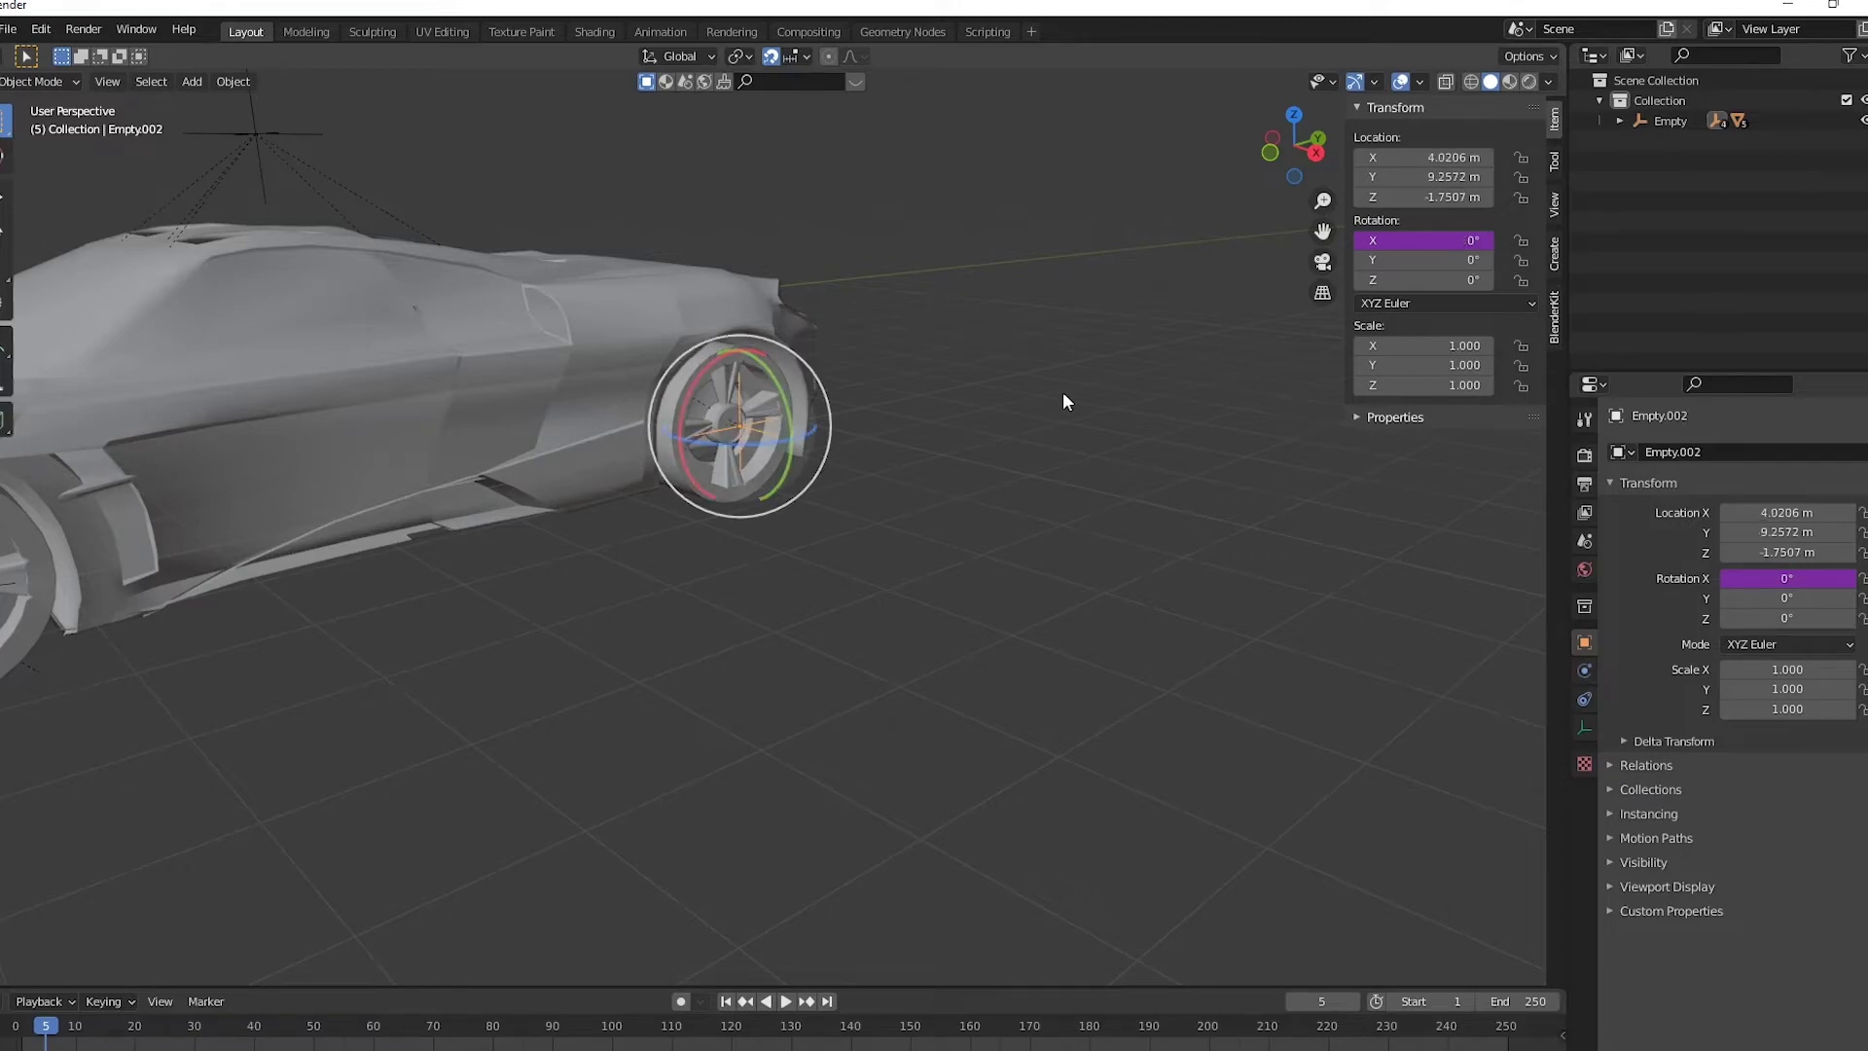
pyautogui.rightClick(1420, 243)
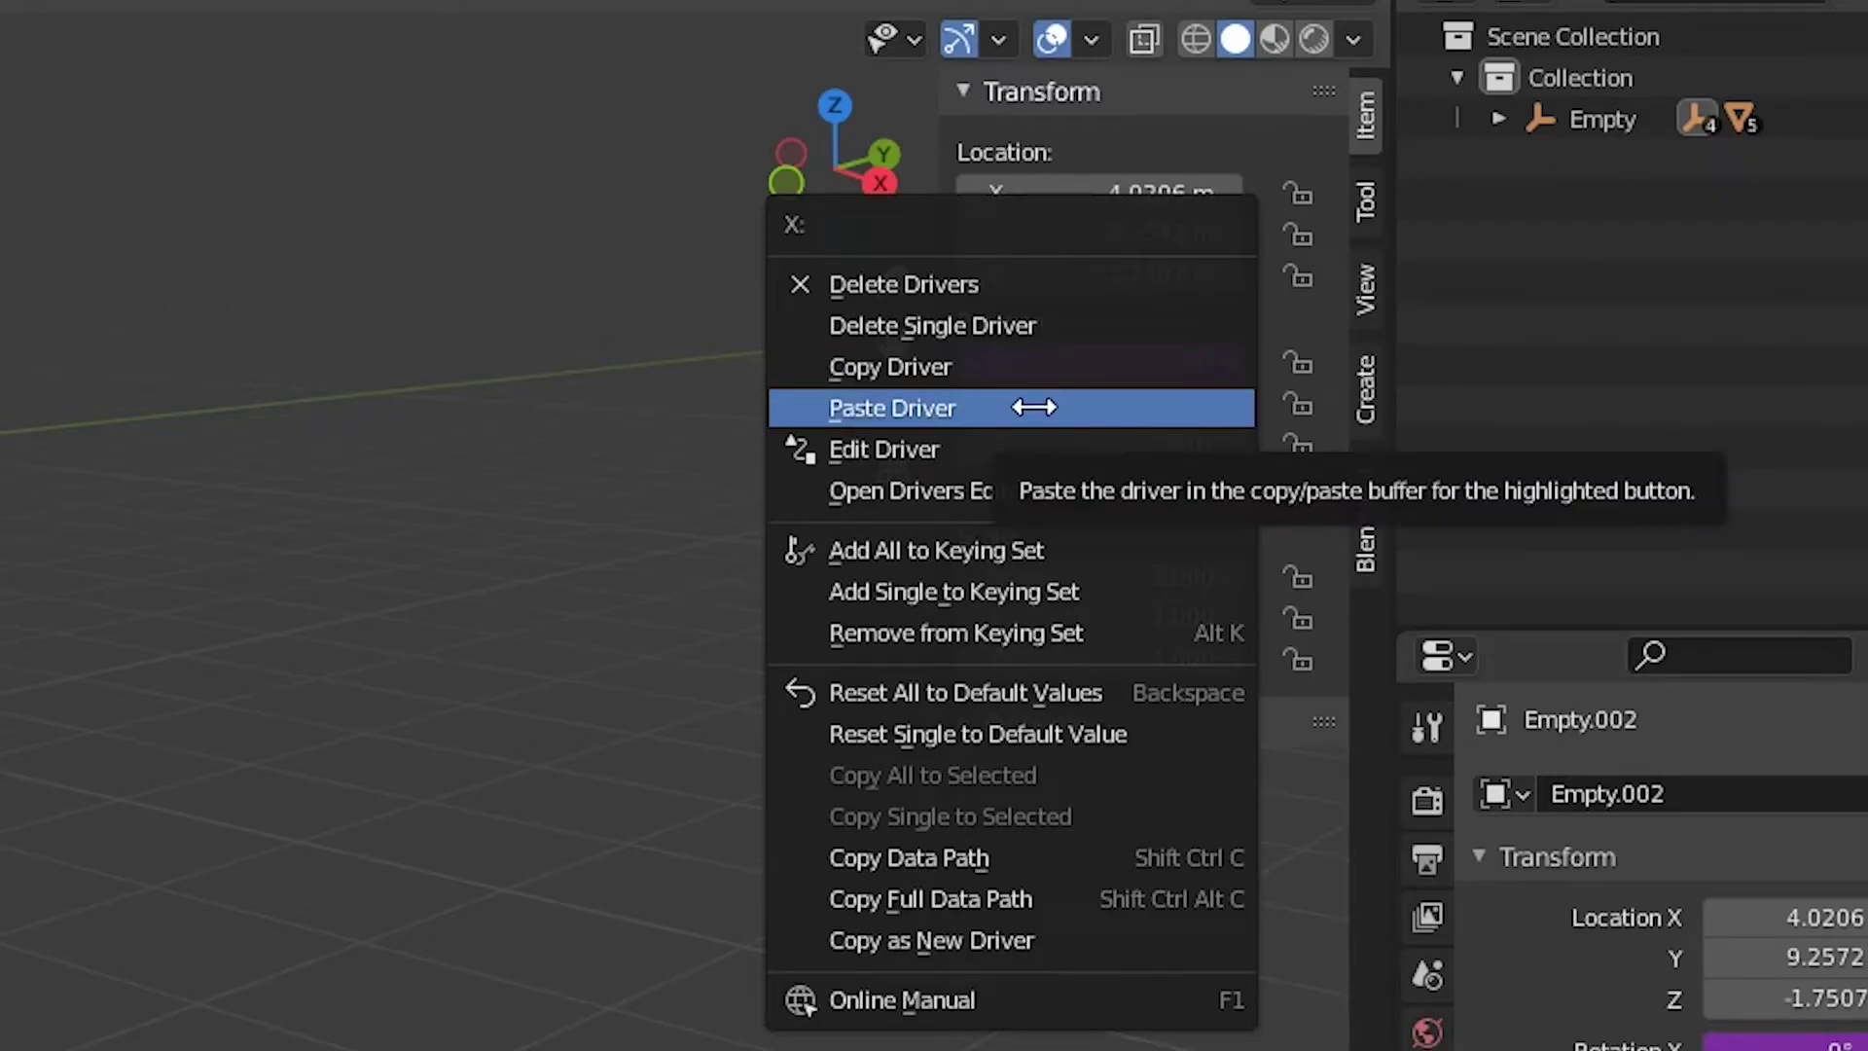
pyautogui.click(1034, 407)
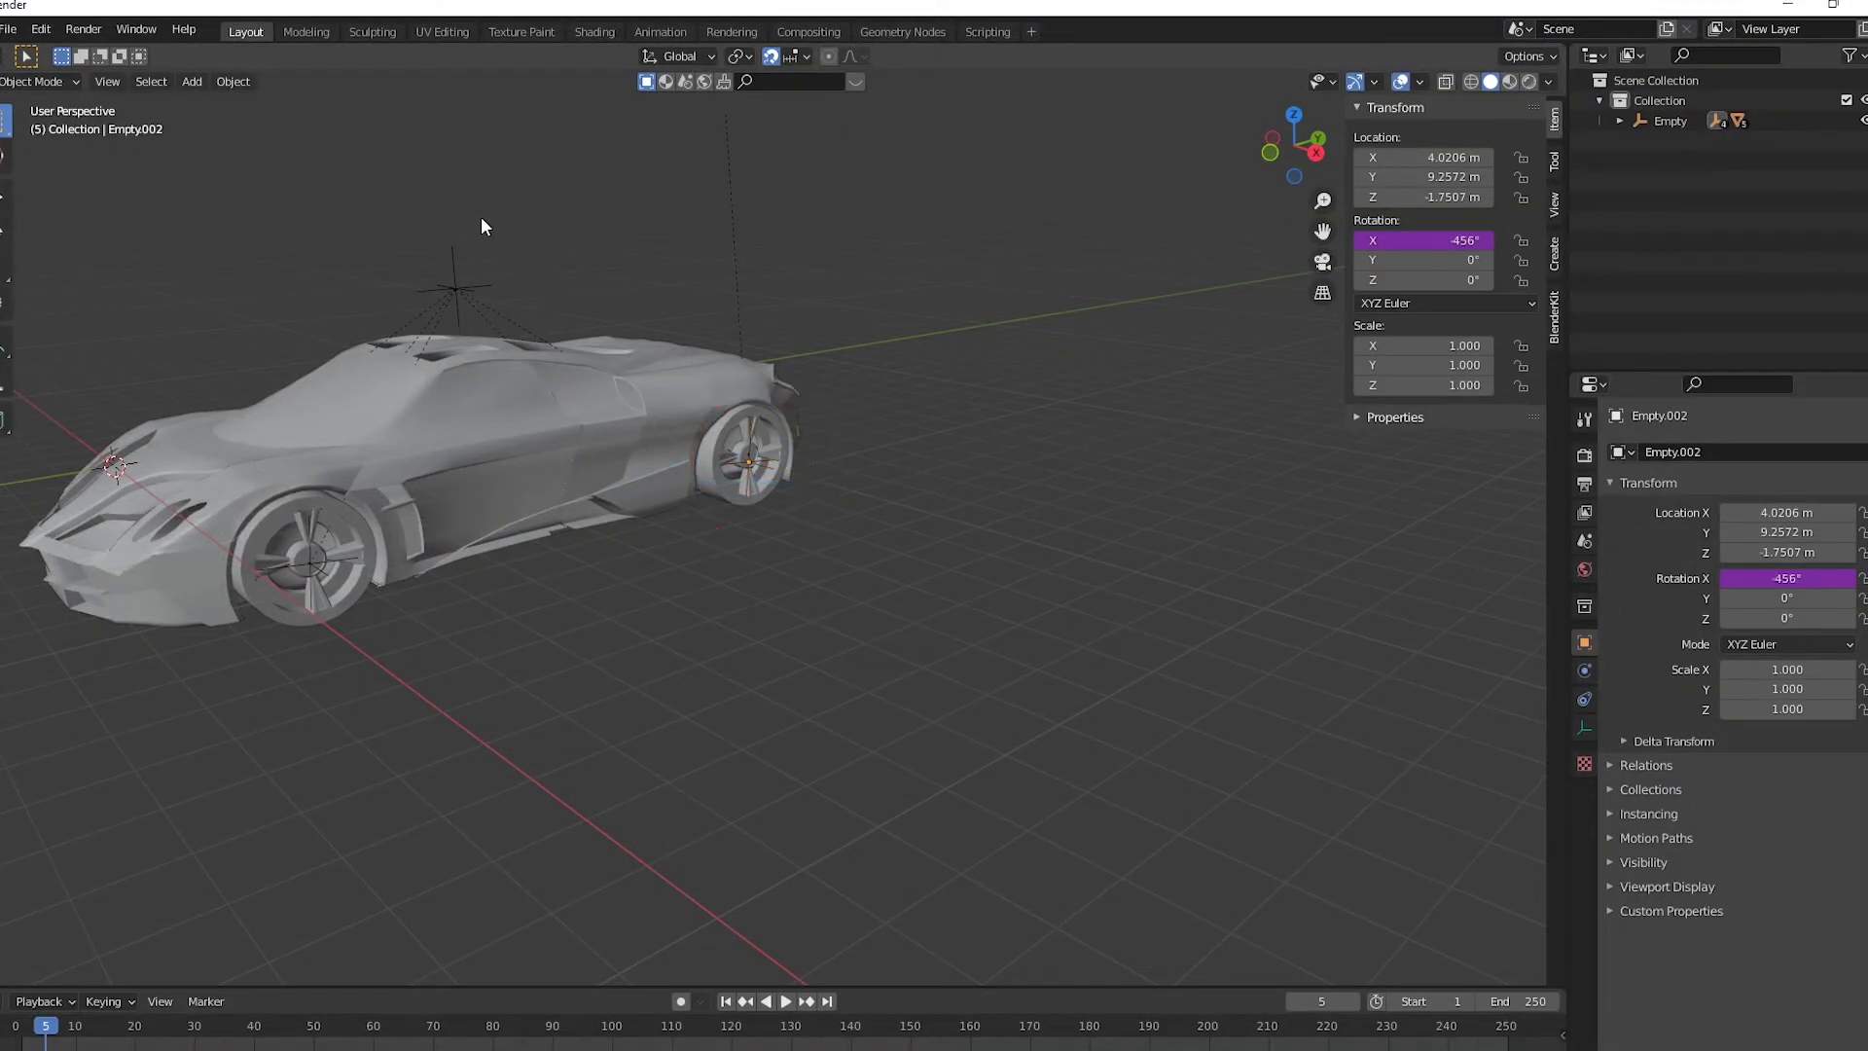
# Move the main control empty along global Y to about 11 m.
pyautogui.click(454, 288)
pyautogui.press('g')
pyautogui.press('y')
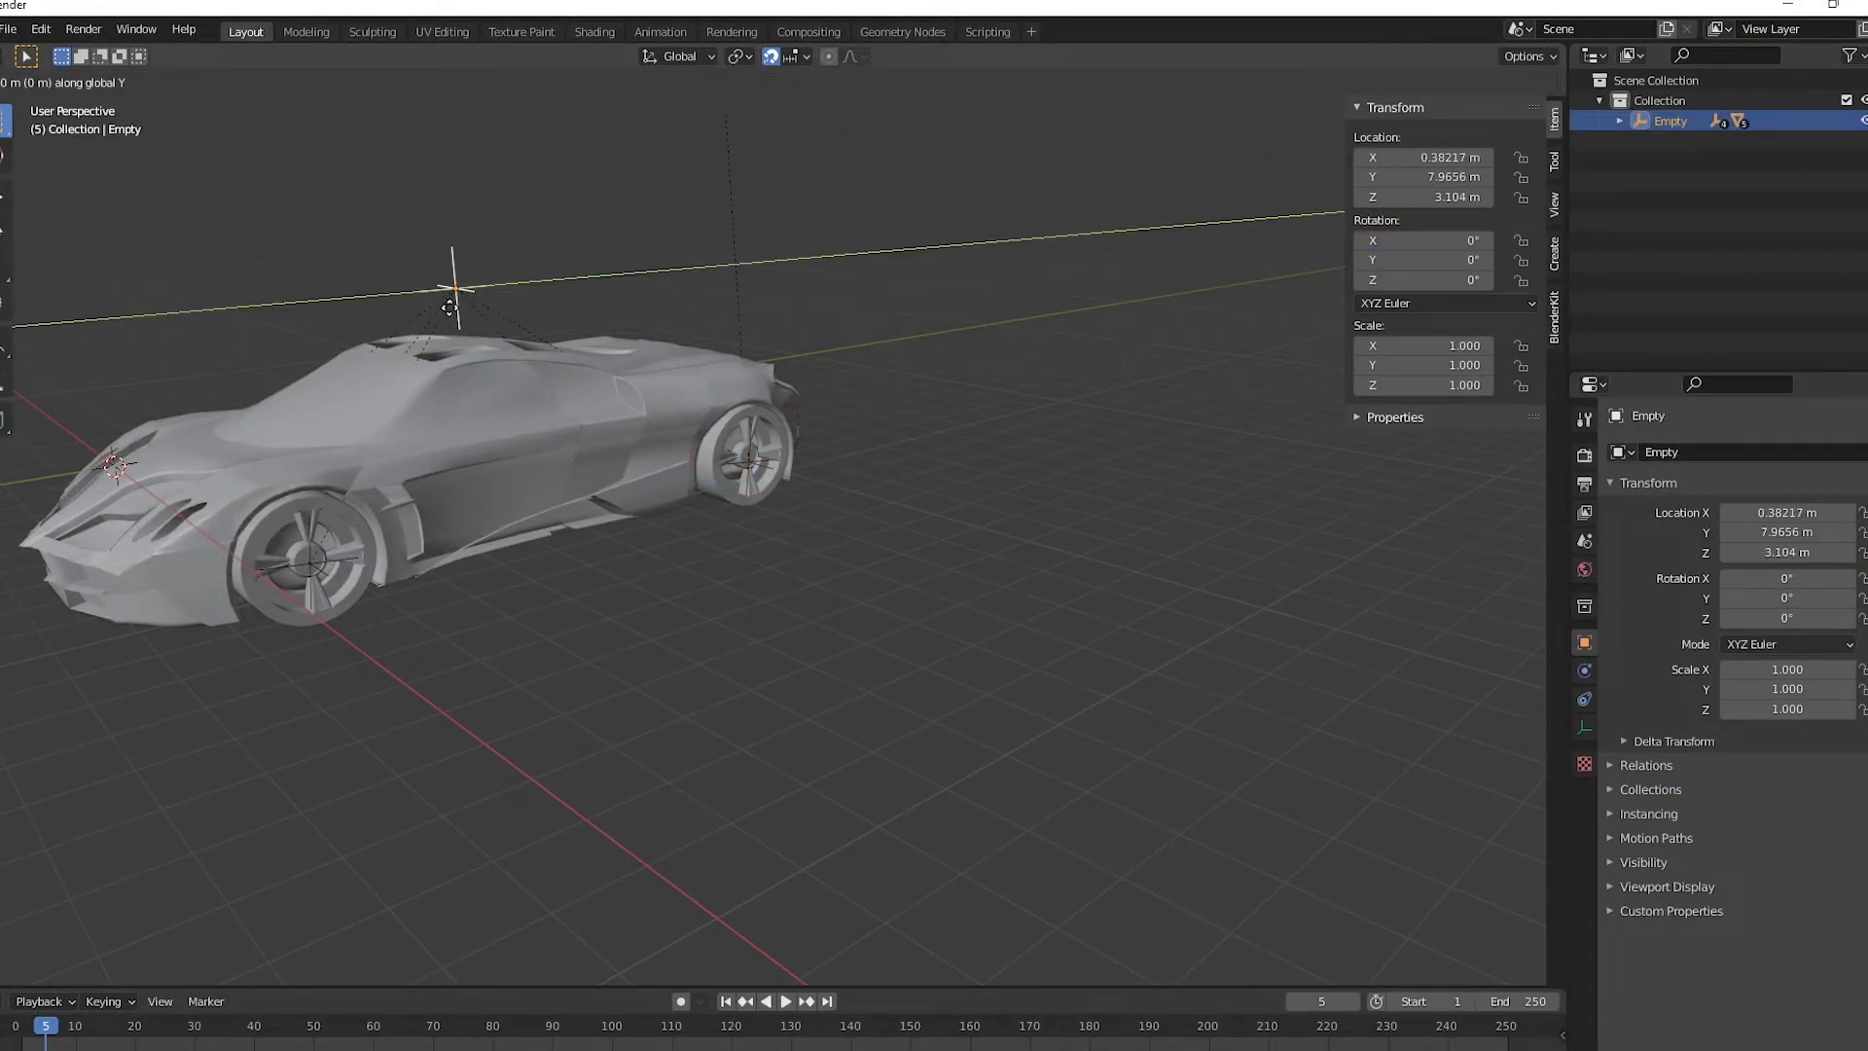
pyautogui.click(759, 295)
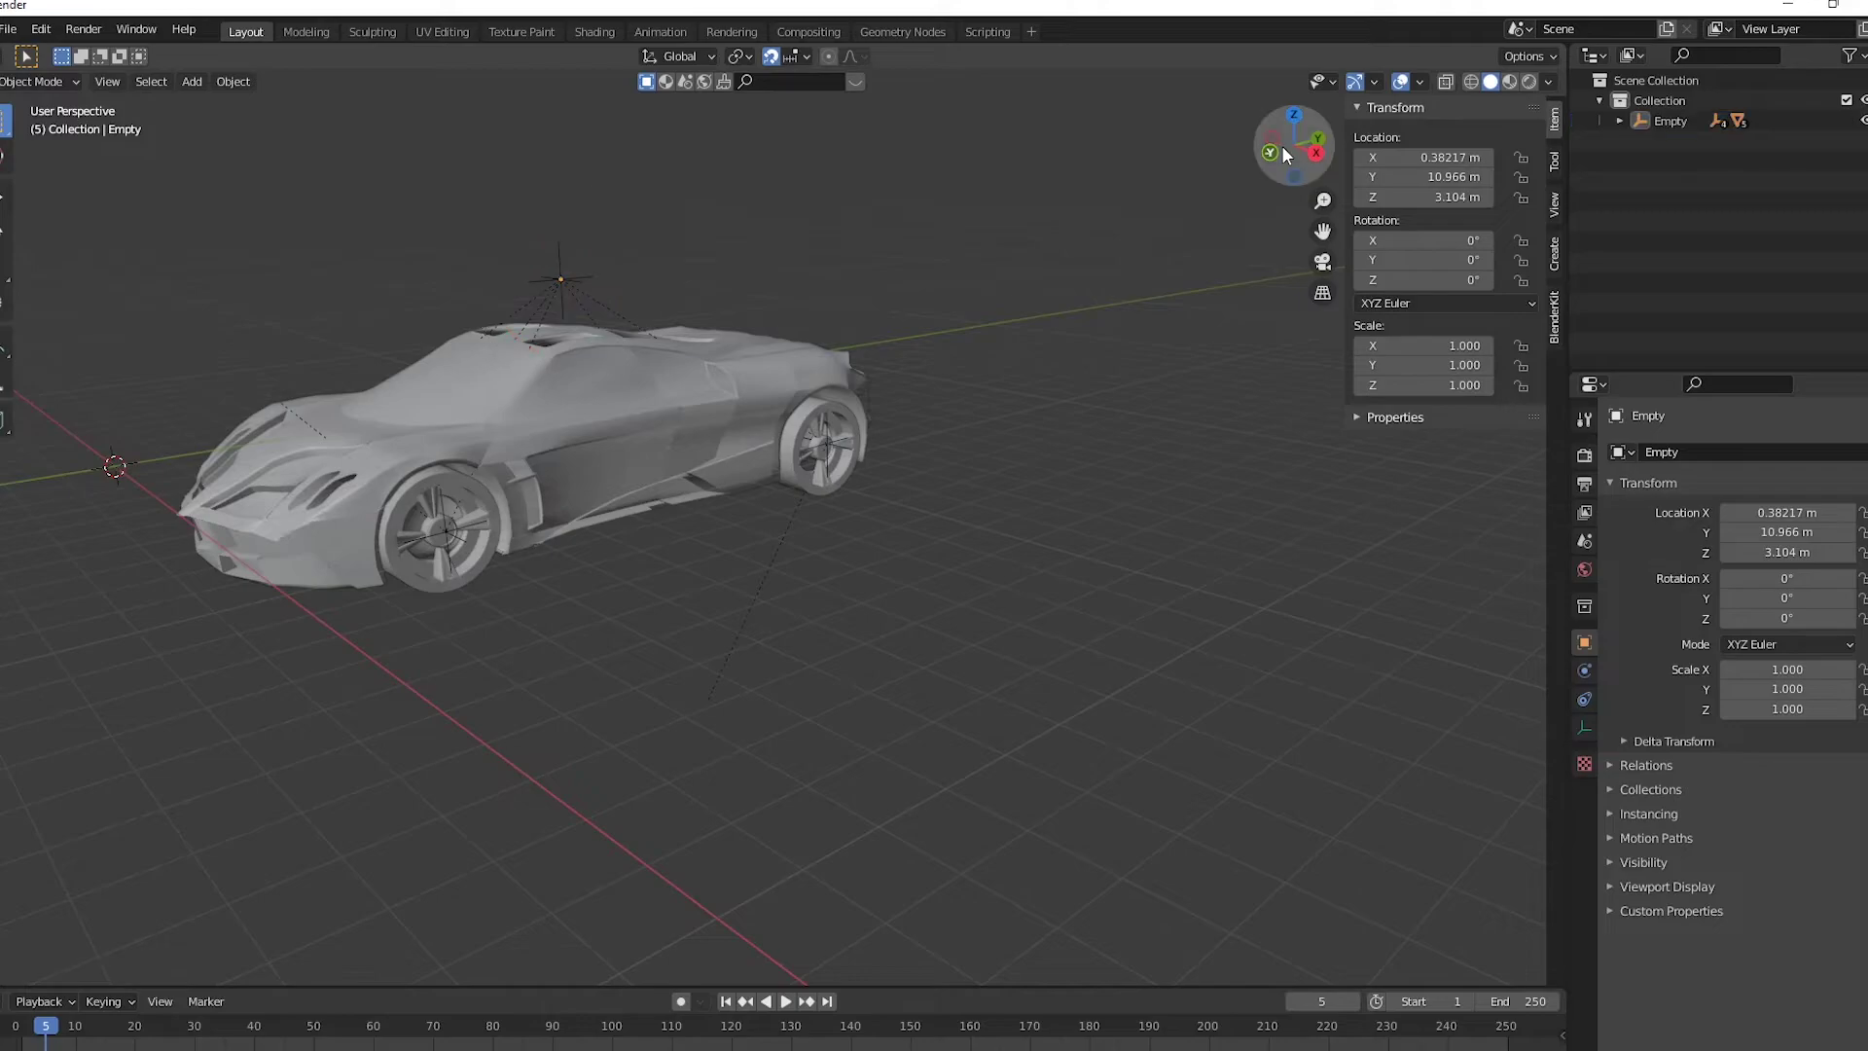
pyautogui.moveTo(1281, 144)
pyautogui.mouseDown()
pyautogui.moveTo(1041, 239)
pyautogui.moveTo(860, 595)
pyautogui.mouseUp()
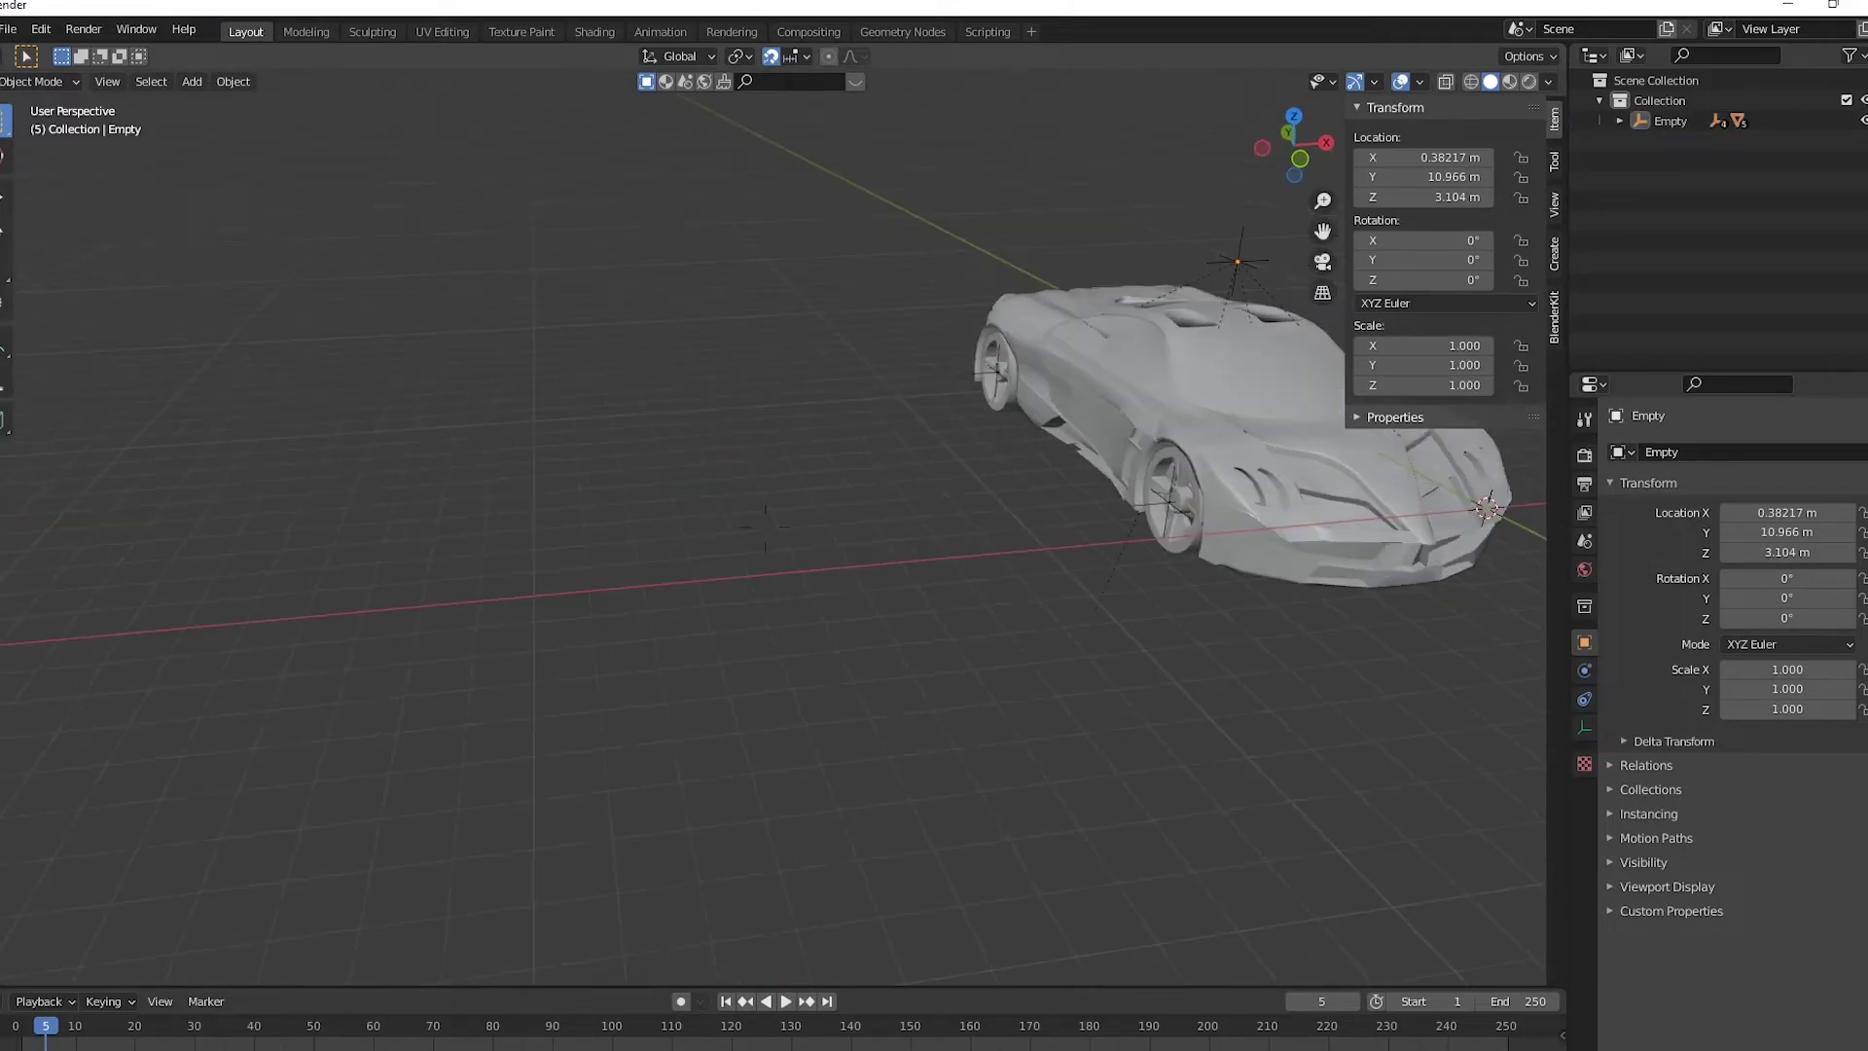
pyautogui.click(860, 595)
pyautogui.scroll(-3, 984, 231)
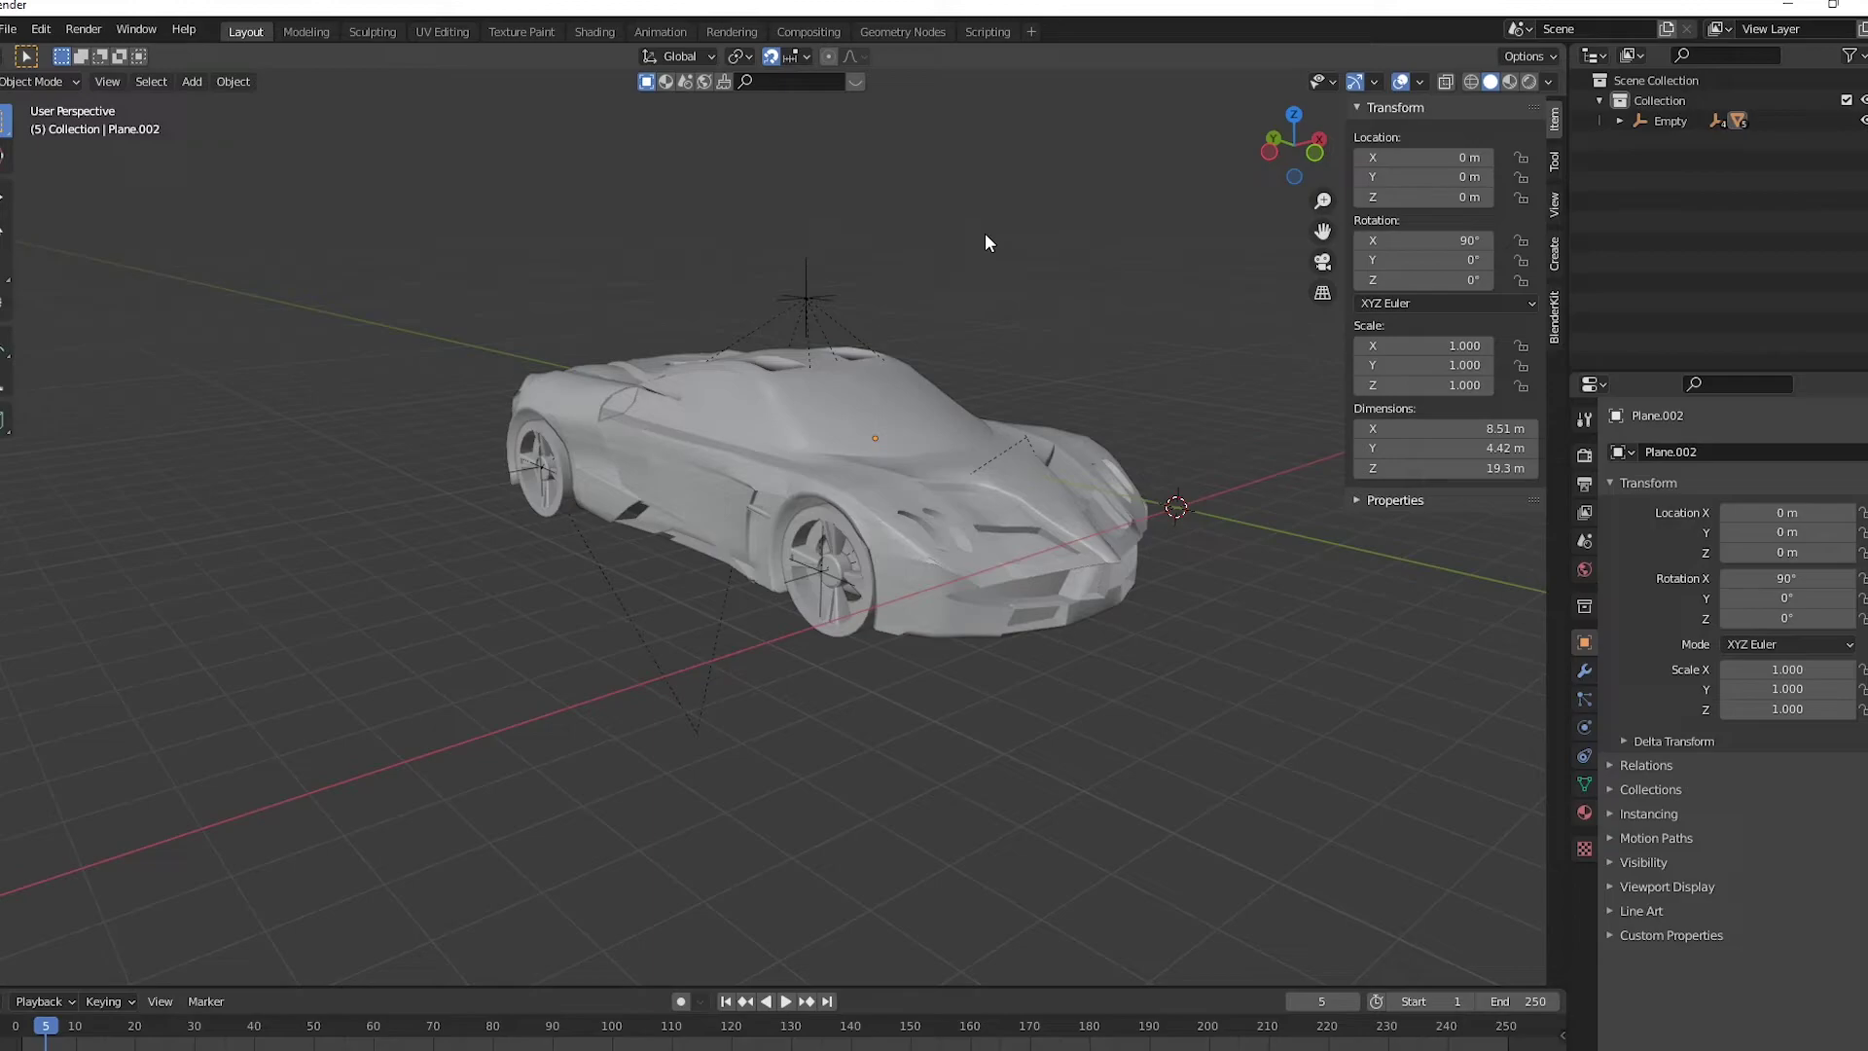
pyautogui.scroll(-2, 984, 233)
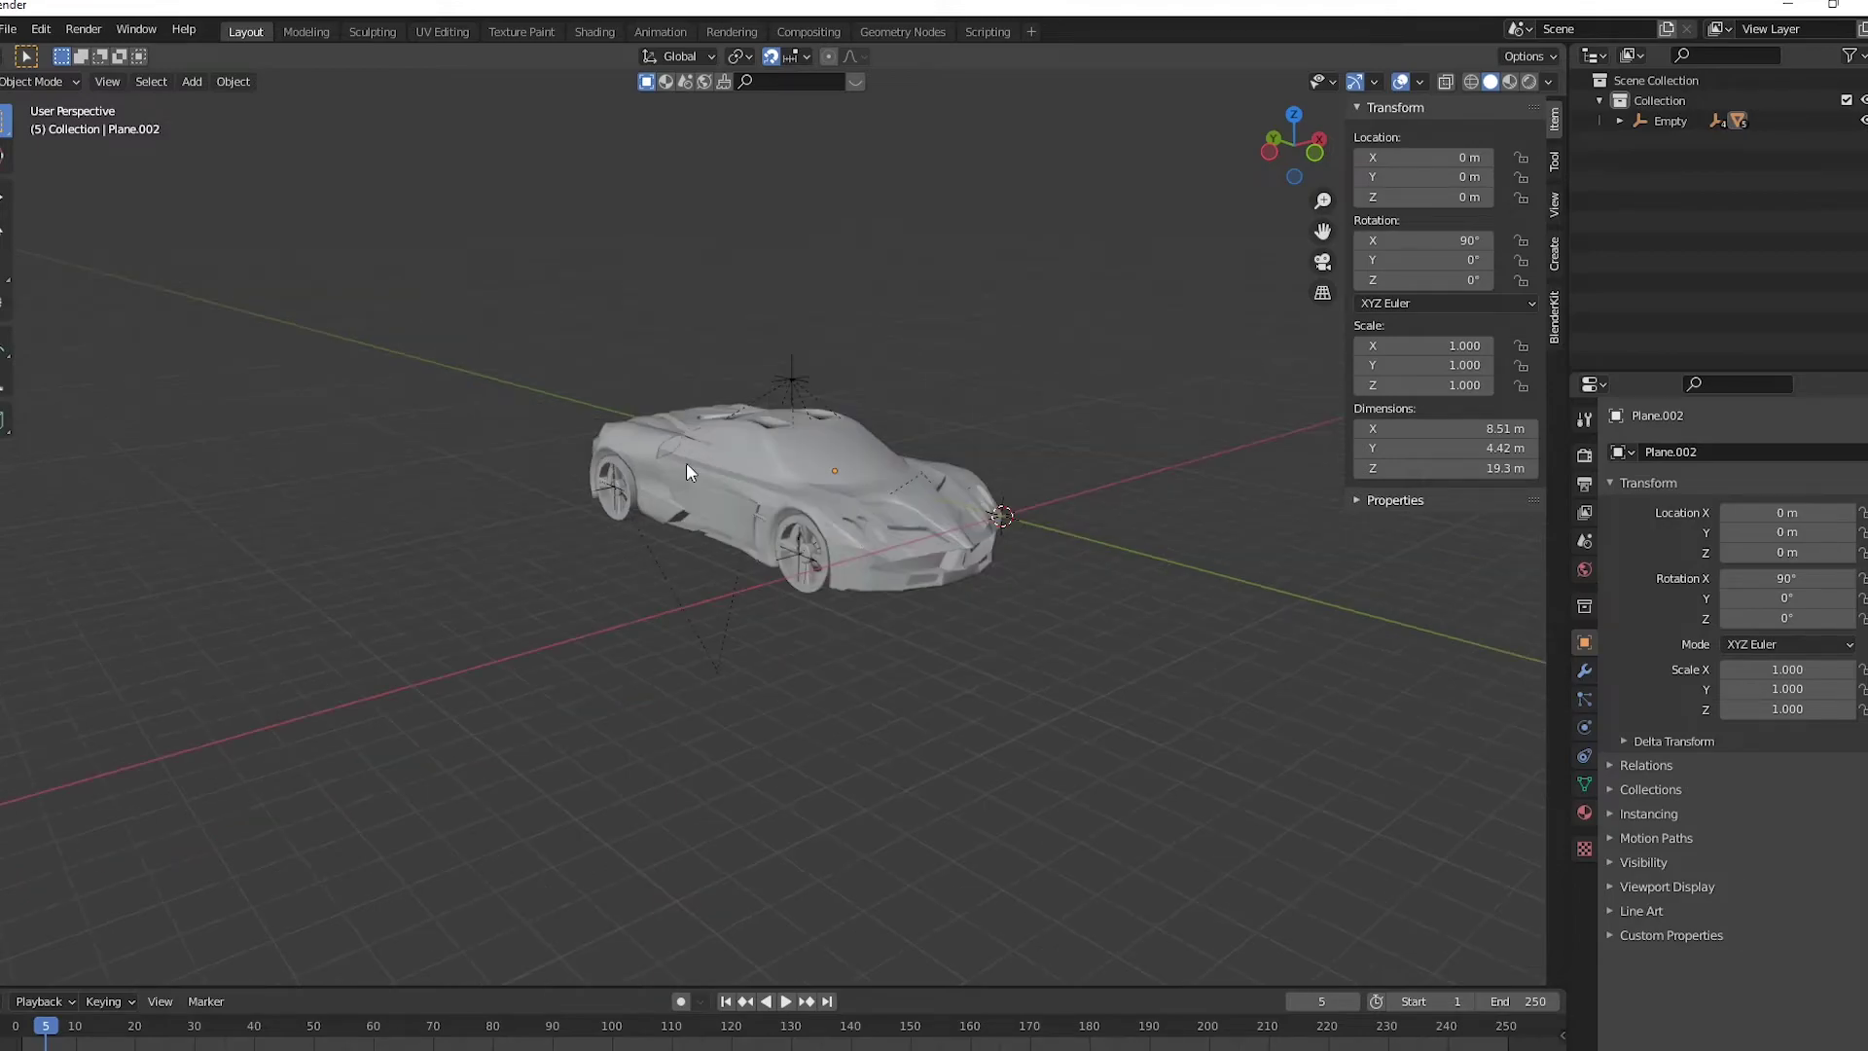
# Move the control empty further along Y to about 29 m, then deselect it.
pyautogui.click(802, 387)
pyautogui.press('g')
pyautogui.press('y')
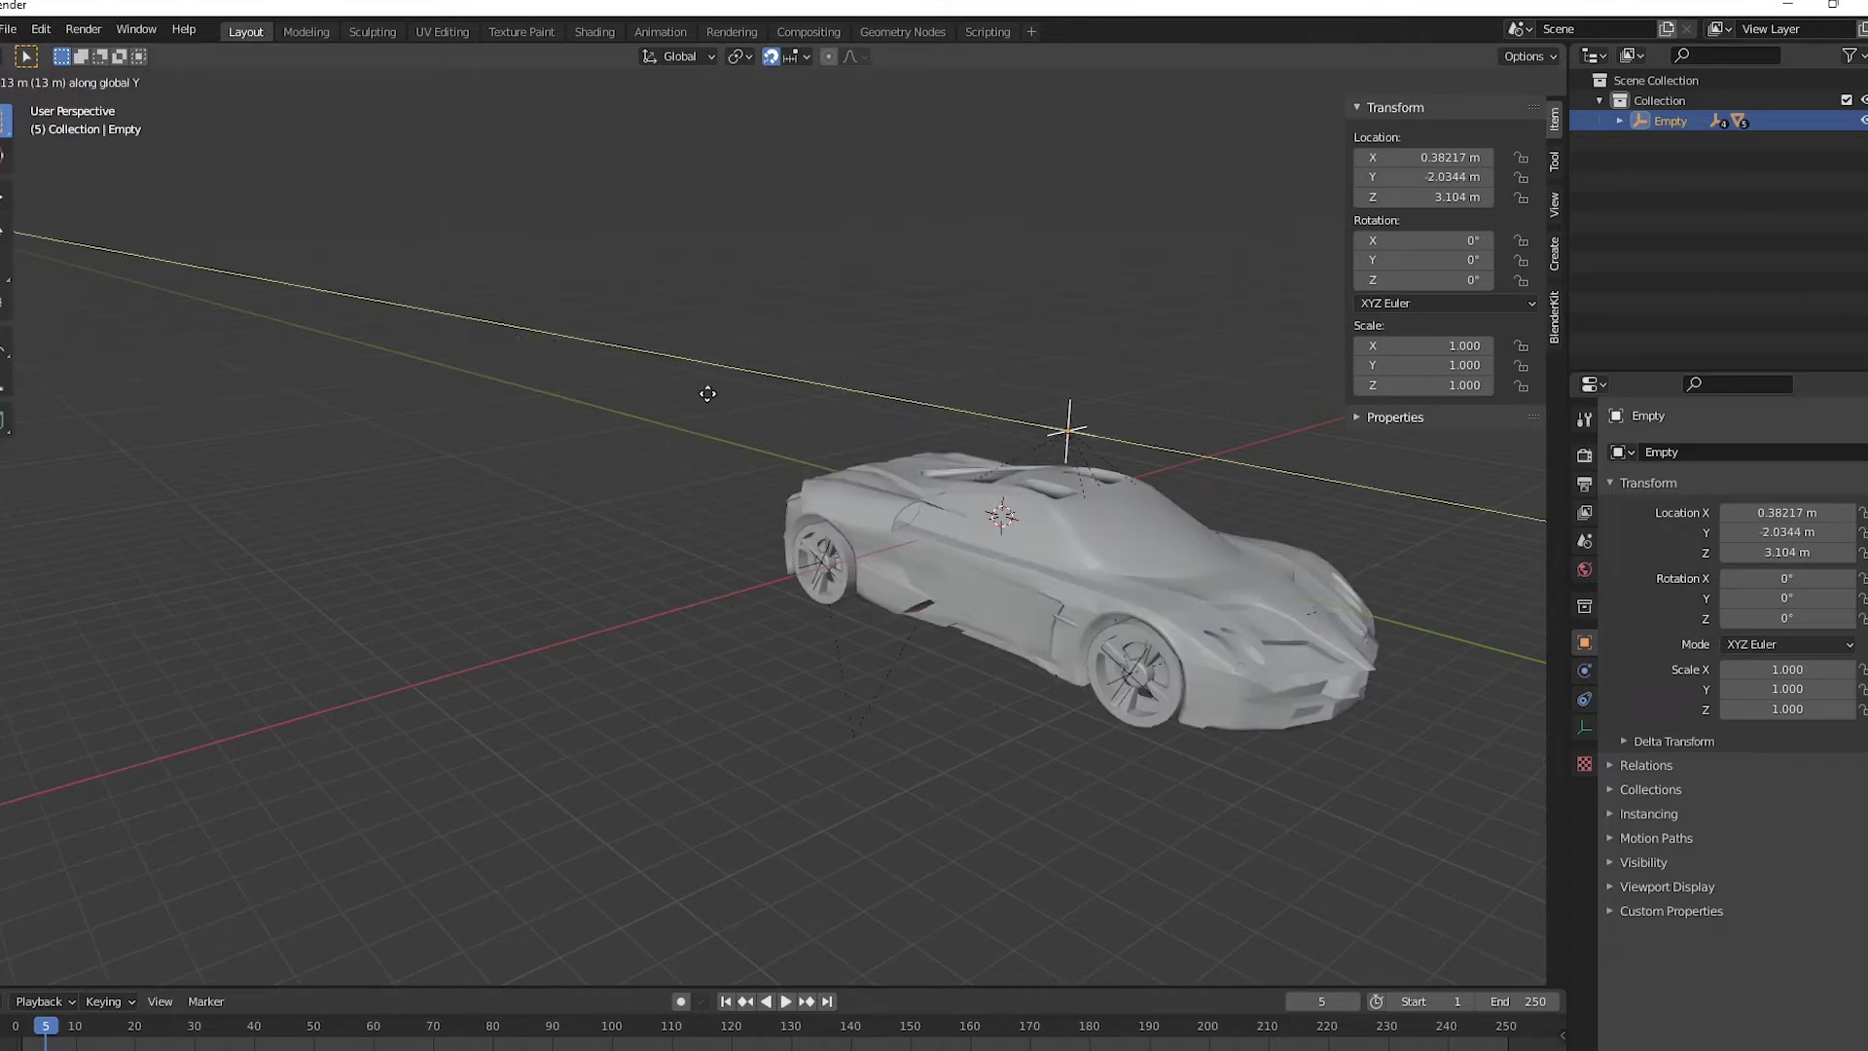
pyautogui.click(1058, 373)
pyautogui.click(1224, 252)
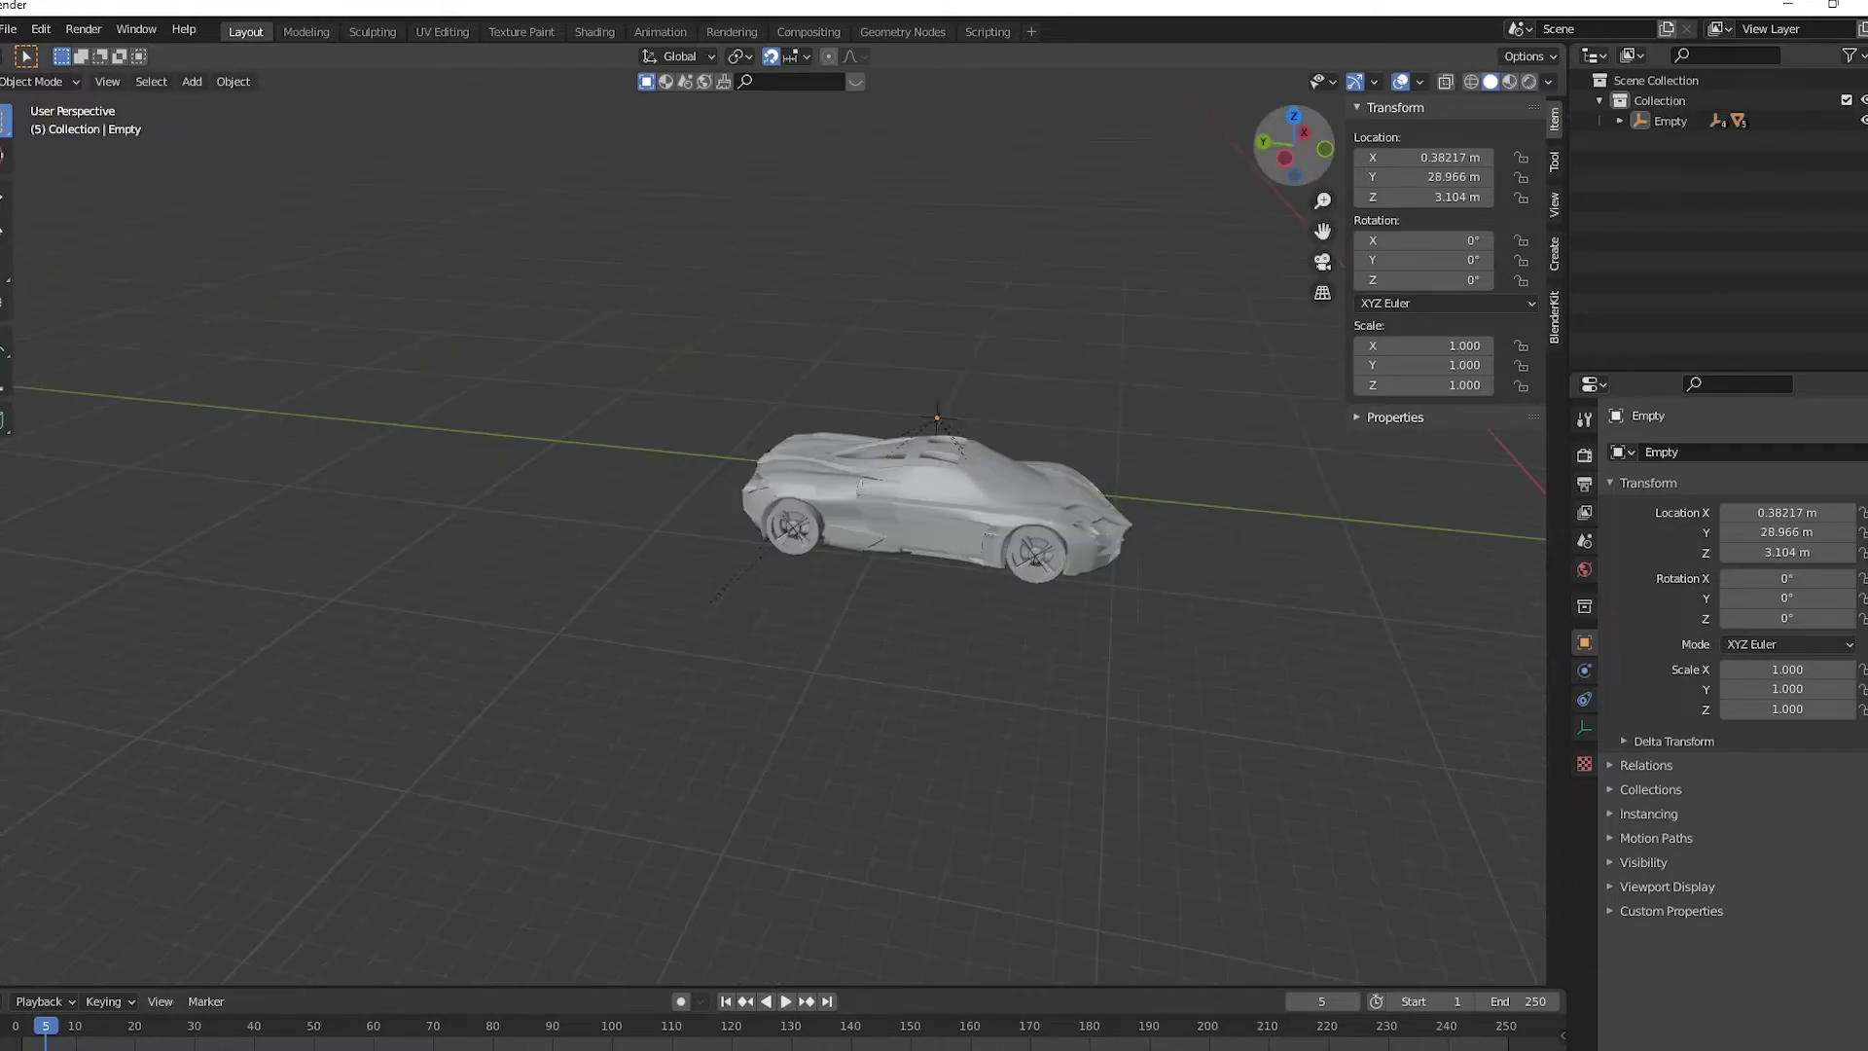
pyautogui.moveTo(1273, 172); pyautogui.dragTo(738, 772)
pyautogui.scroll(-2, 932, 492)
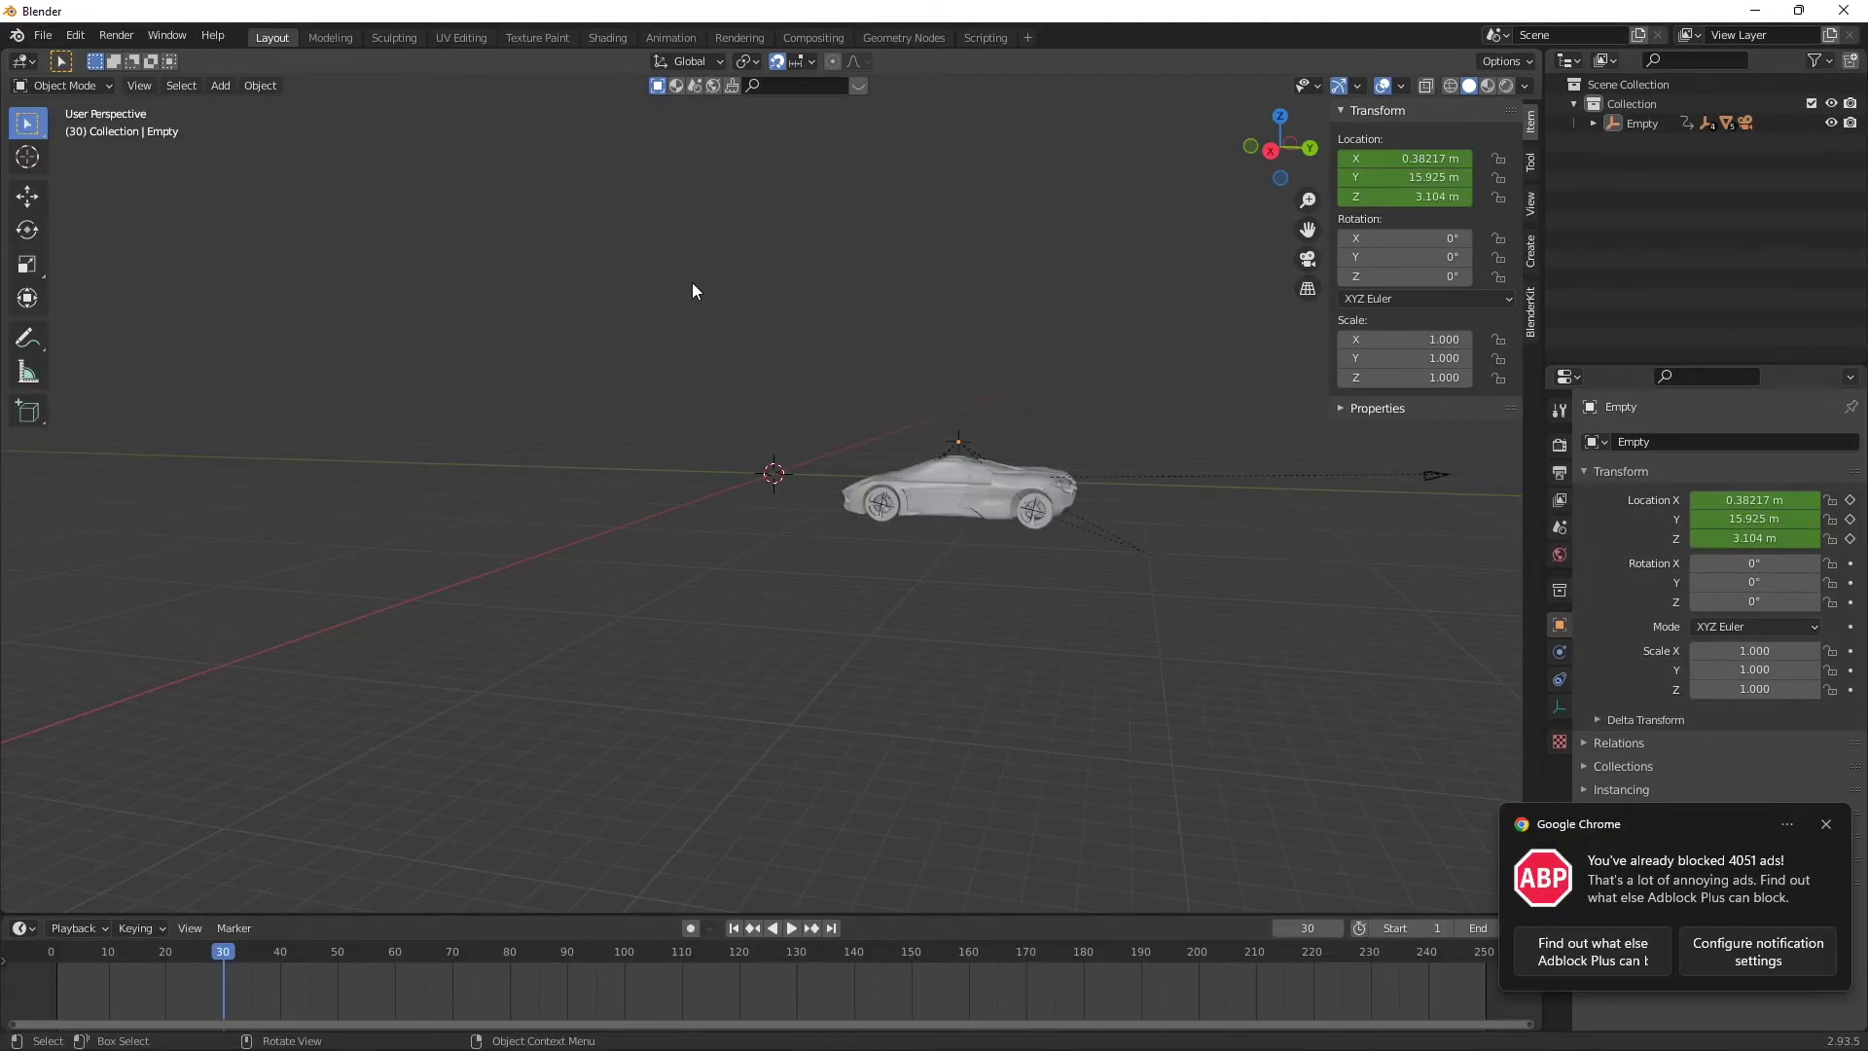
# Return the timeline to frame 0 and switch to Right Orthographic view.
pyautogui.scroll(-2, 970, 475)
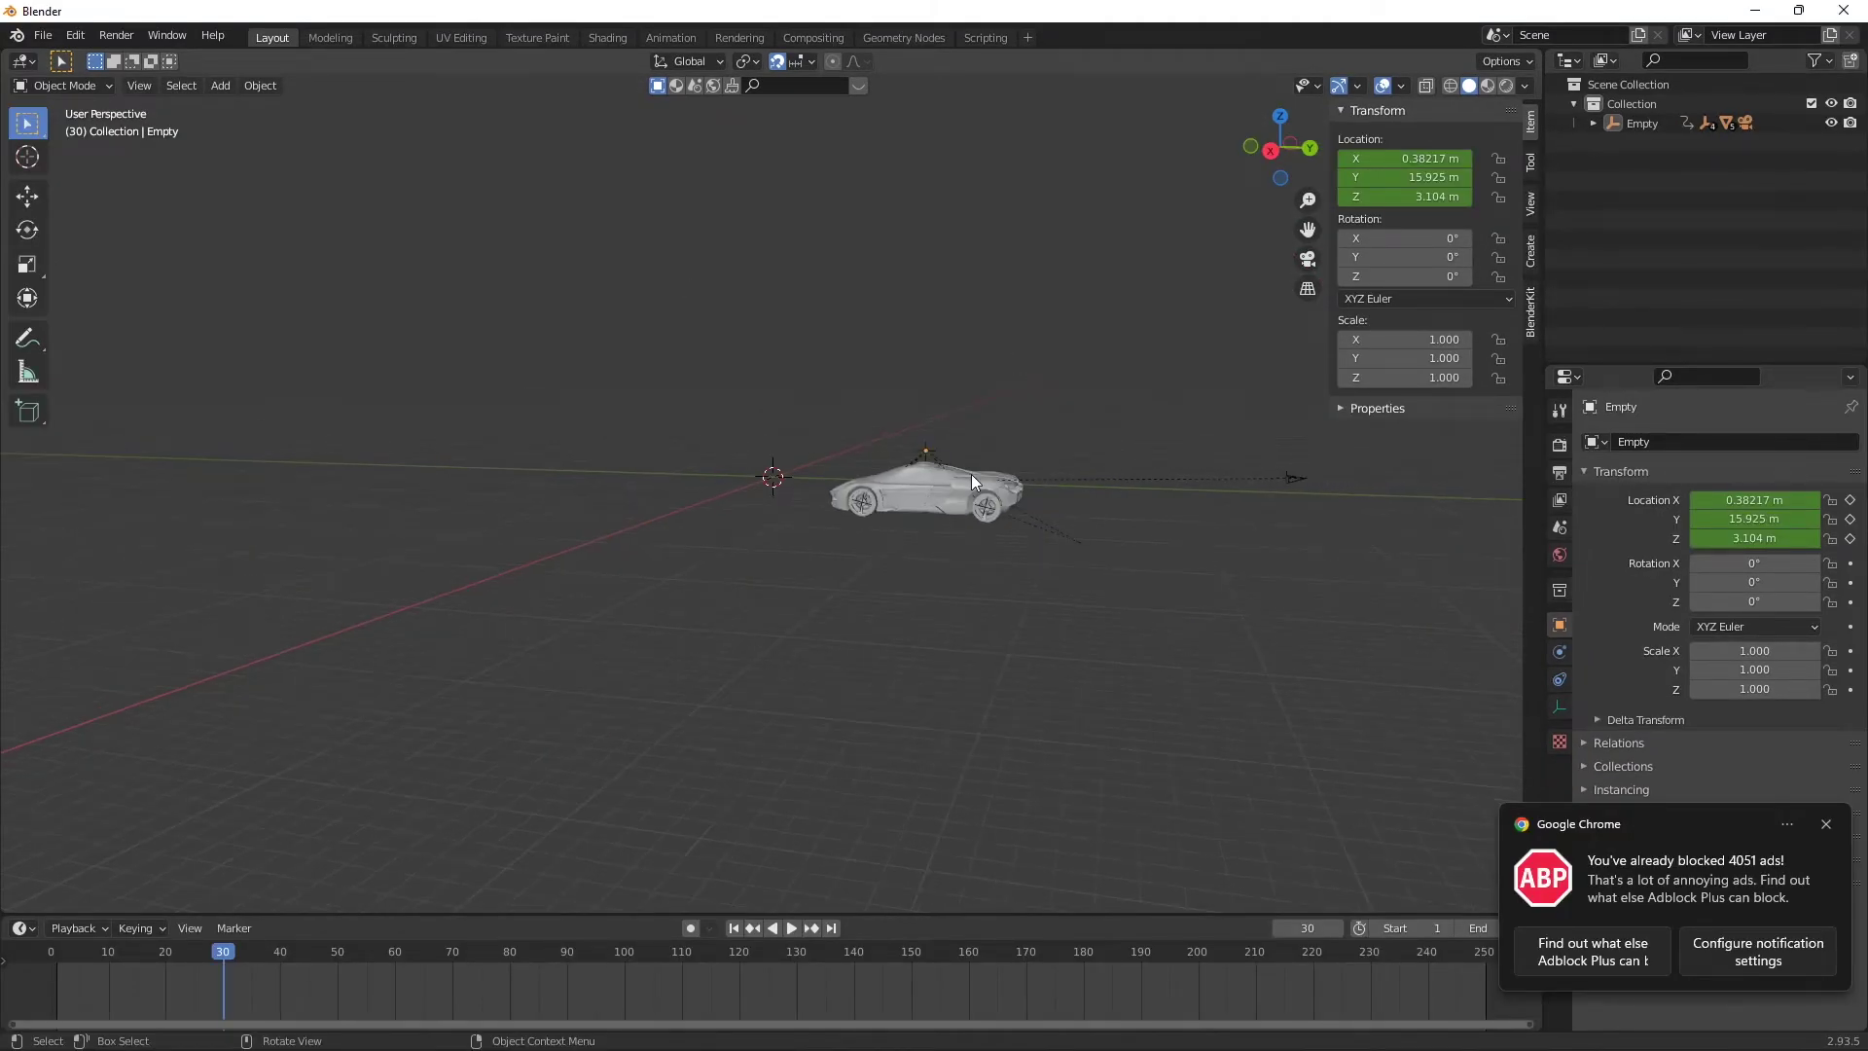
pyautogui.moveTo(175, 953); pyautogui.dragTo(51, 958)
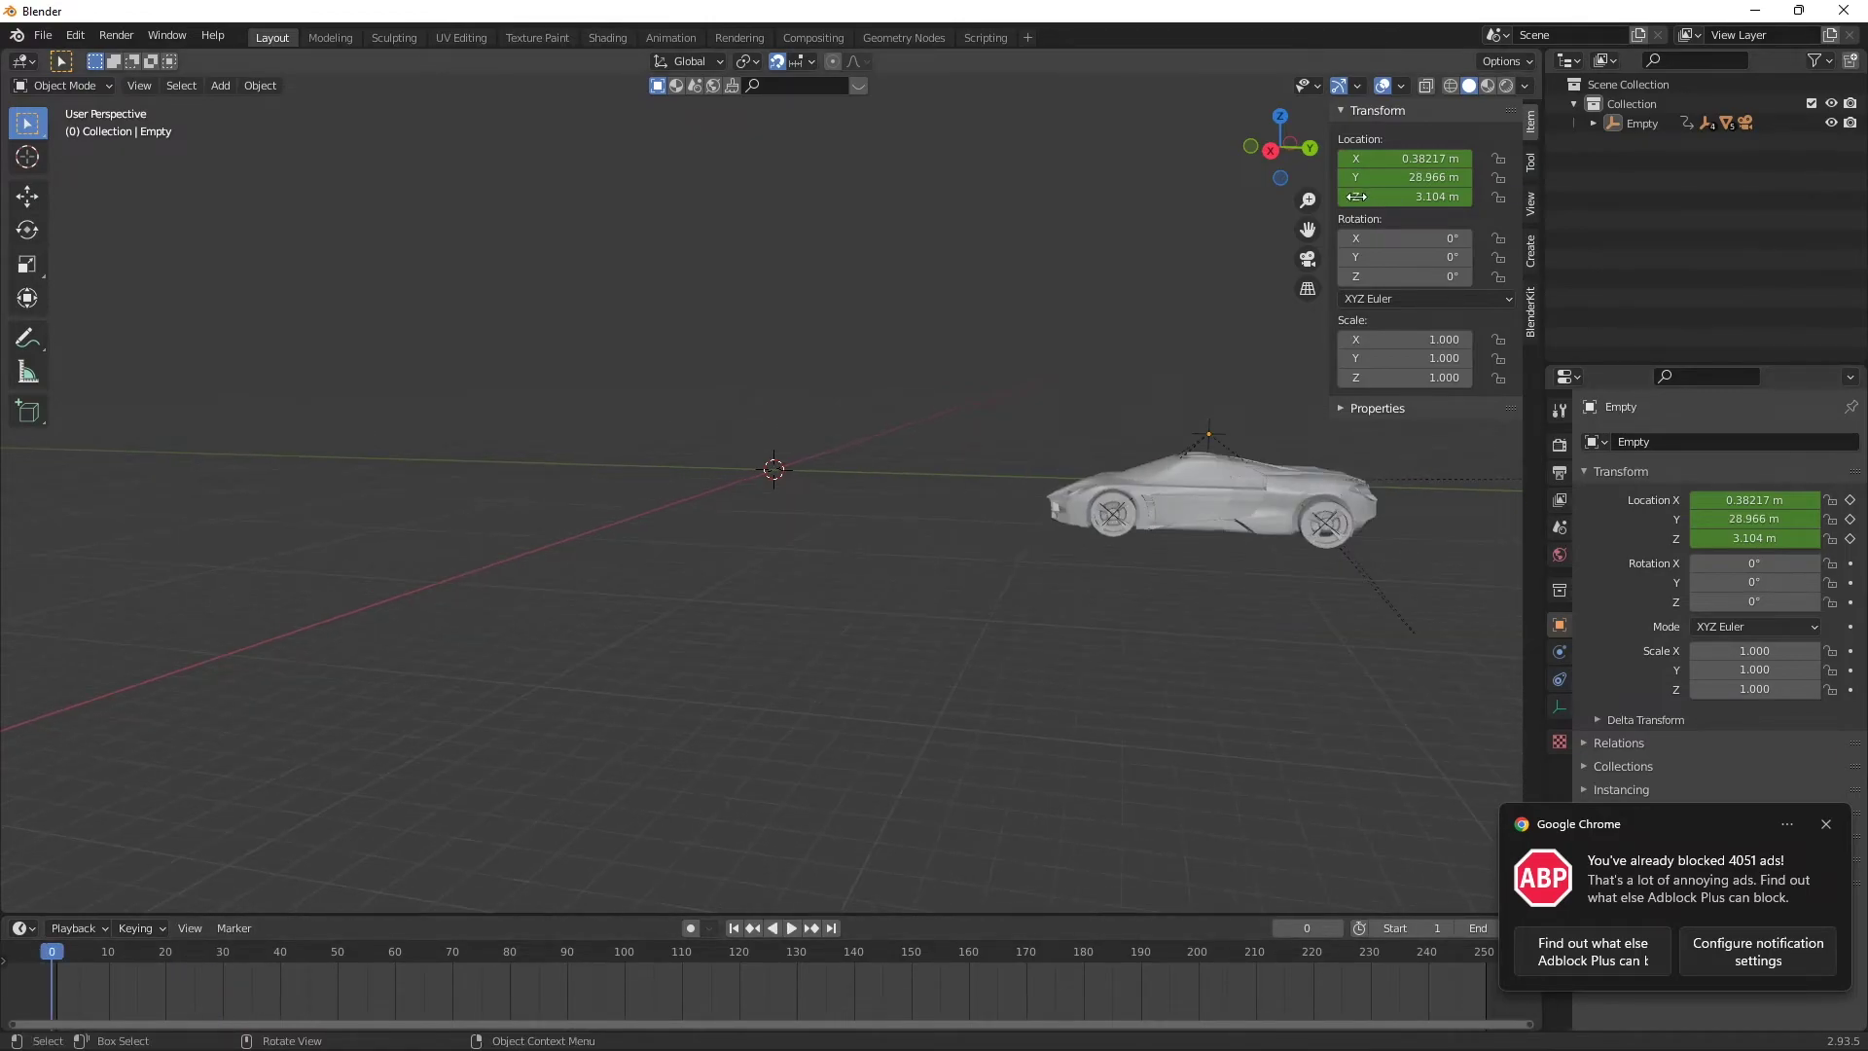
pyautogui.click(1310, 148)
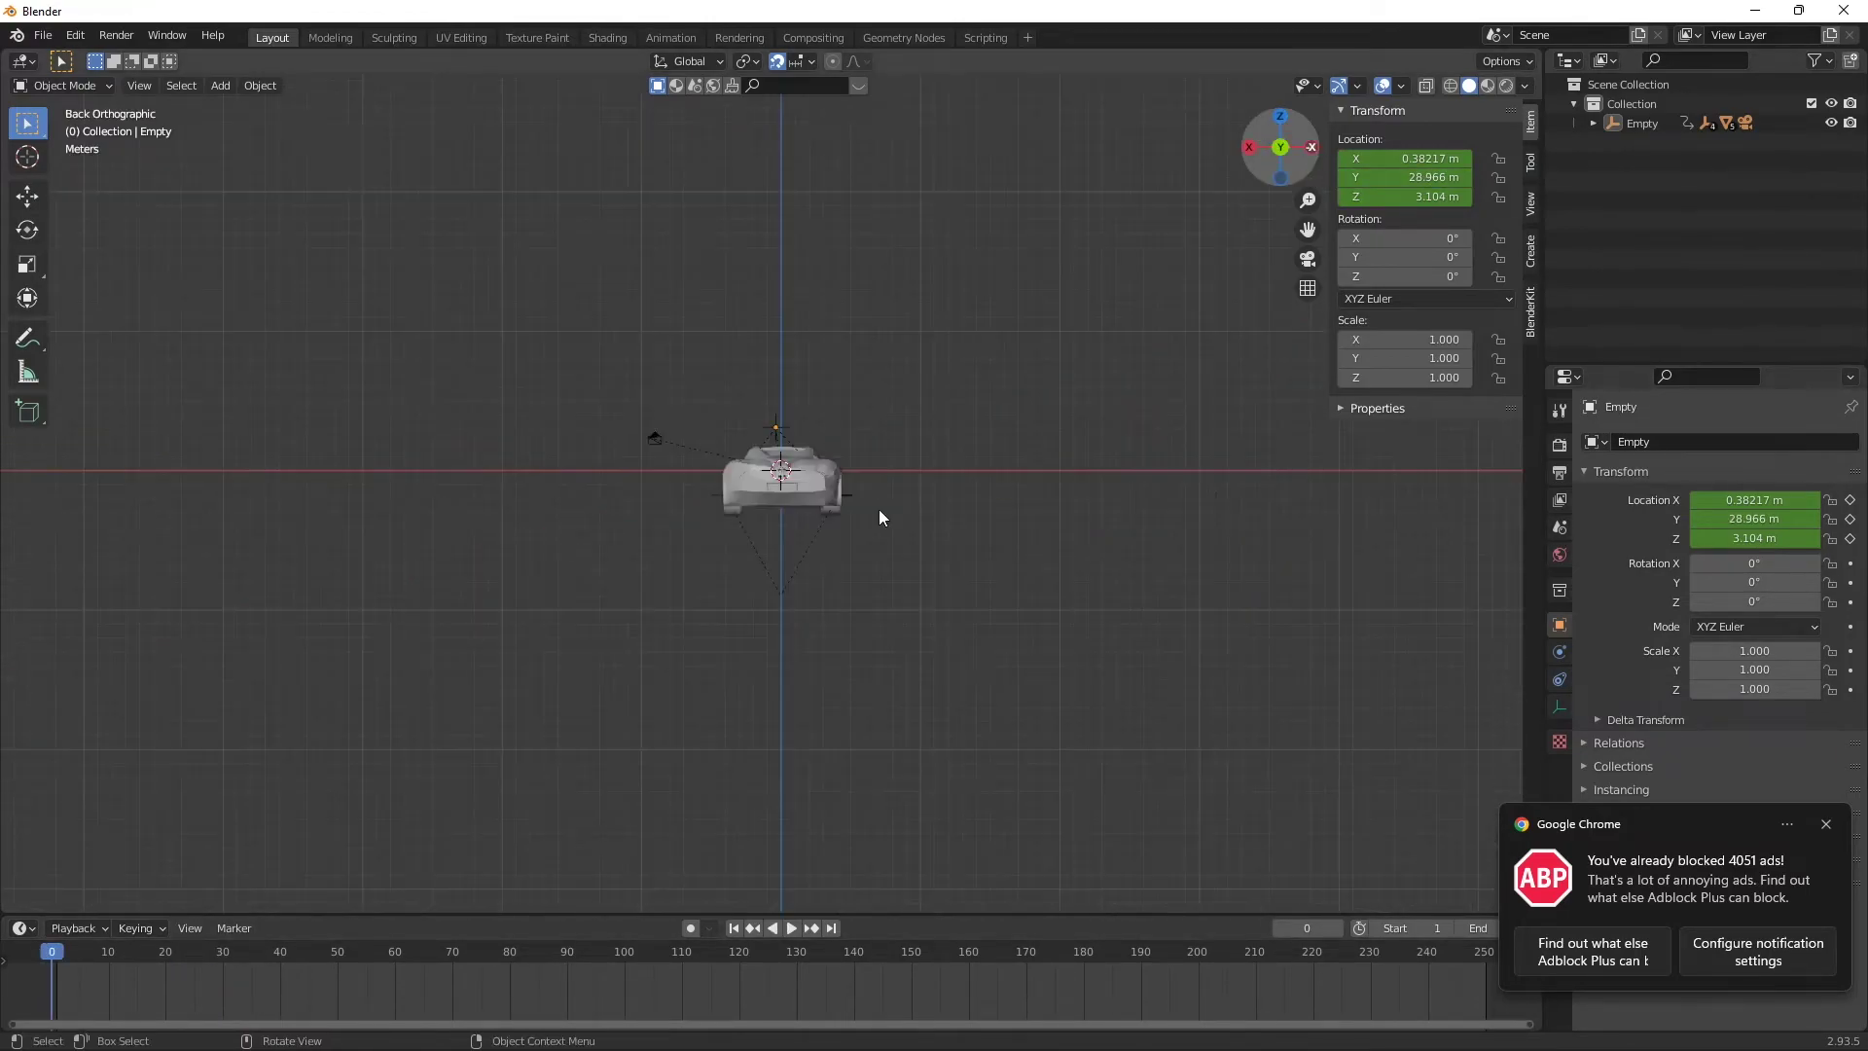
pyautogui.click(1255, 149)
# Play the car's animation and stop it at frame 149.
pyautogui.scroll(-3, 1146, 553)
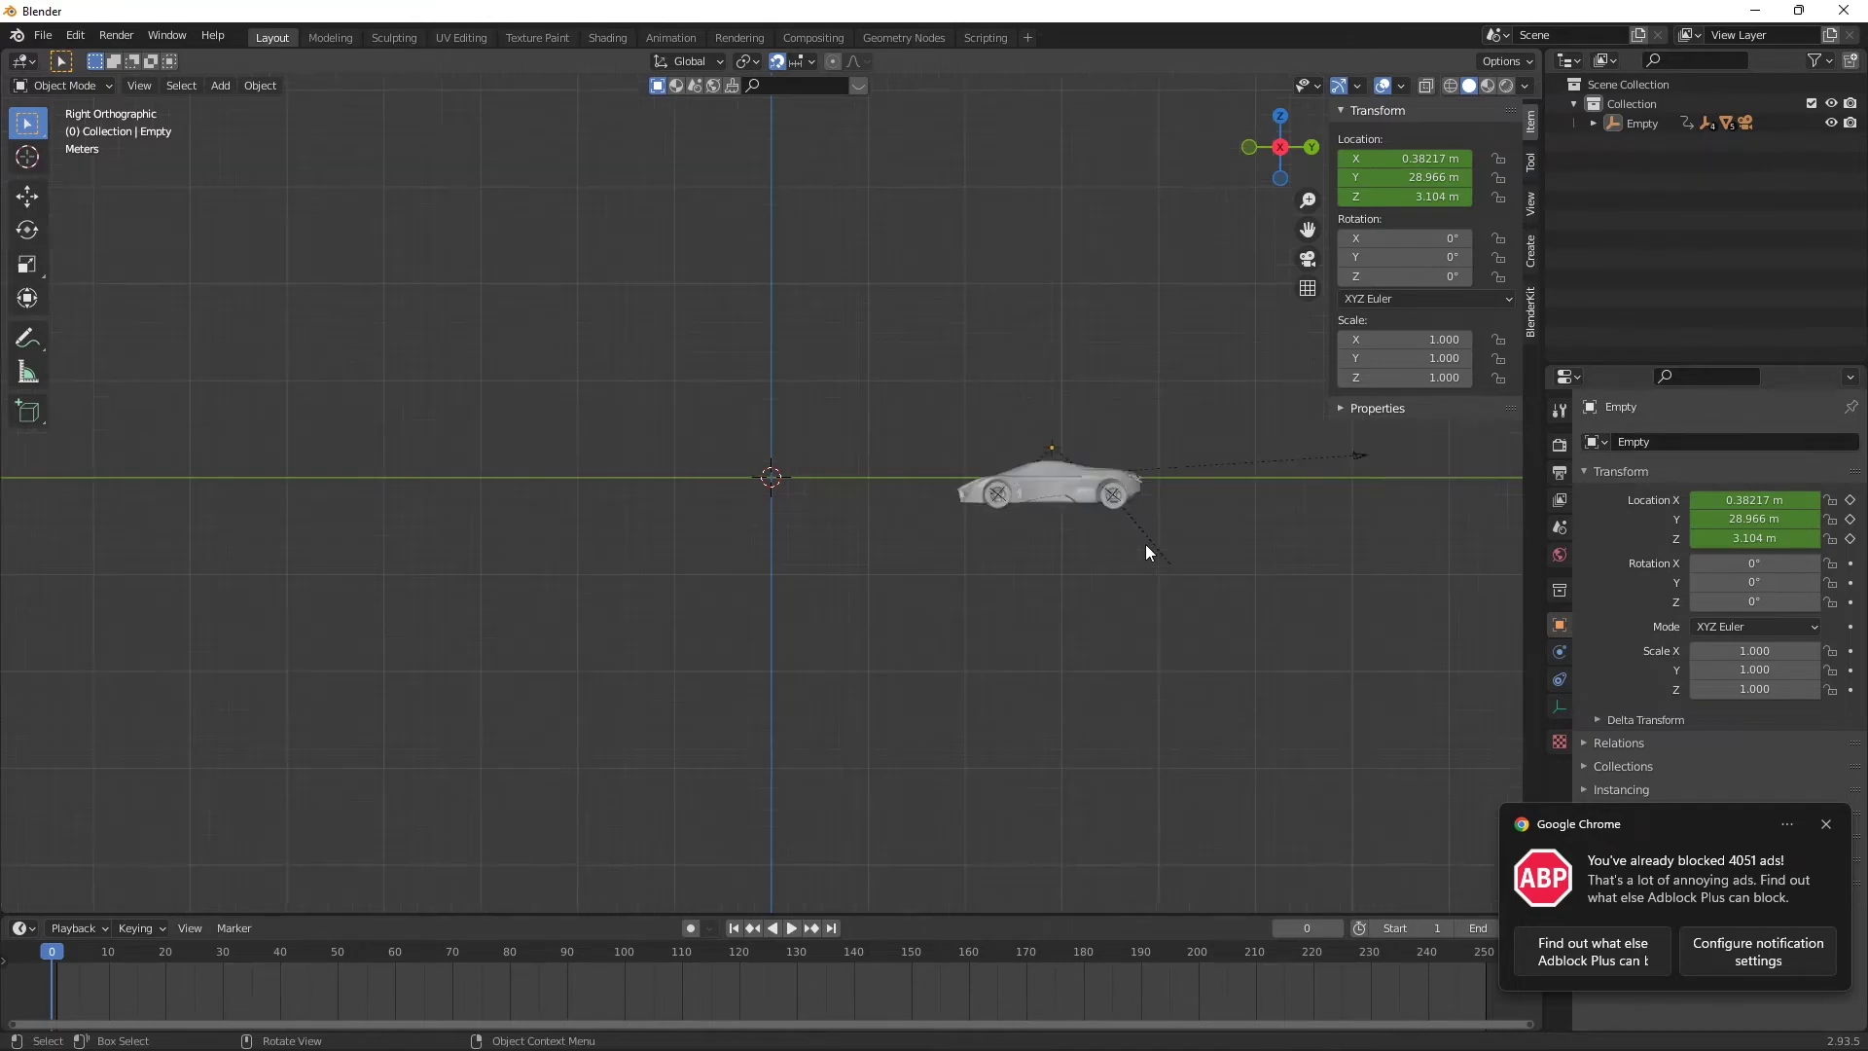
pyautogui.scroll(1, 1146, 553)
pyautogui.press('space')
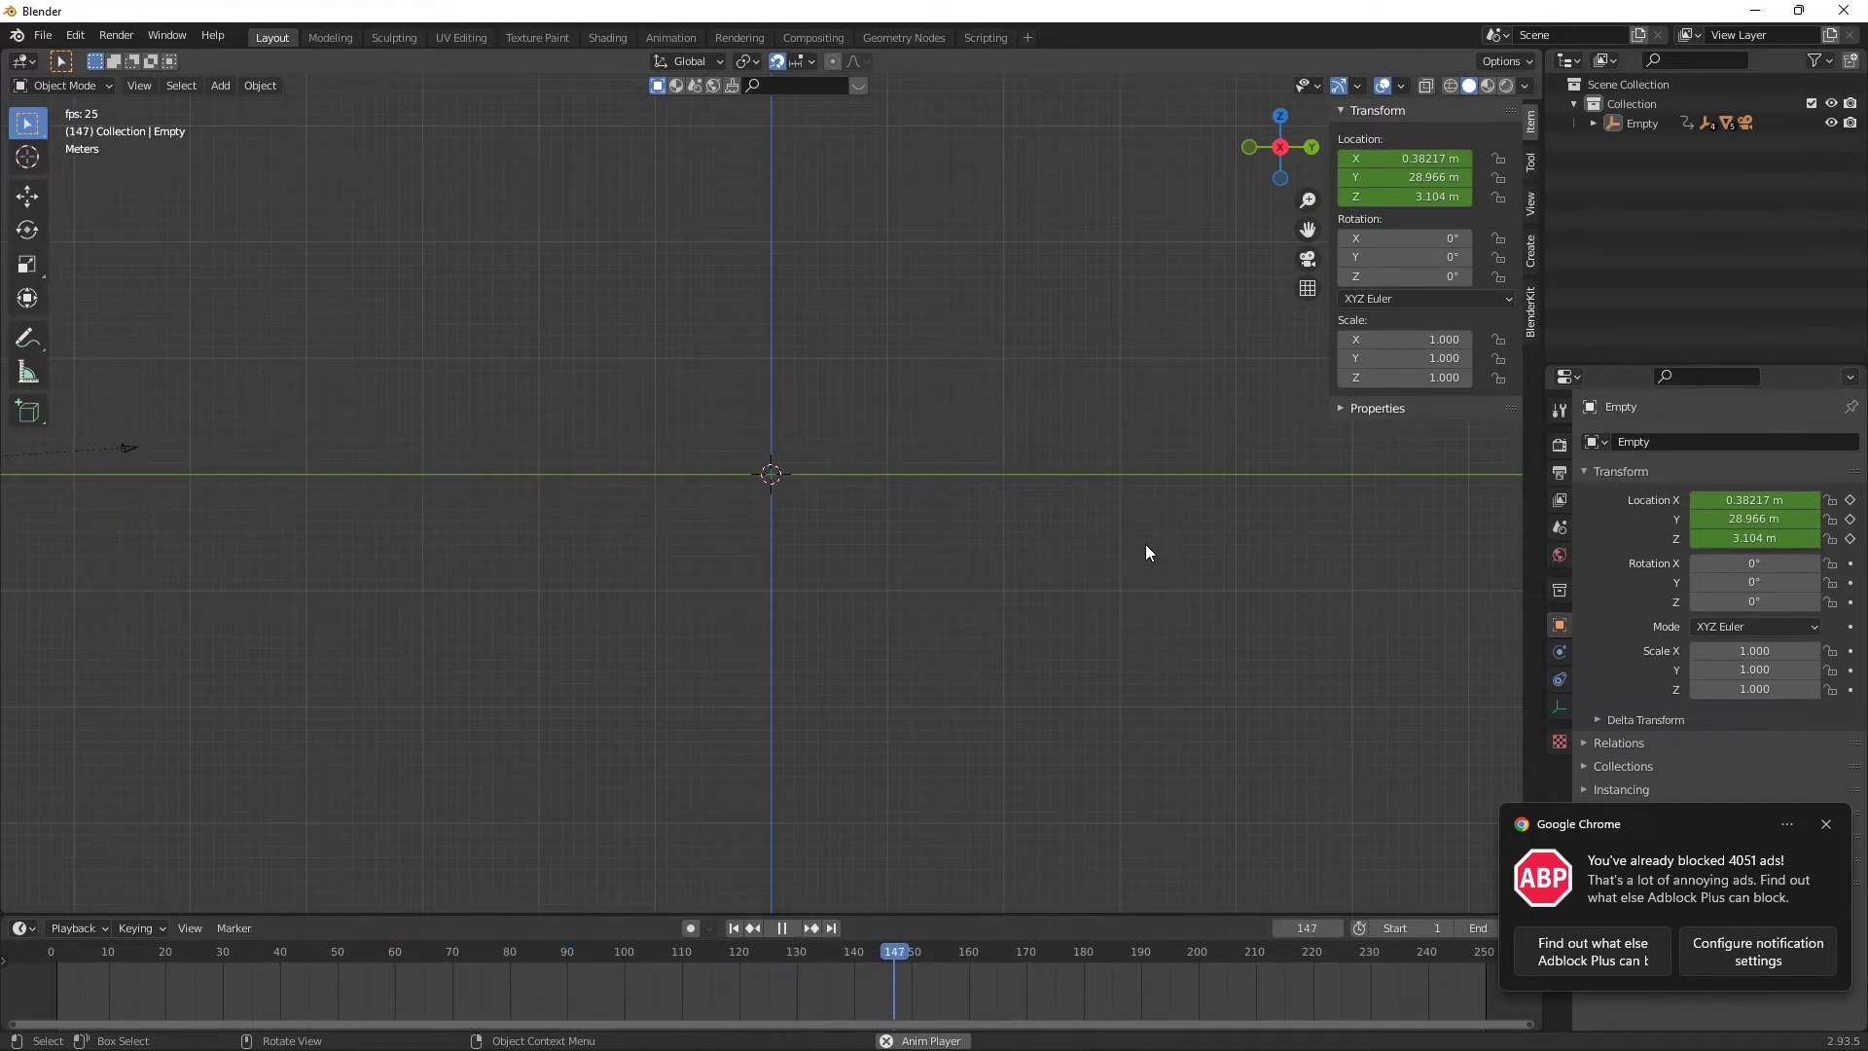
pyautogui.press('space')
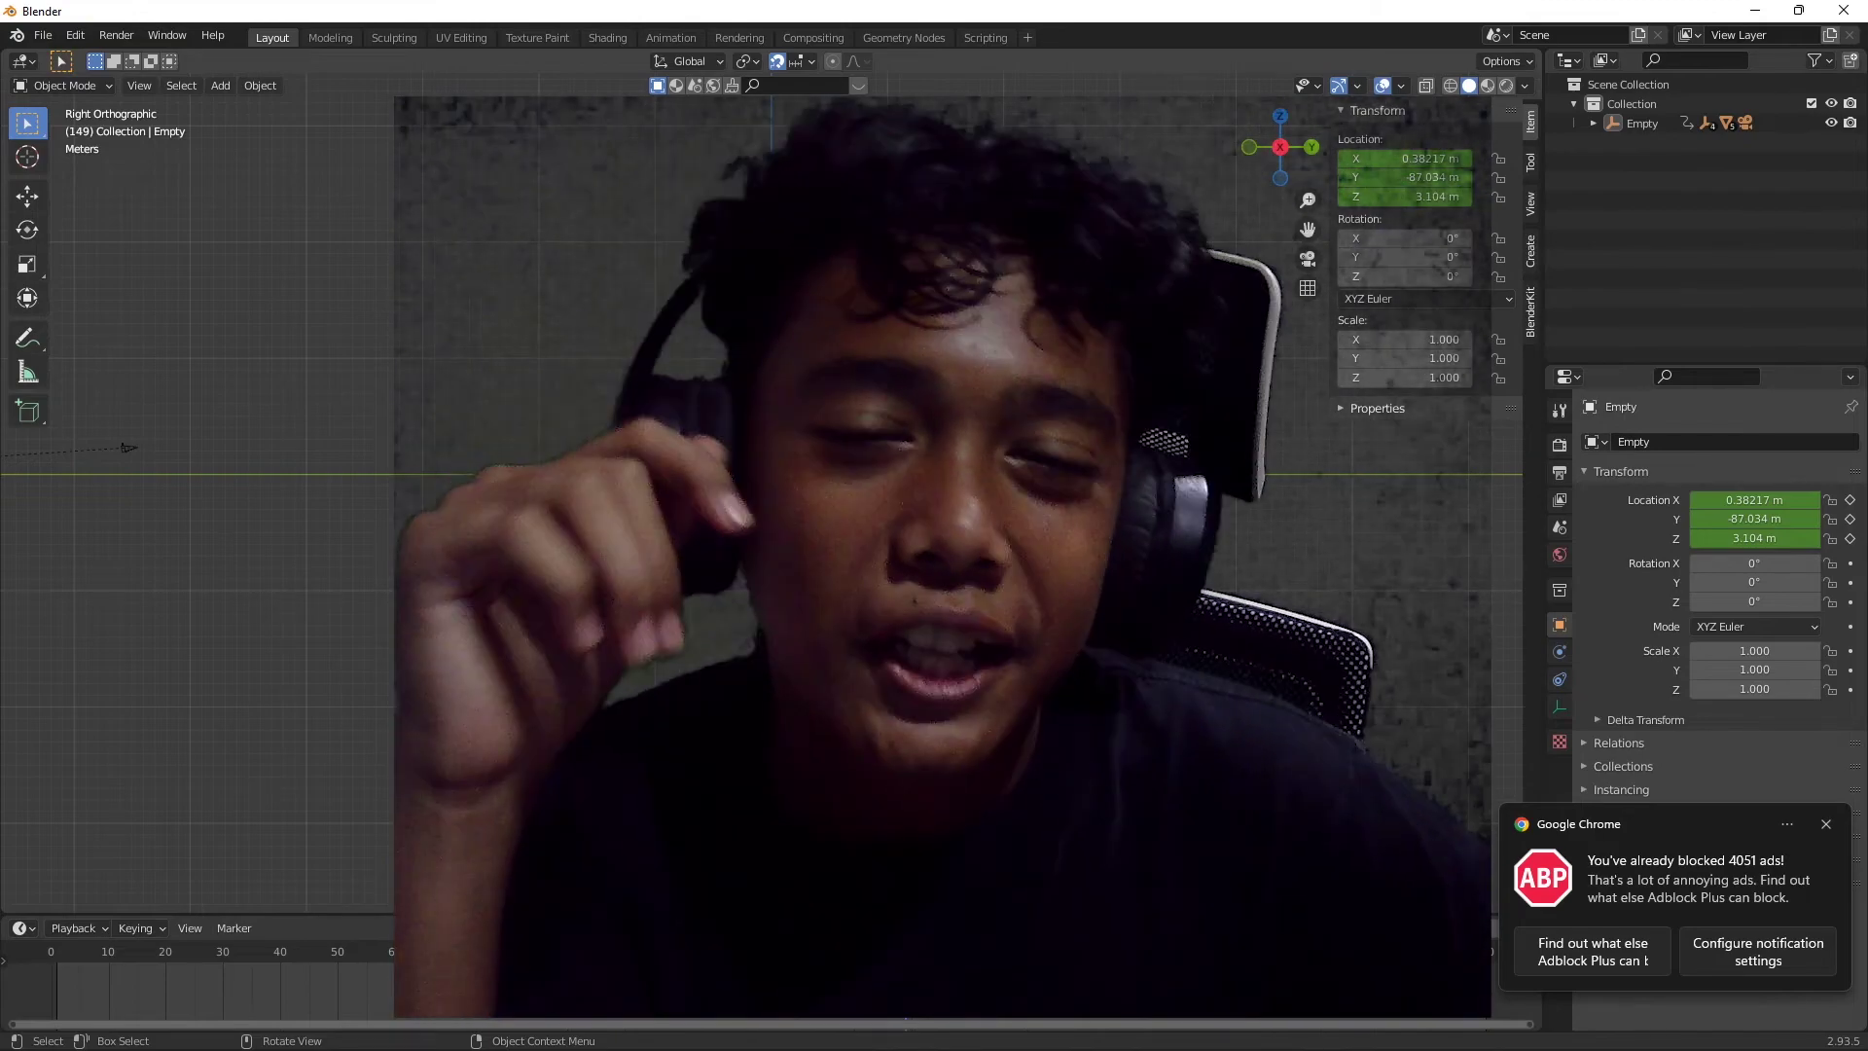